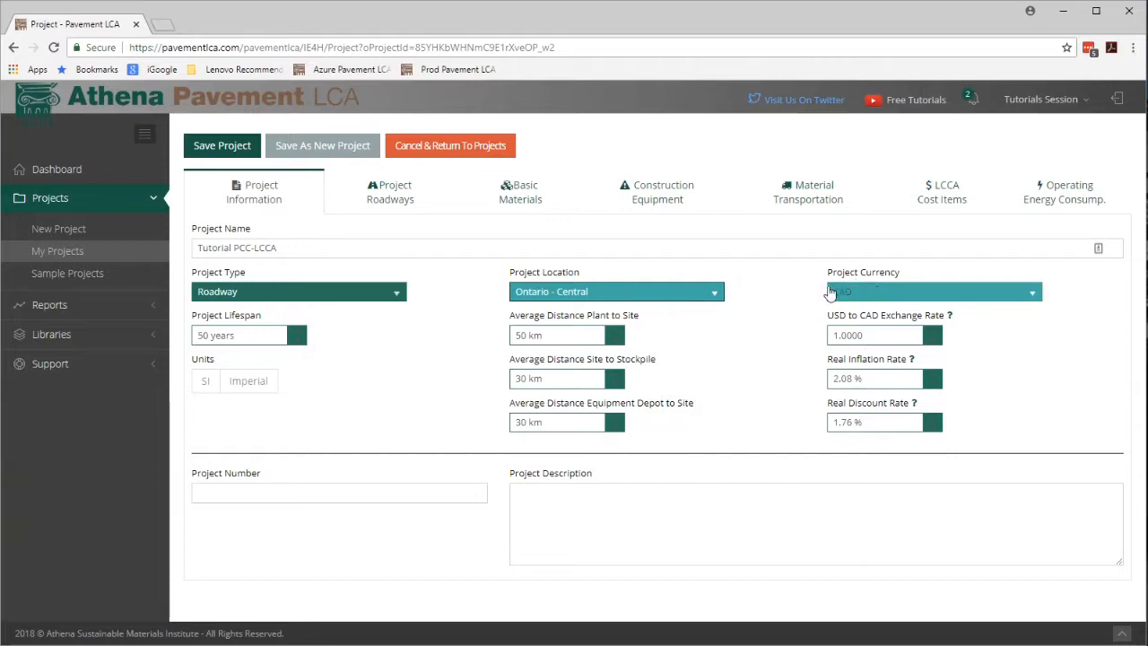
Review the project currency options and the Real Discount Rate reference data on the World Bank page, then return to the project.
left_click(1029, 294)
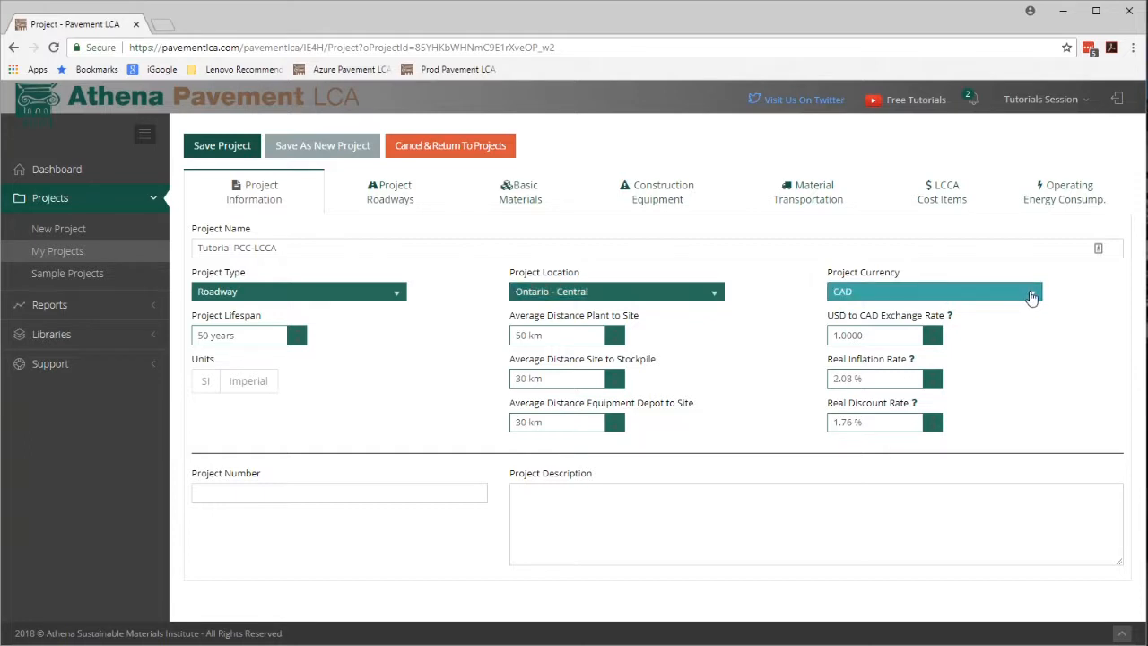
left_click(1031, 296)
mouse_move(913, 362)
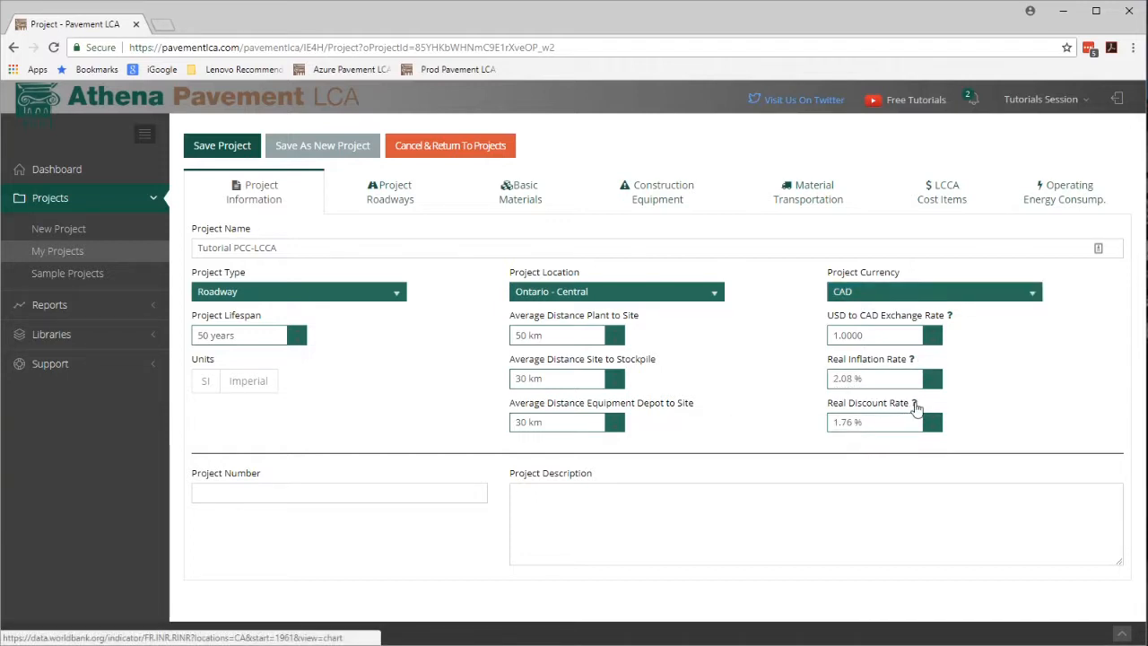
left_click(914, 405)
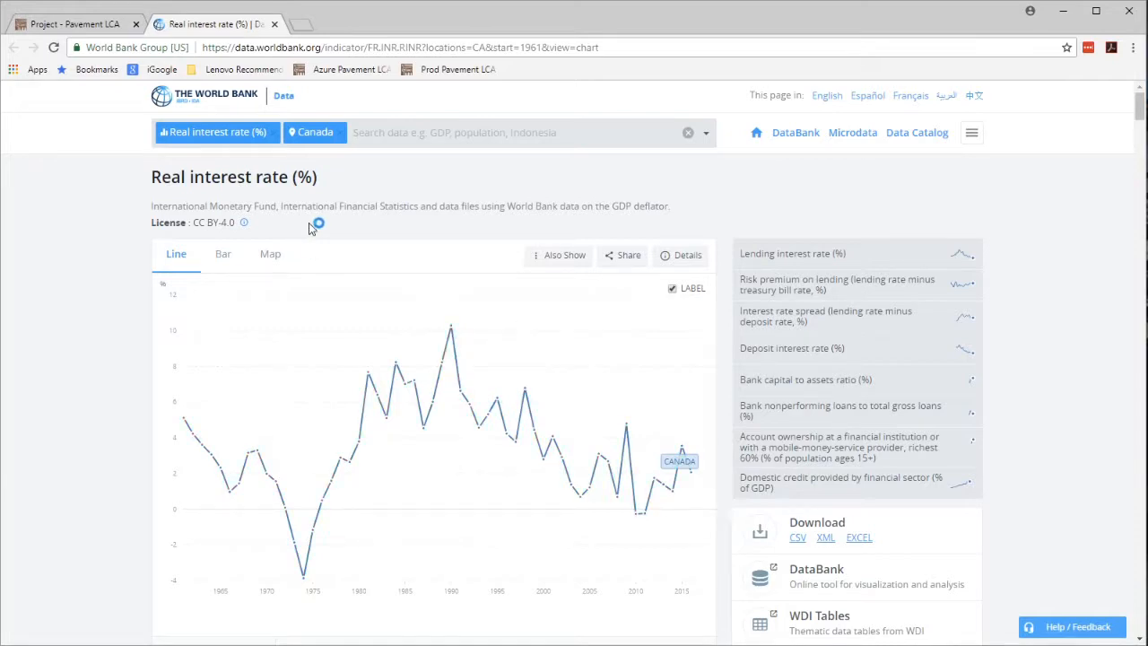
left_click(274, 24)
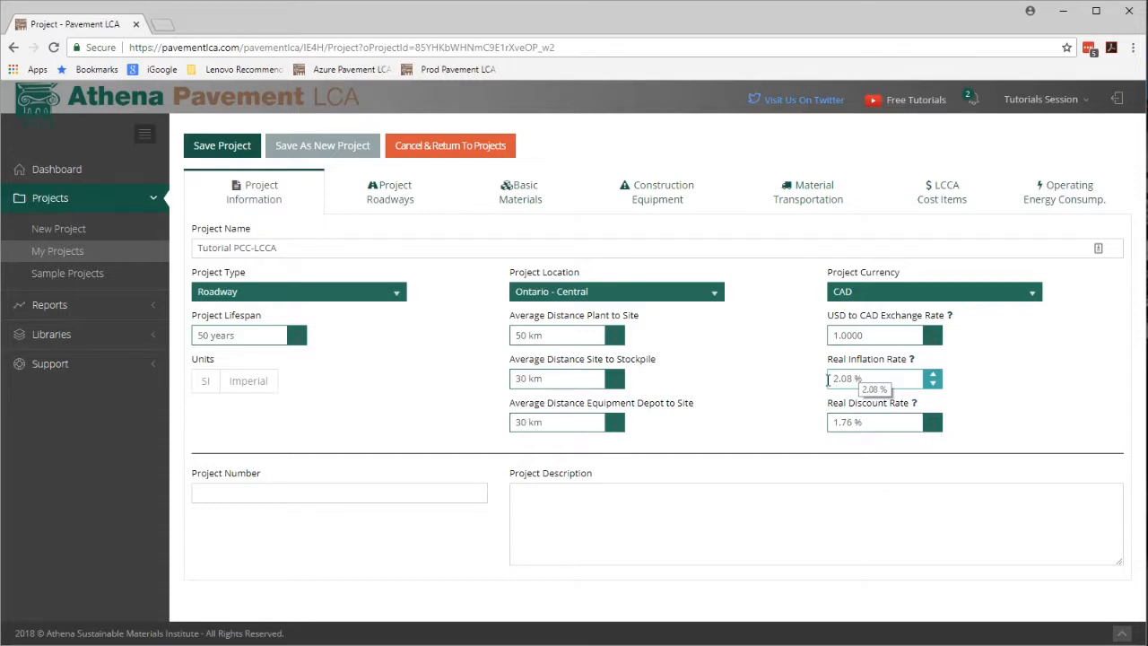
Switch the project location to Florida, then back to Ontario - Central.
left_click(714, 296)
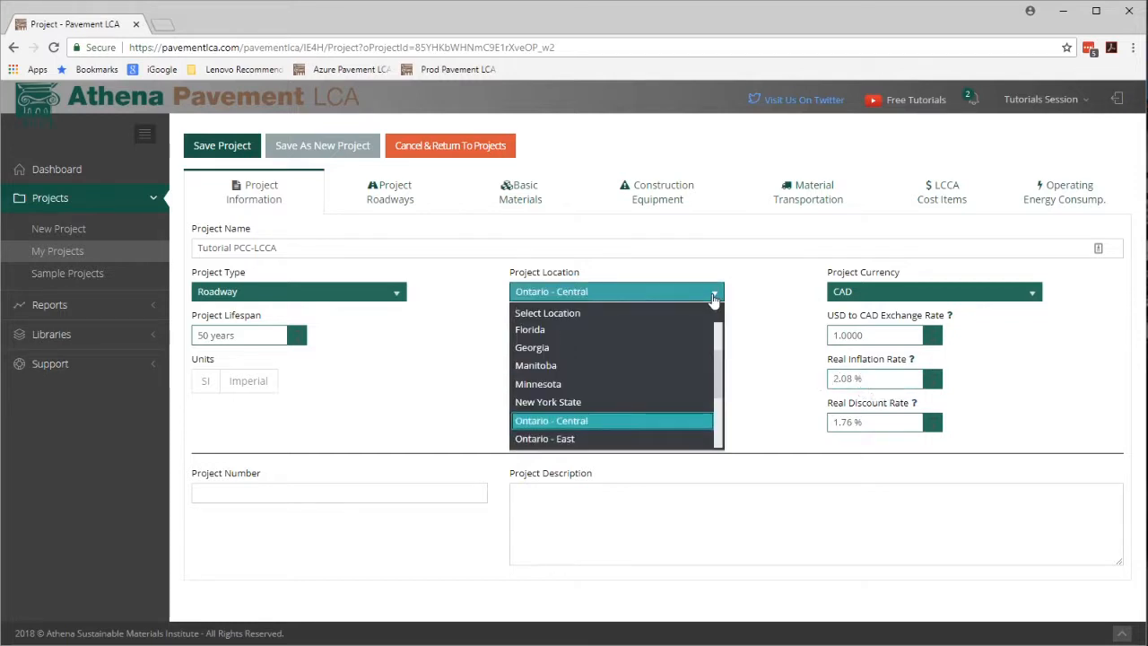
left_click(671, 333)
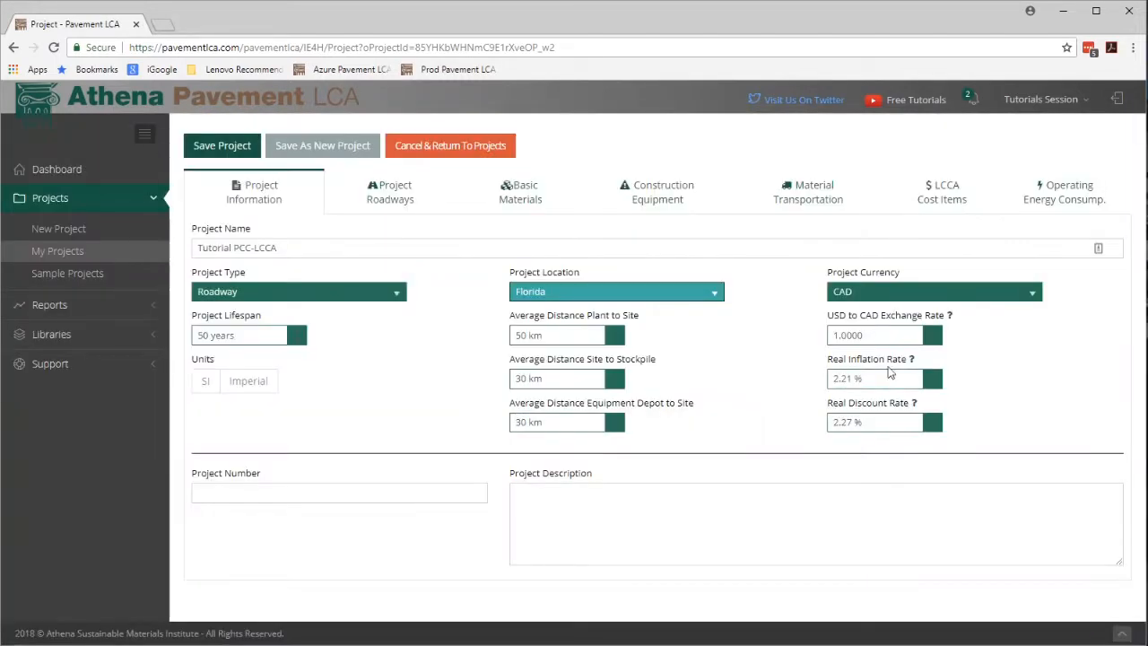
left_click(715, 296)
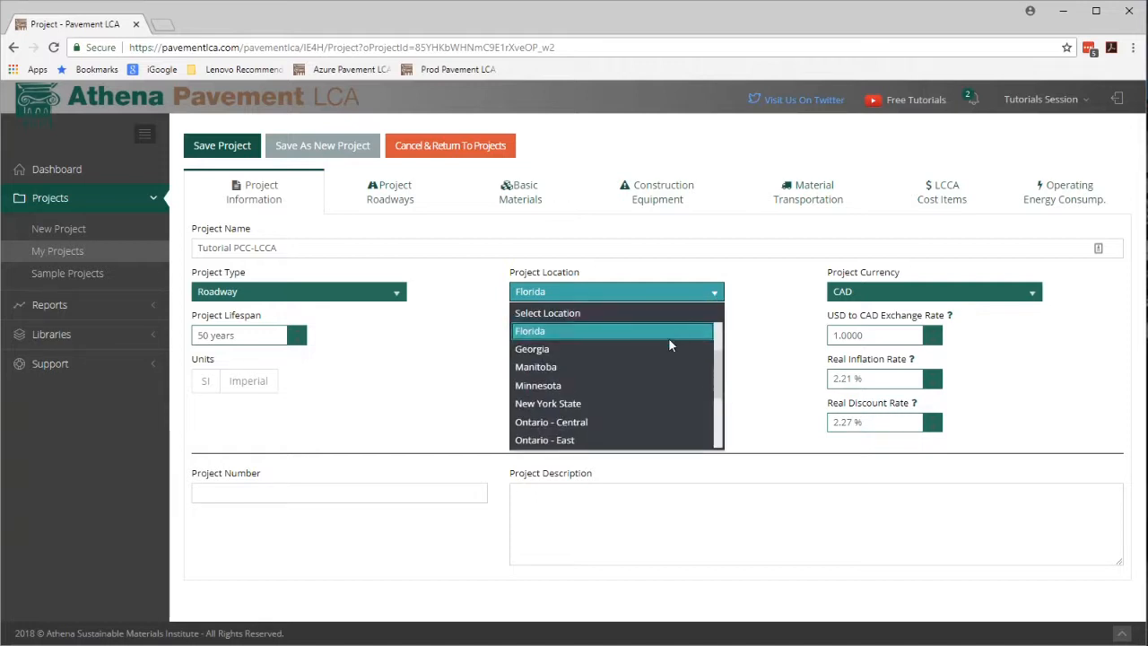
left_click(680, 419)
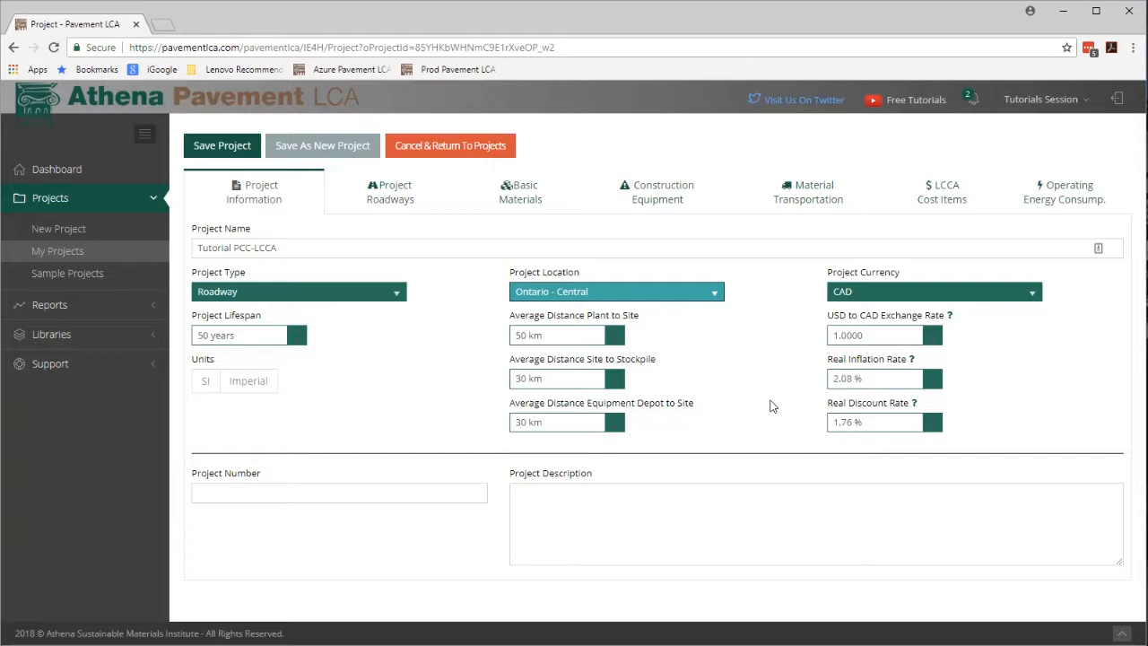
Open the PCC Roadway (copy 01) roadway for editing and set its initial cost to $500,000.00.
left_click(397, 202)
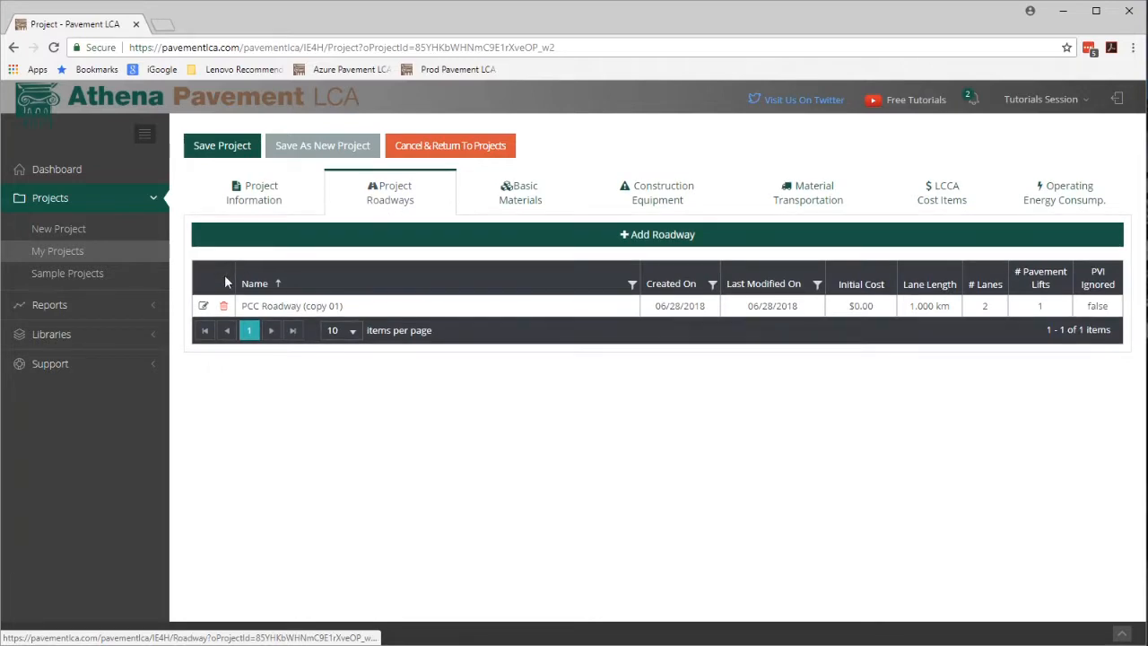
left_click(204, 306)
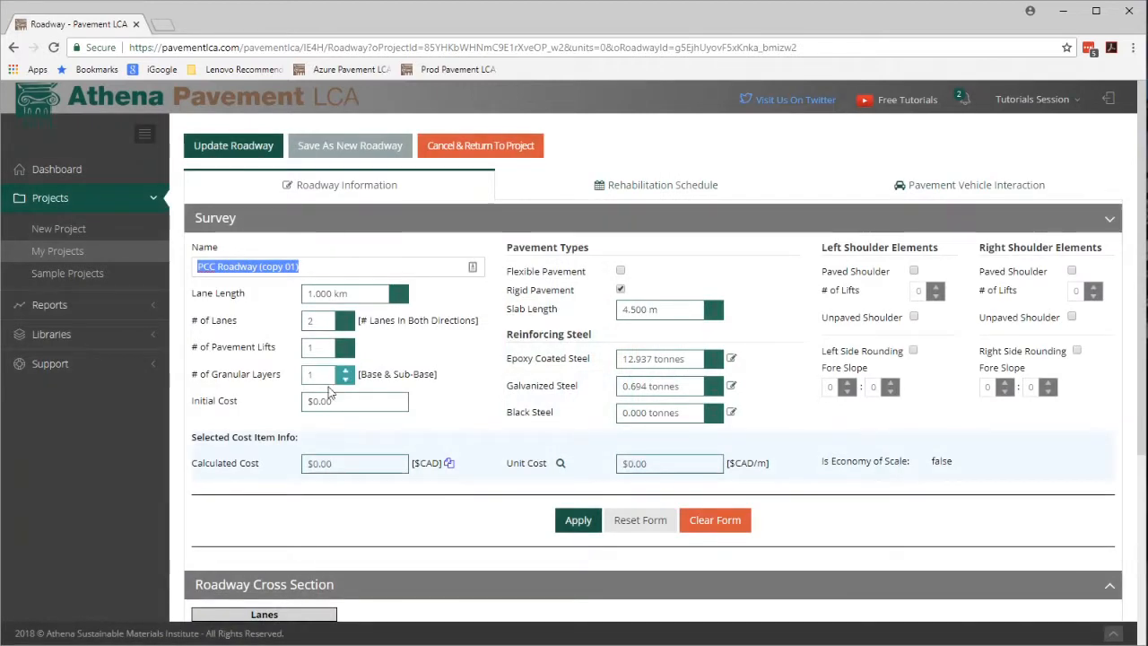
scroll(453, 417, "down", 3)
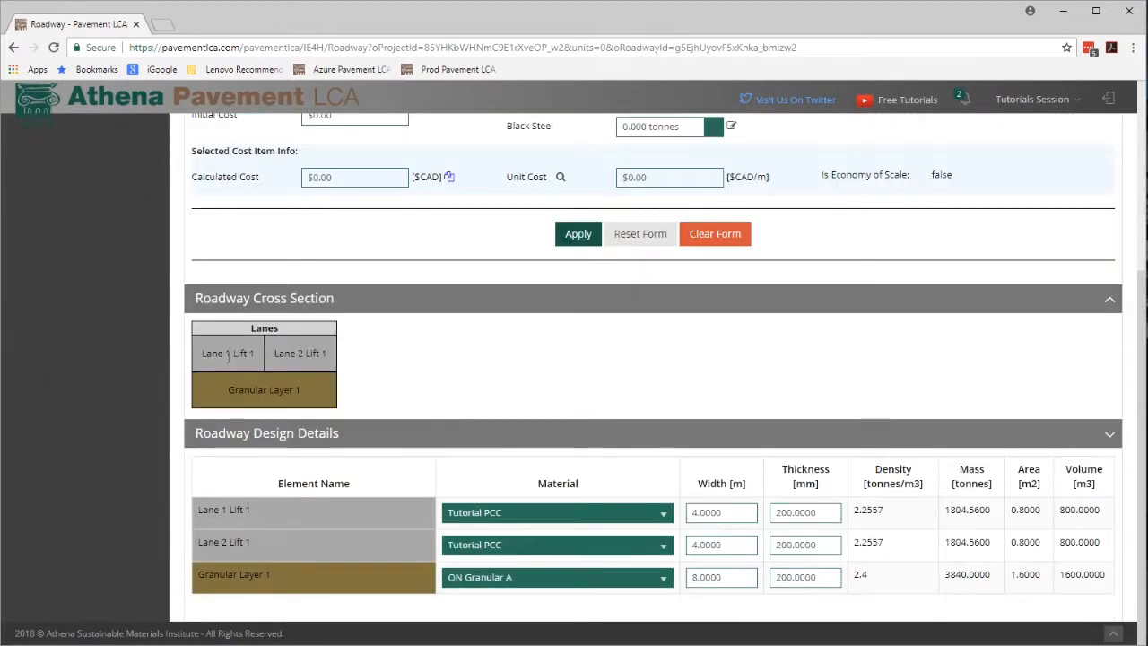
scroll(466, 336, "up", 1)
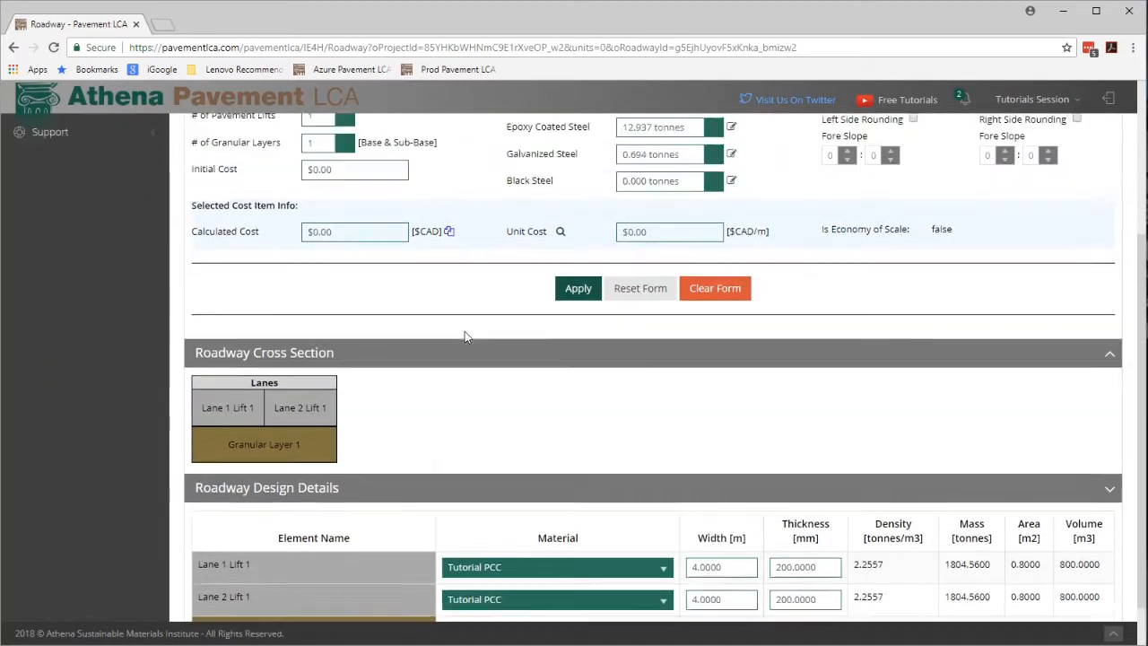
scroll(465, 337, "up", 3)
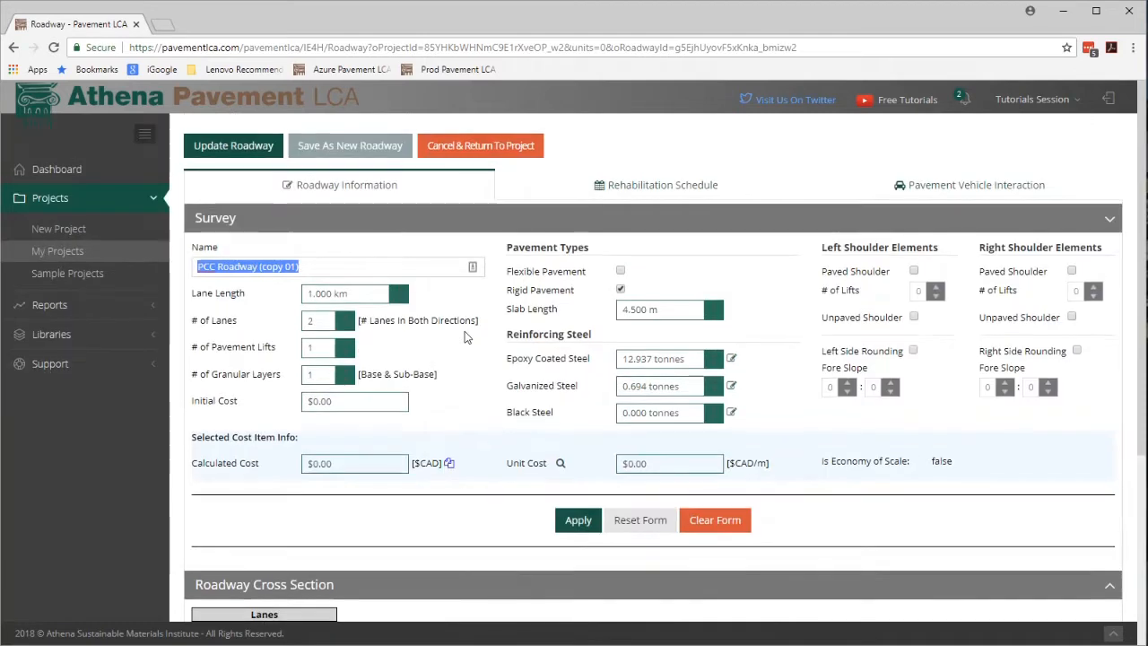
left_click(345, 404)
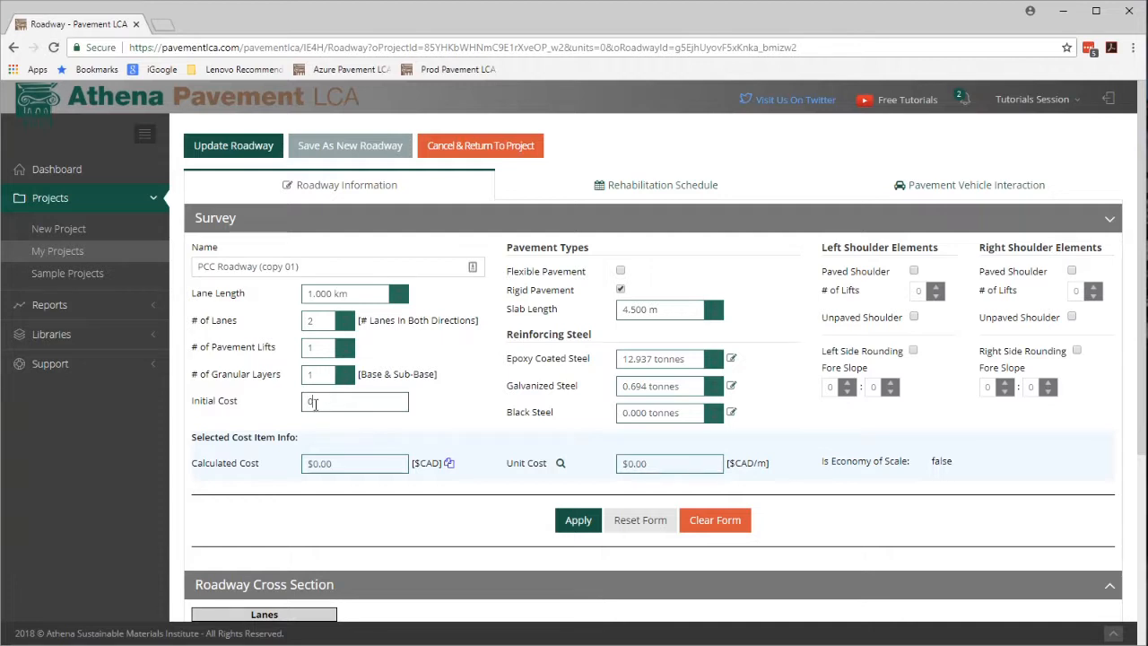
double_click(309, 401)
type("500,000")
left_click(343, 422)
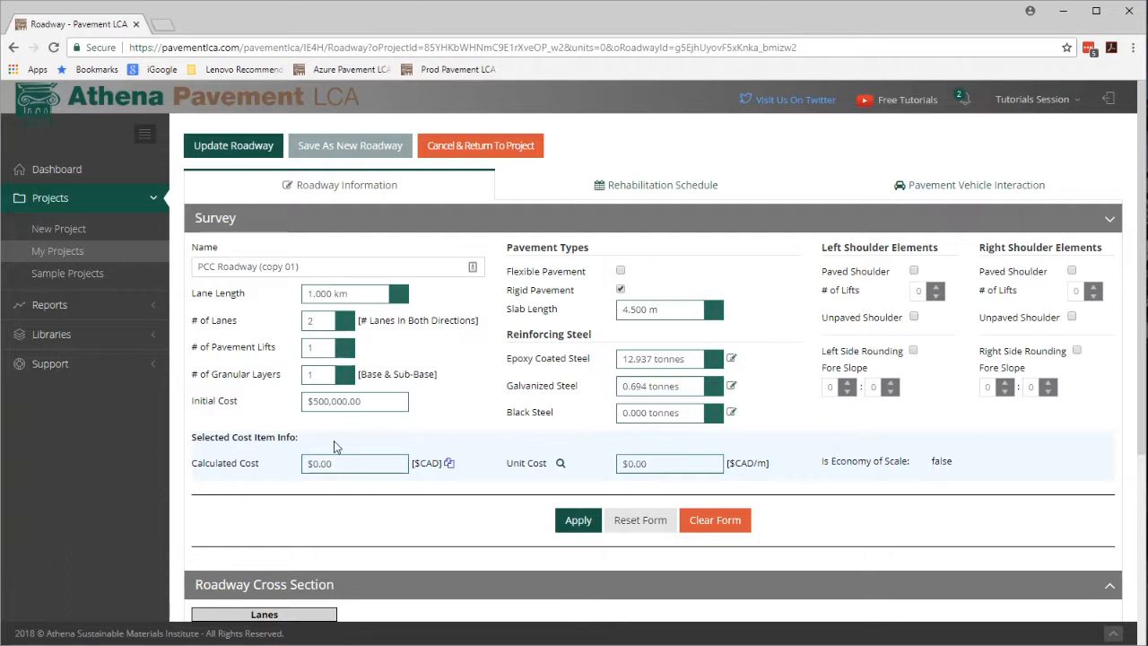
Open the Cost Item library in a new tab and include the database cost items in the list.
left_click(63, 337)
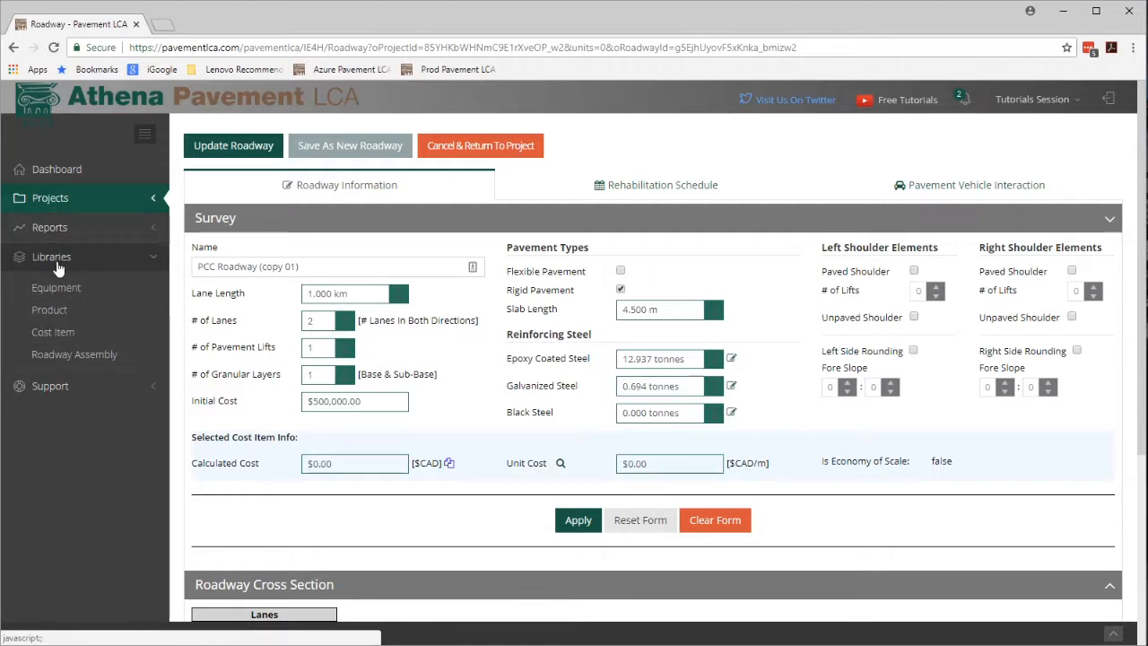
right_click(54, 334)
left_click(99, 338)
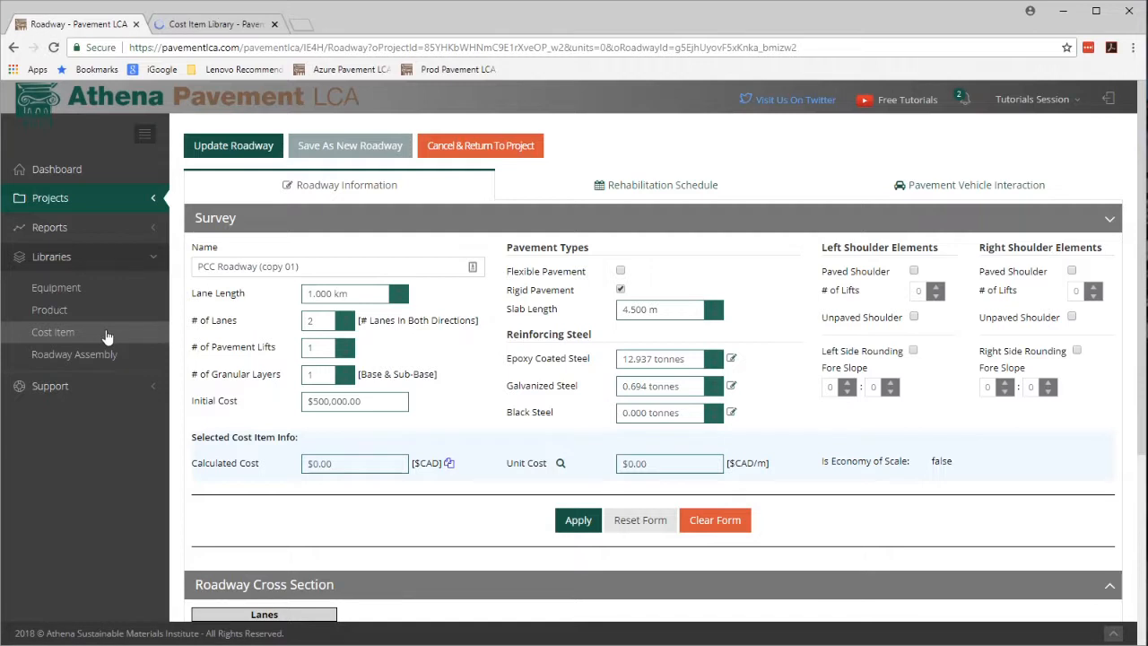
left_click(211, 27)
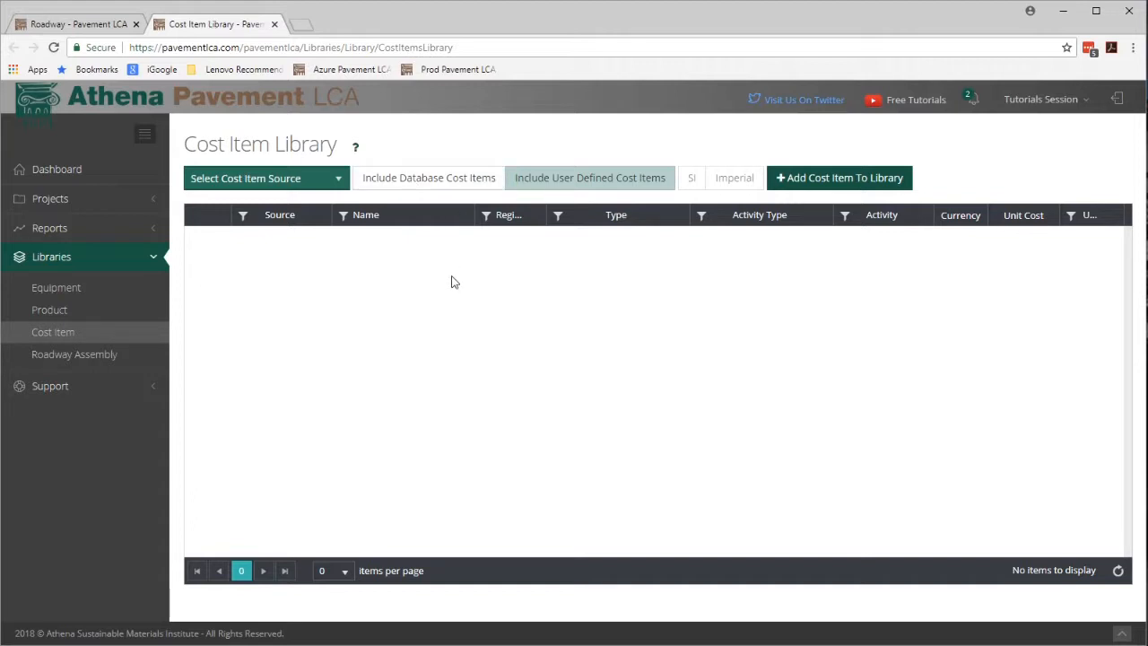
left_click(431, 184)
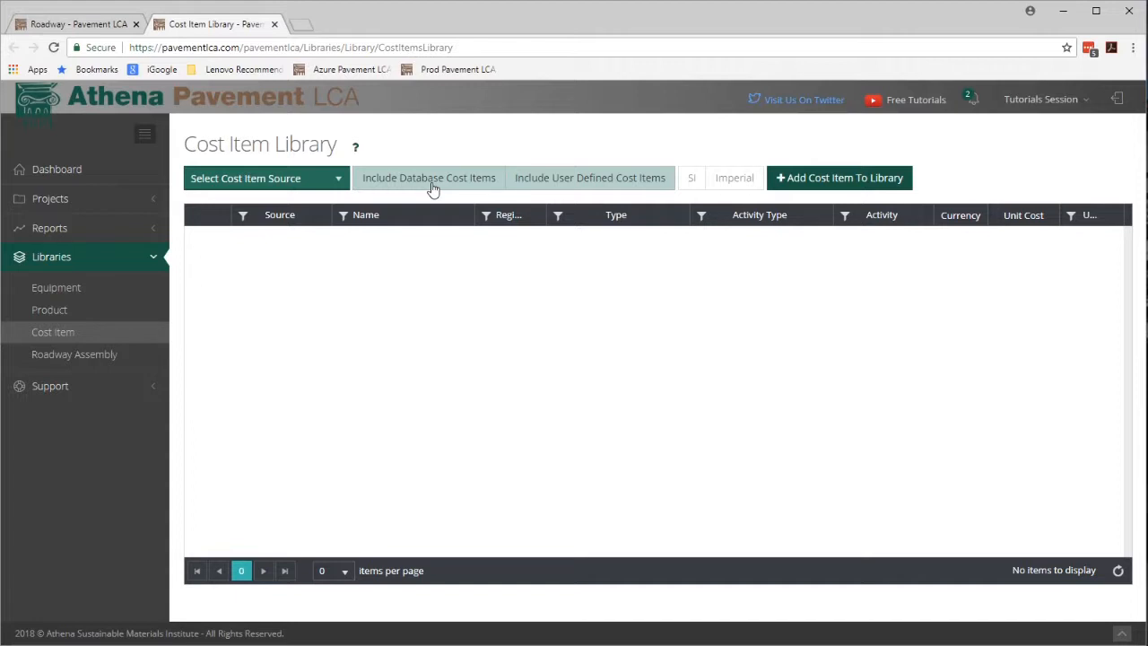
left_click(434, 186)
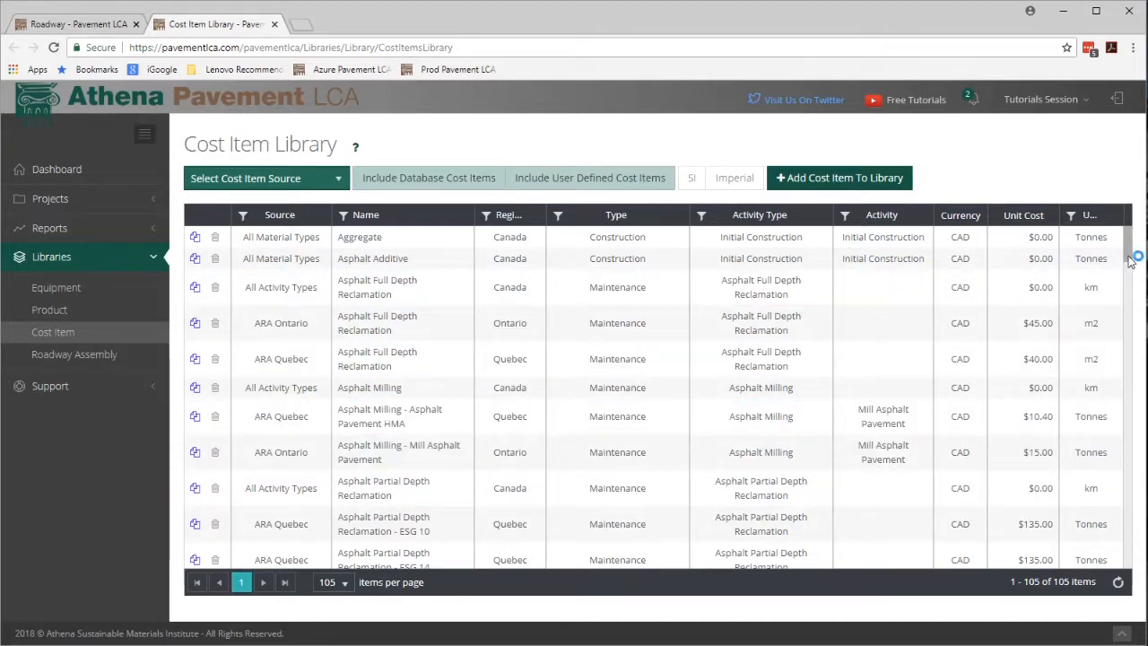
mouse_move(1131, 260)
left_mouse_down()
mouse_move(1129, 405)
mouse_move(1132, 252)
left_mouse_up()
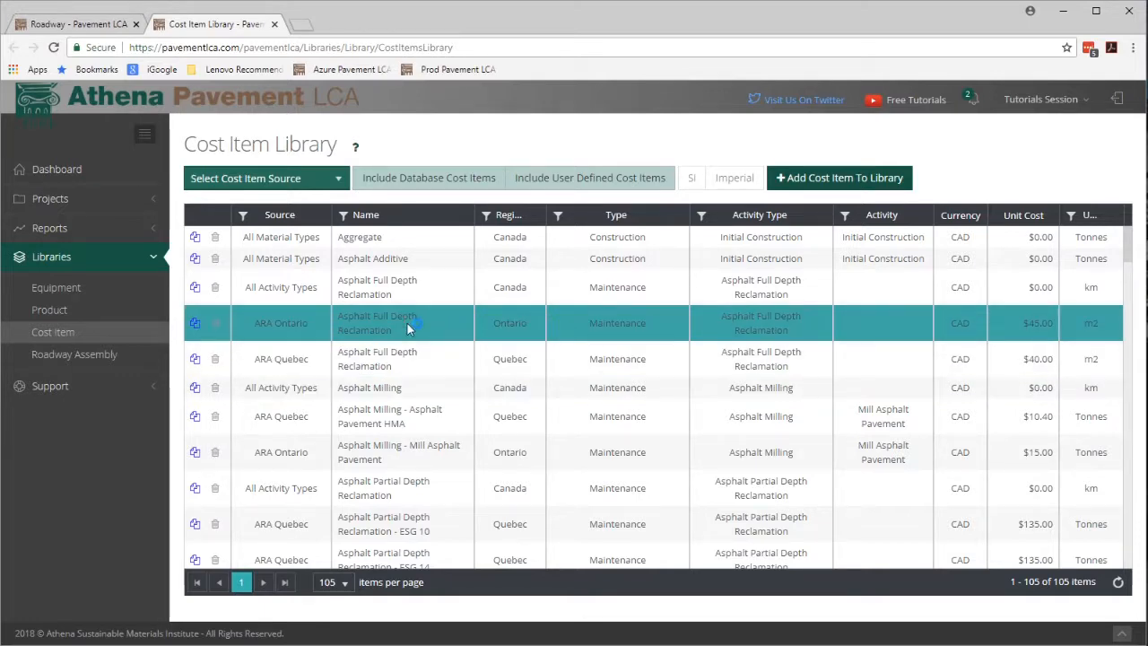
Filter the cost items to regions containing "ontario".
left_click(489, 220)
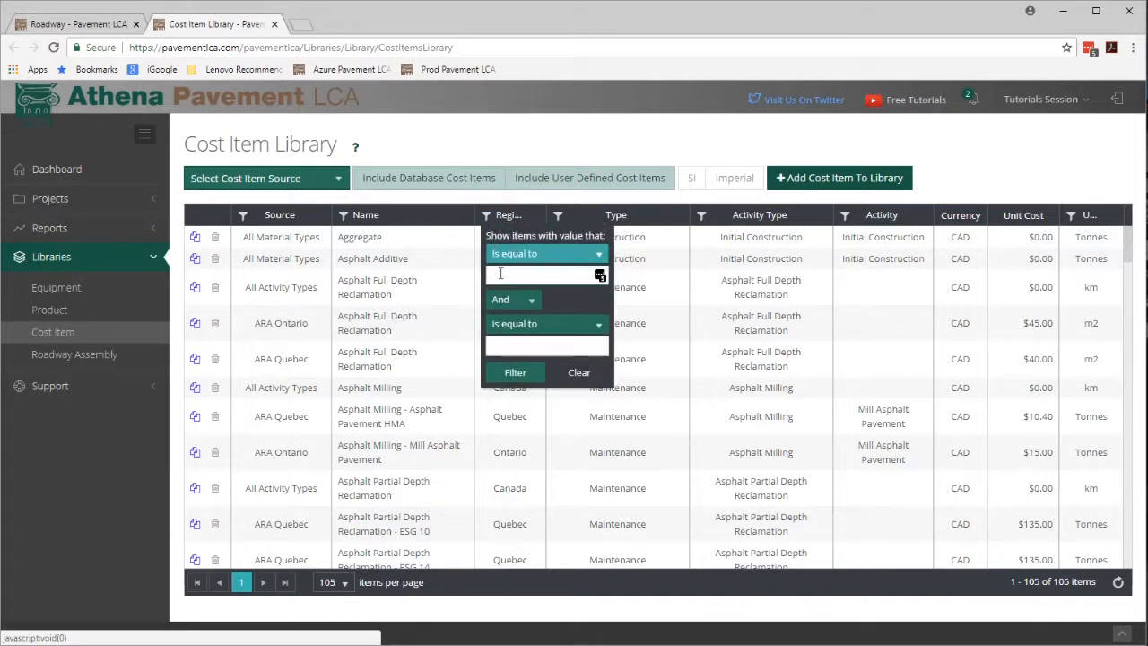
left_click(507, 276)
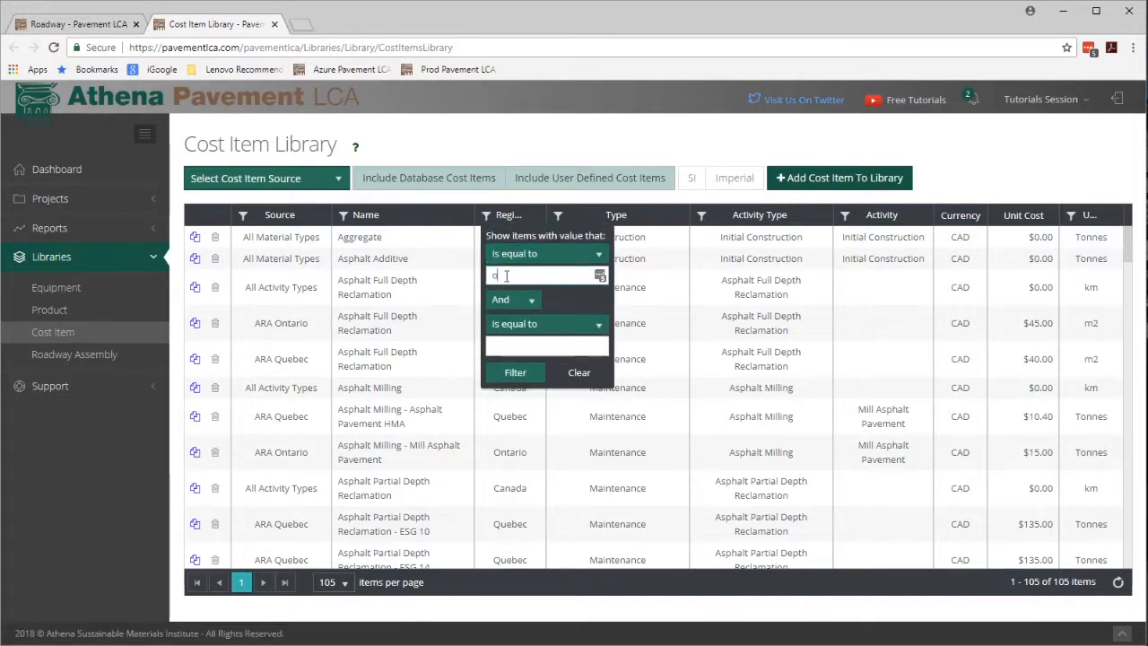
type("ontario")
left_click(517, 254)
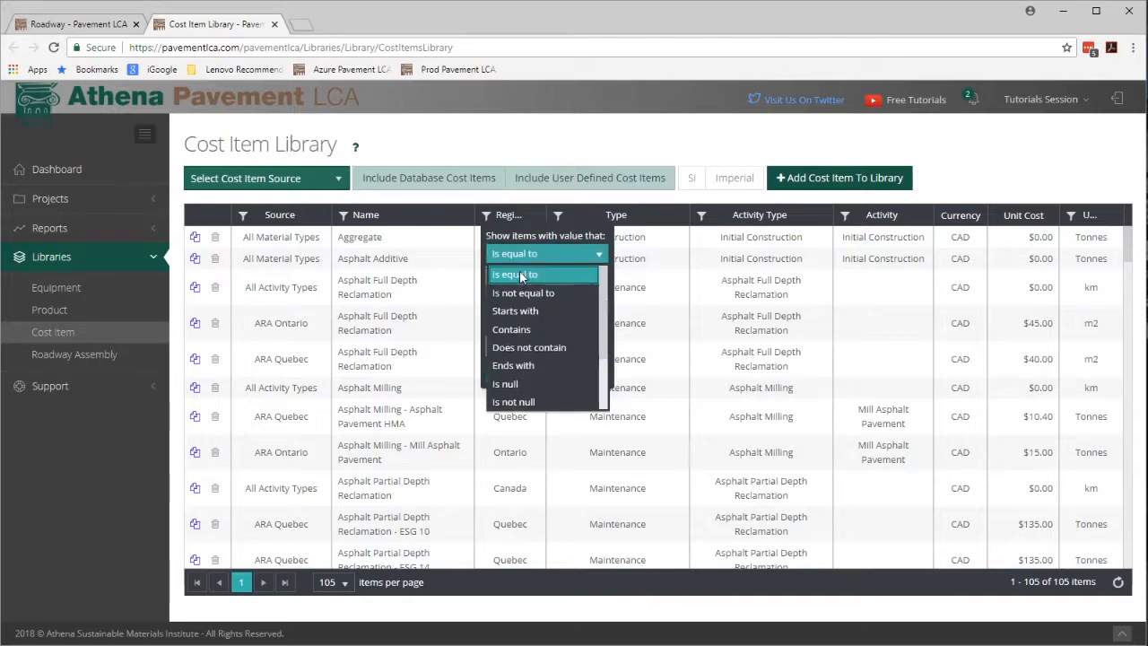
left_click(517, 328)
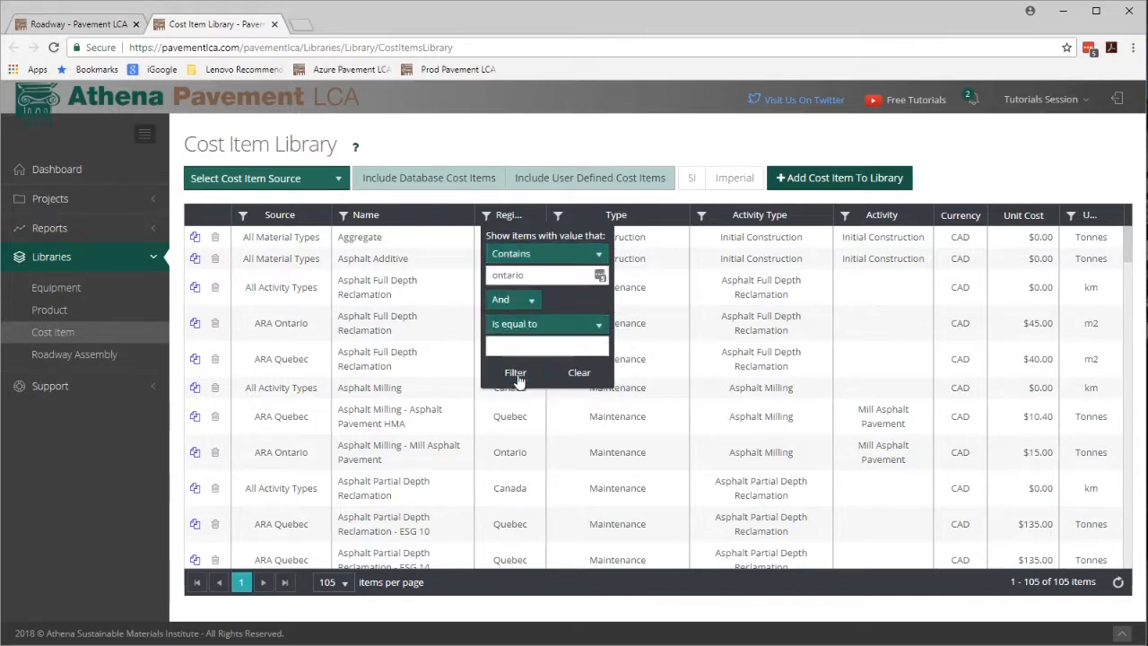
left_click(515, 375)
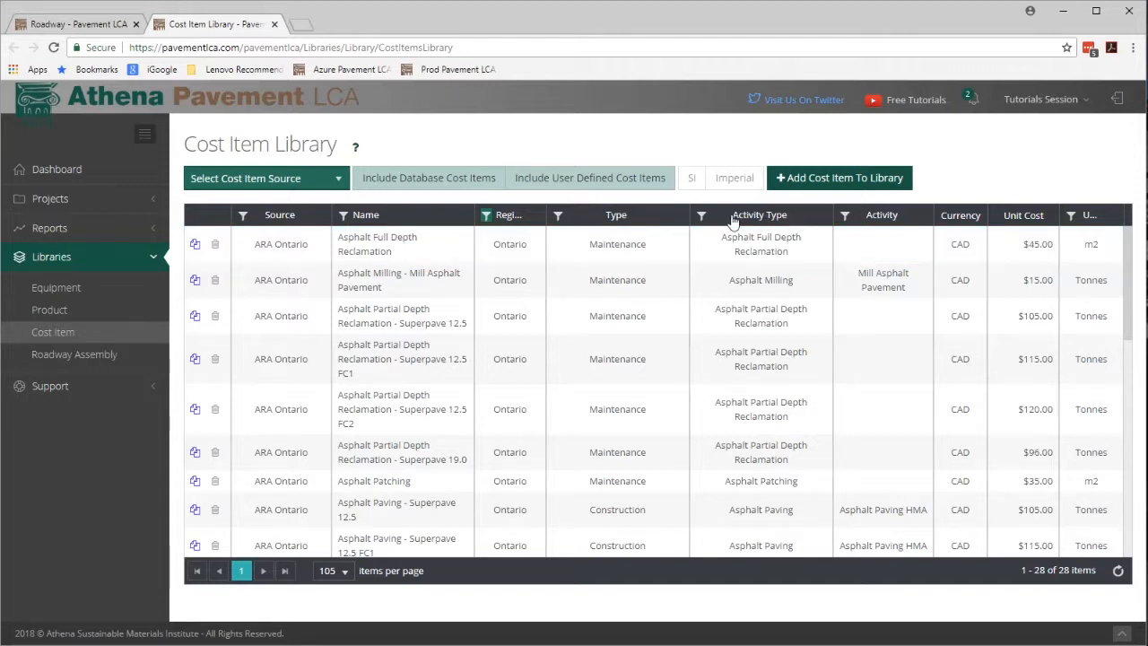
Add a filter for activity types containing "concrete".
left_click(701, 215)
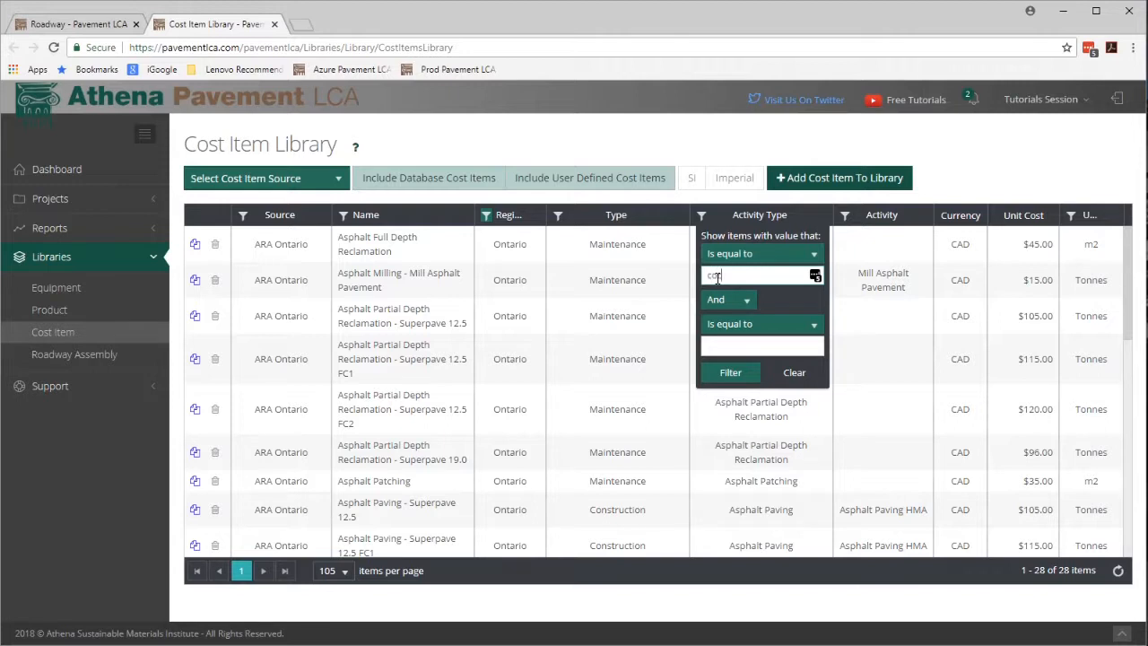
type("cocnrete")
left_click_drag(746, 276, 714, 280)
type("oncrete")
left_click(723, 253)
left_click(720, 329)
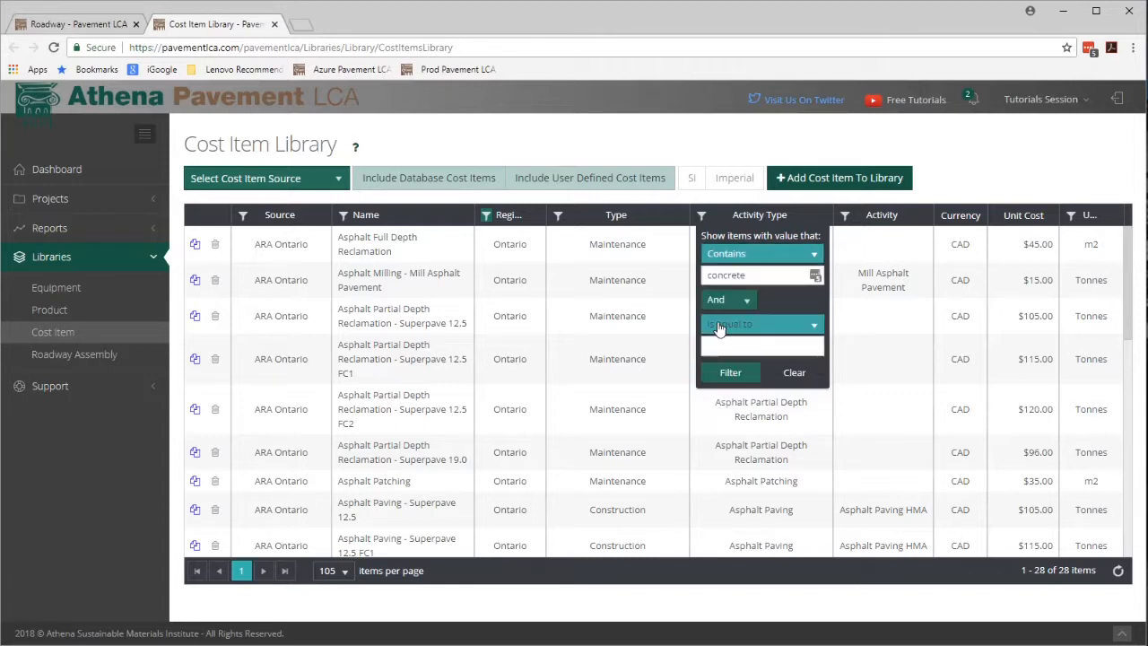
left_click(723, 374)
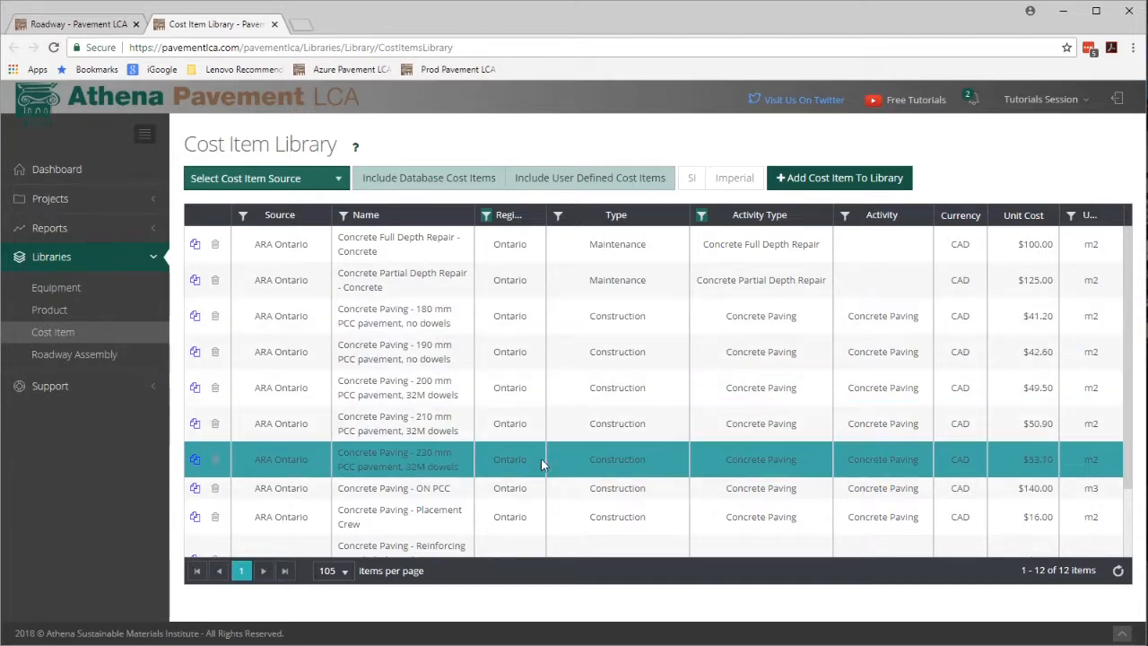
Copy the Concrete Texturization - Concrete cost item, set its unit cost to 11, and save it as new.
scroll(448, 388, "down", 2)
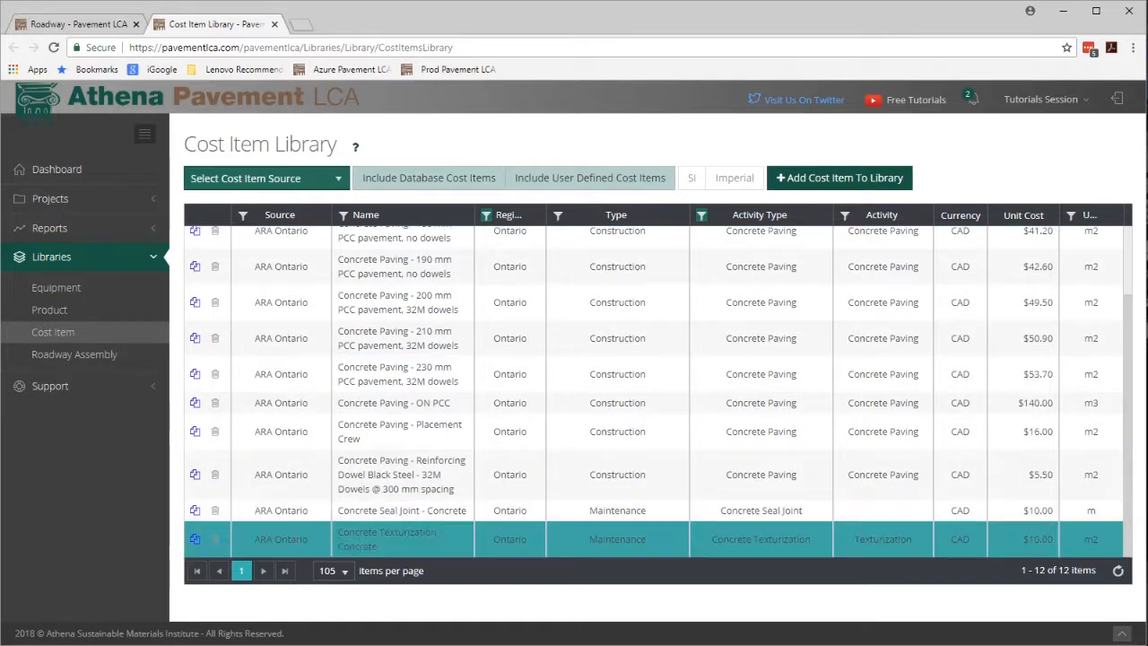
left_click(195, 540)
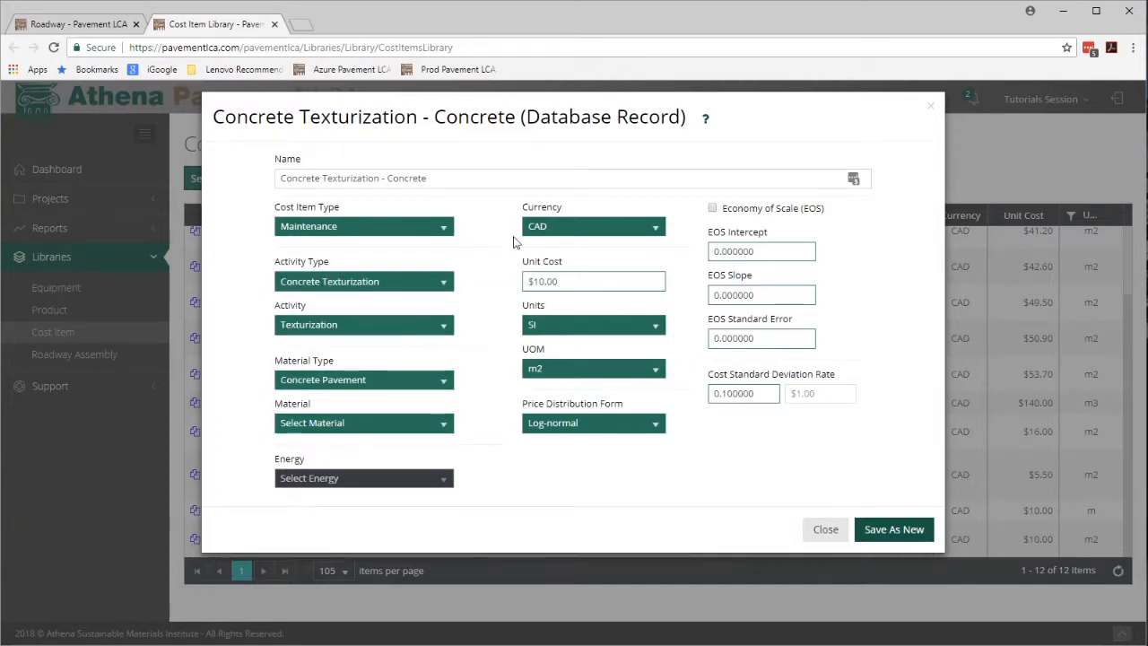
left_click(560, 281)
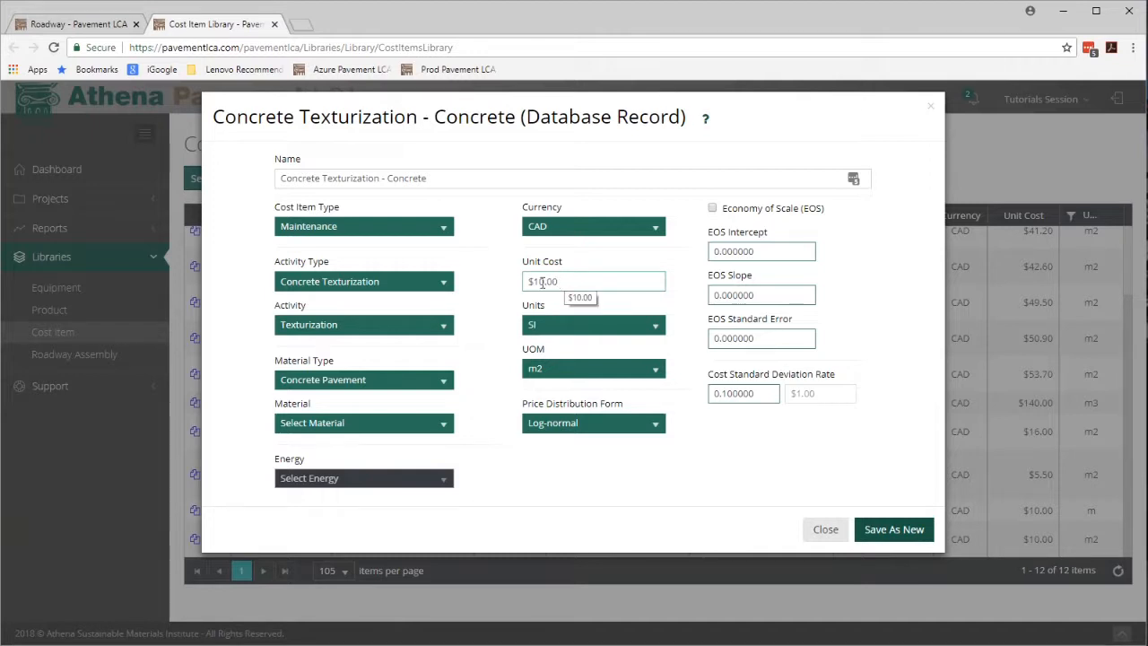
double_click(542, 282)
type("11")
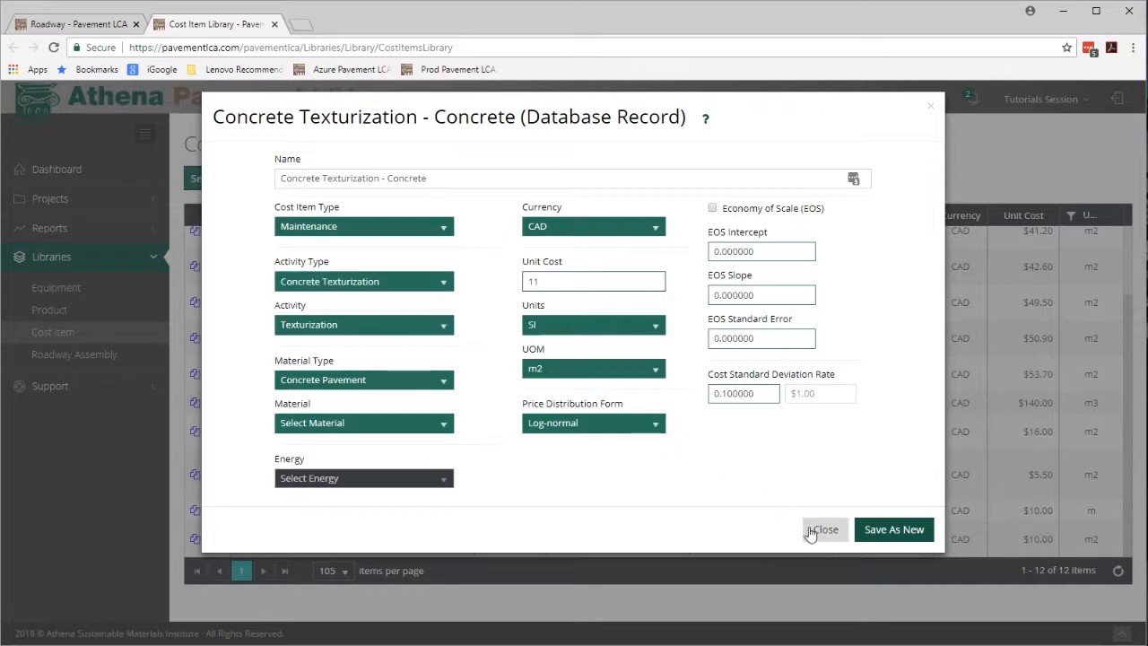
left_click(888, 530)
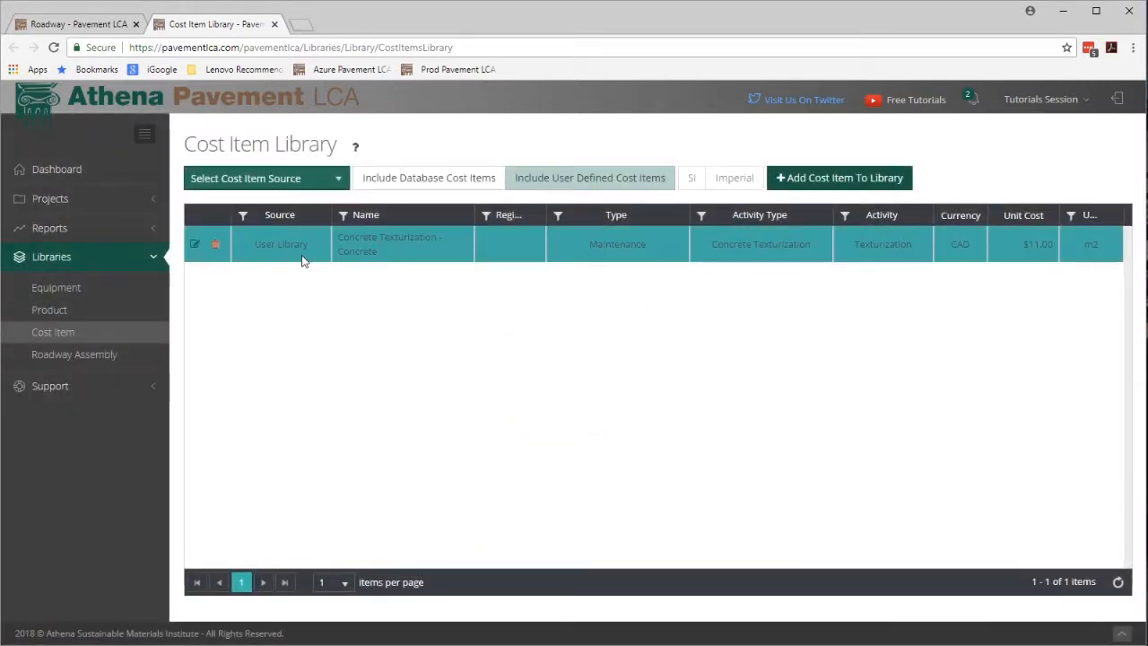
Rename the copied cost item to "Concrete Texturization - Concrete user" and update it.
left_click(194, 243)
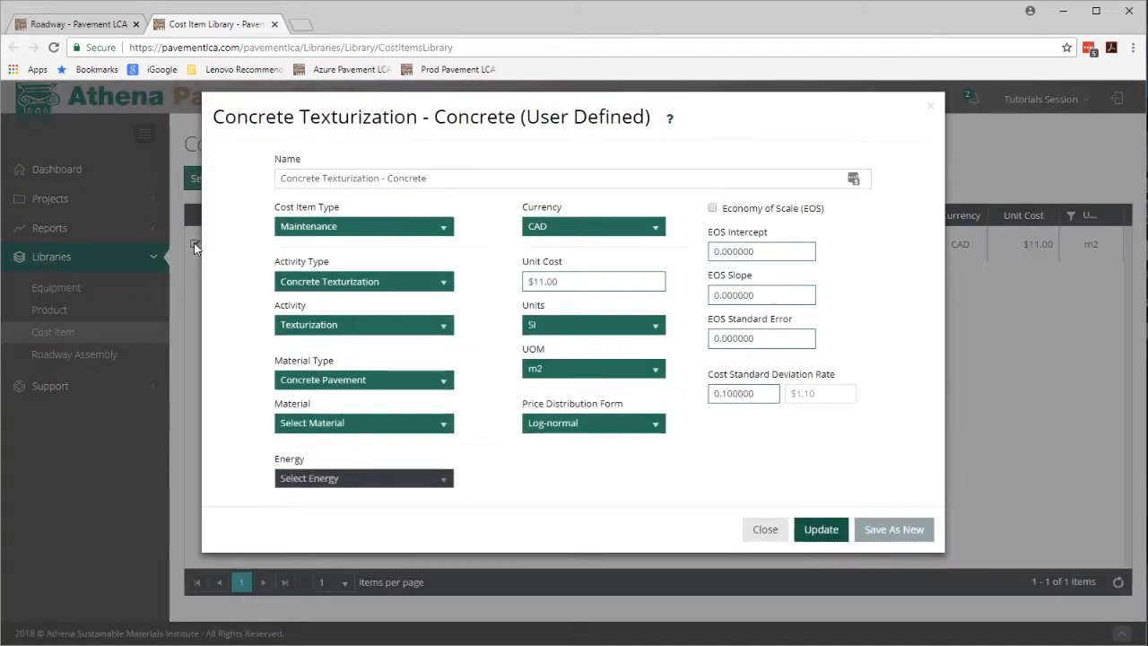
left_click(410, 180)
triple_click(435, 178)
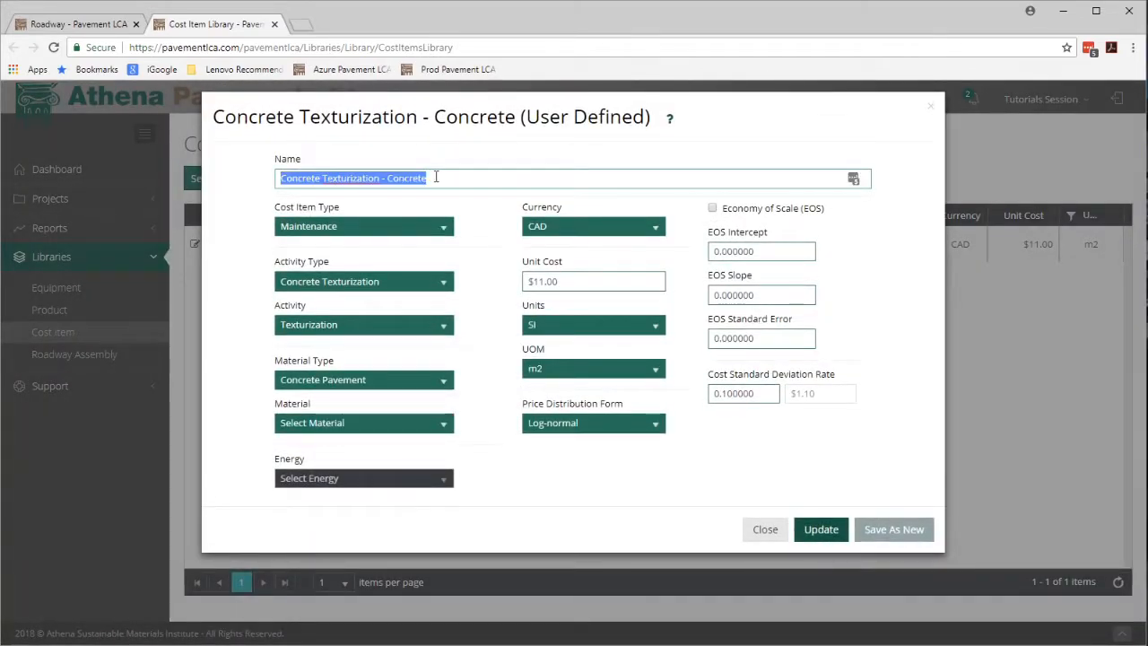
left_click(436, 178)
type("user")
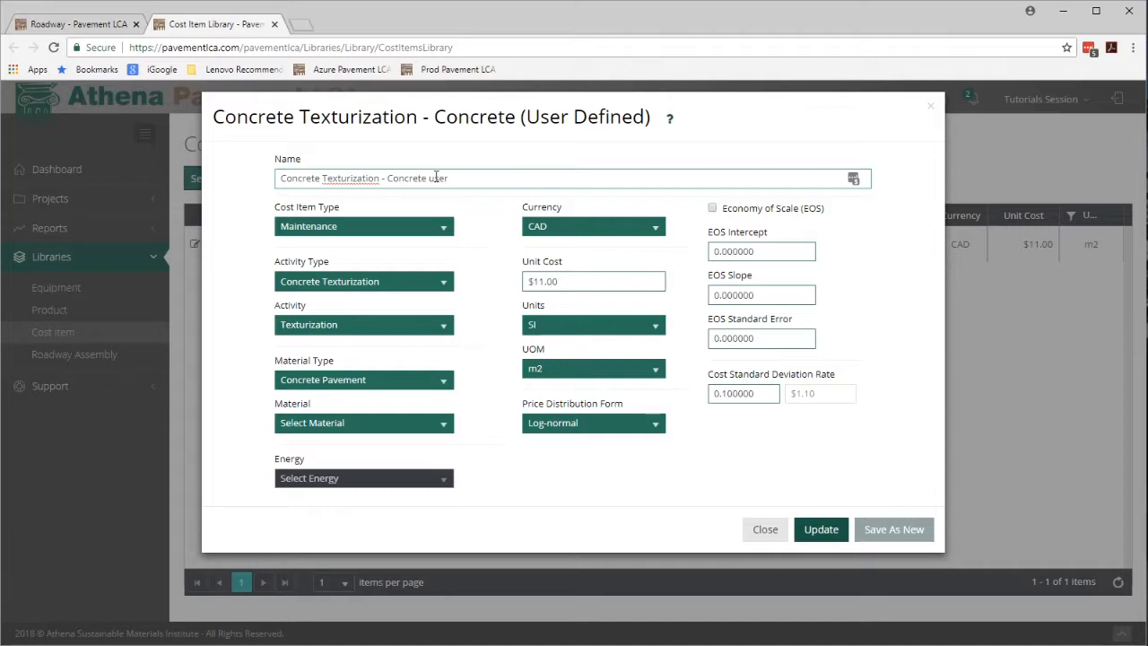
left_click(818, 532)
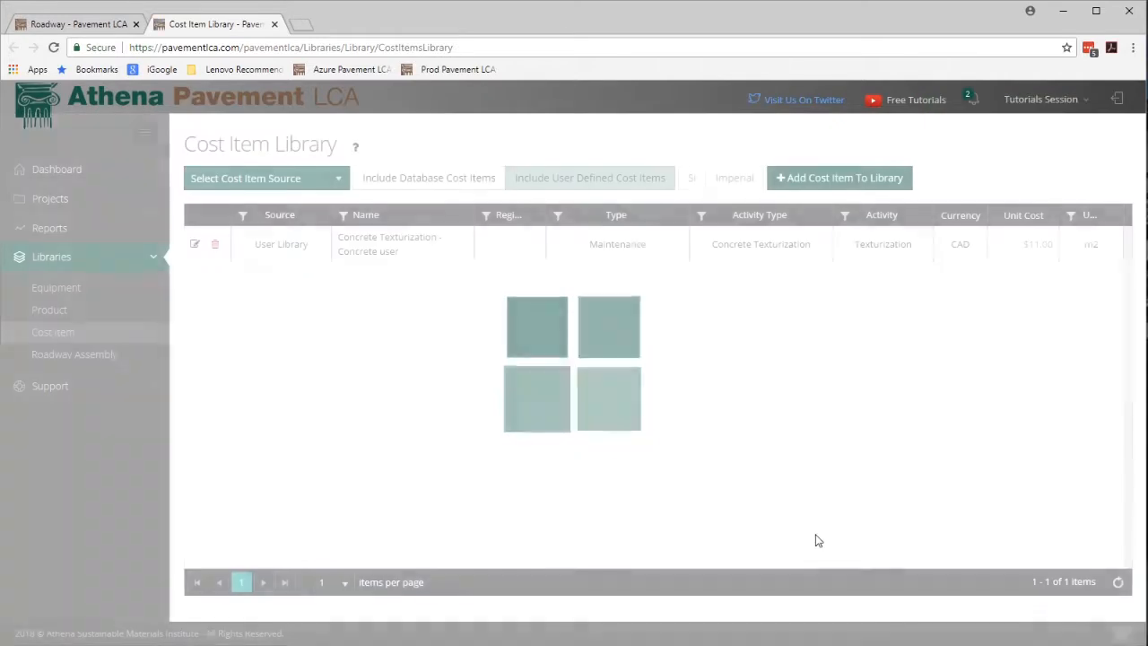
Start adding a new cost item to the library named "User example".
left_click(395, 251)
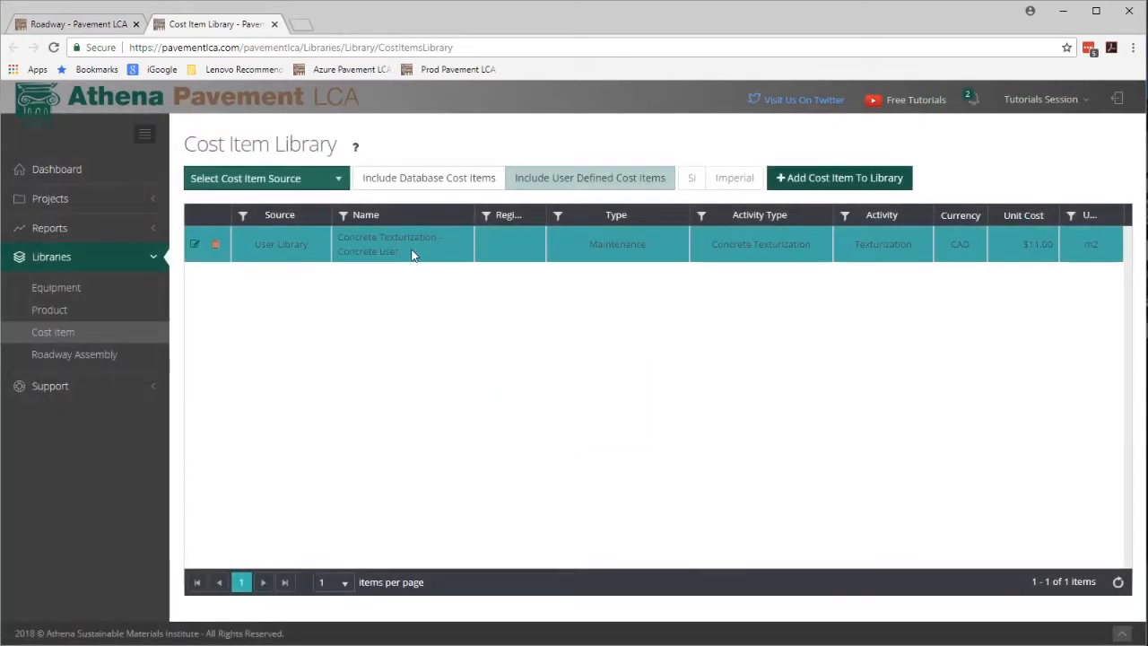
left_click(819, 179)
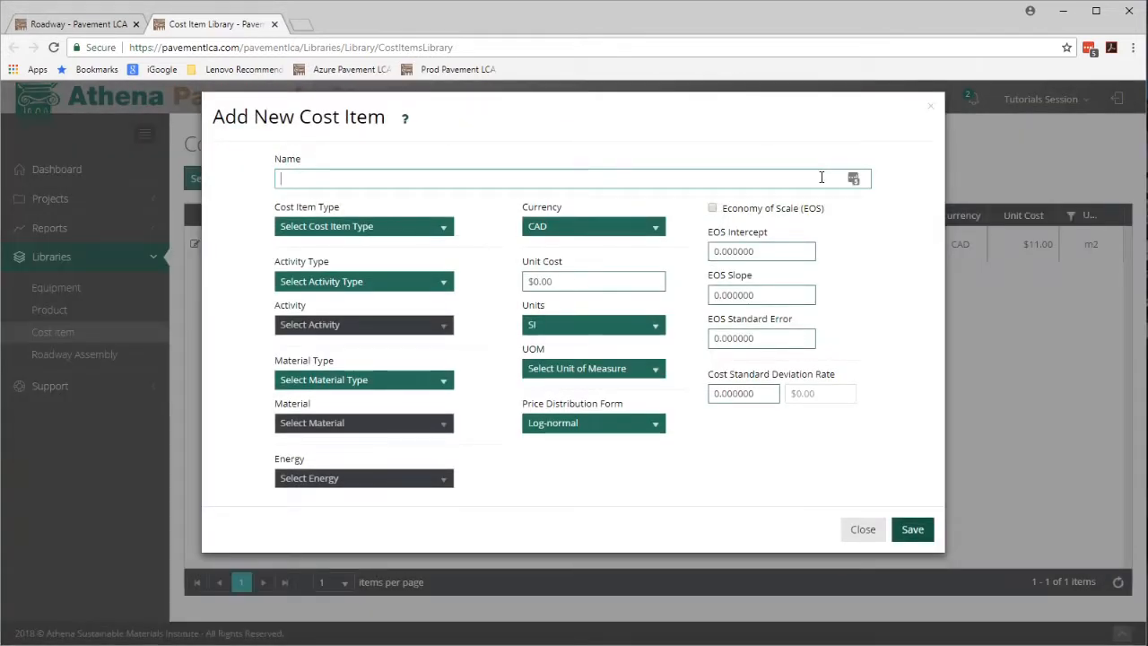
type("User ex")
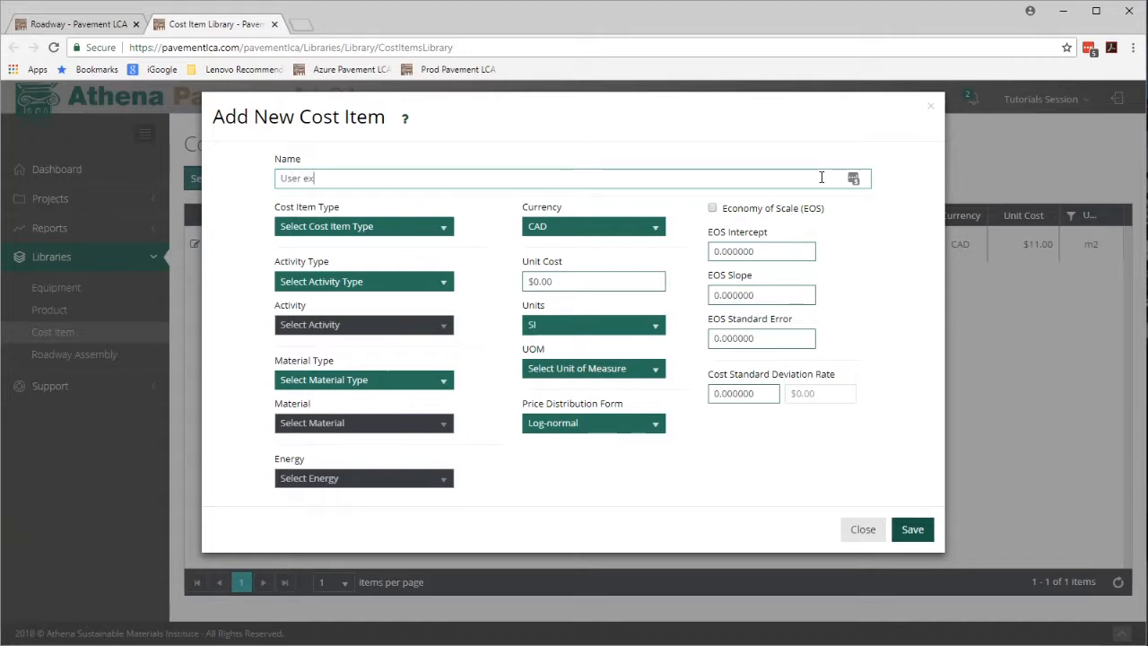
type("ample")
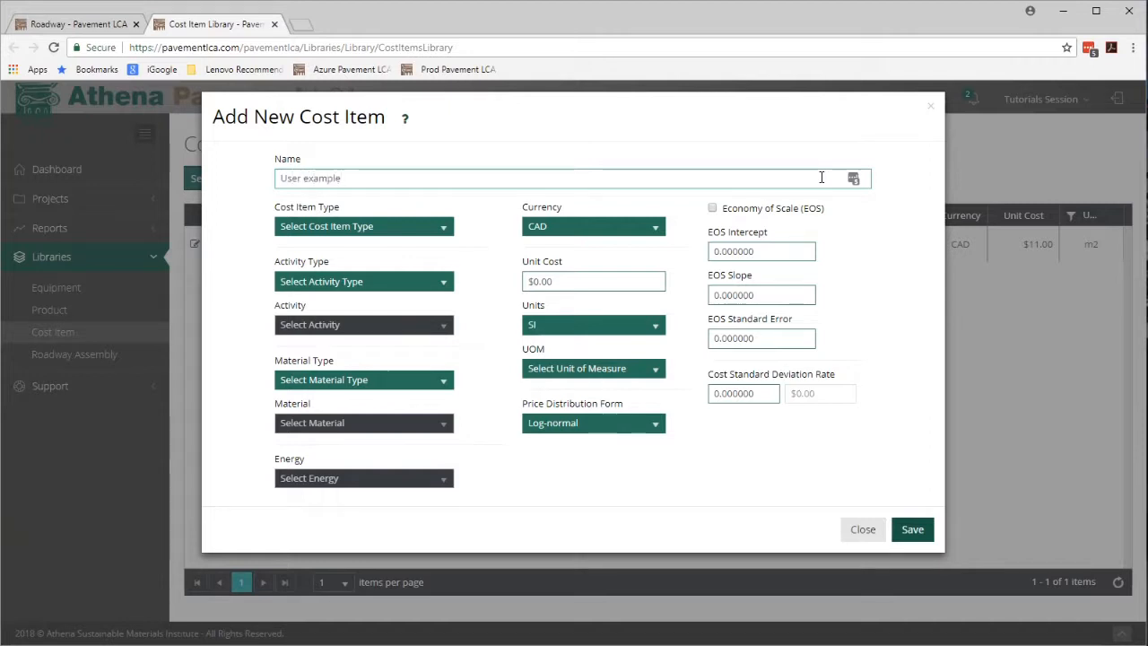
Set the cost item type to Construction, with activity type and activity both Initial Construction.
left_click(443, 229)
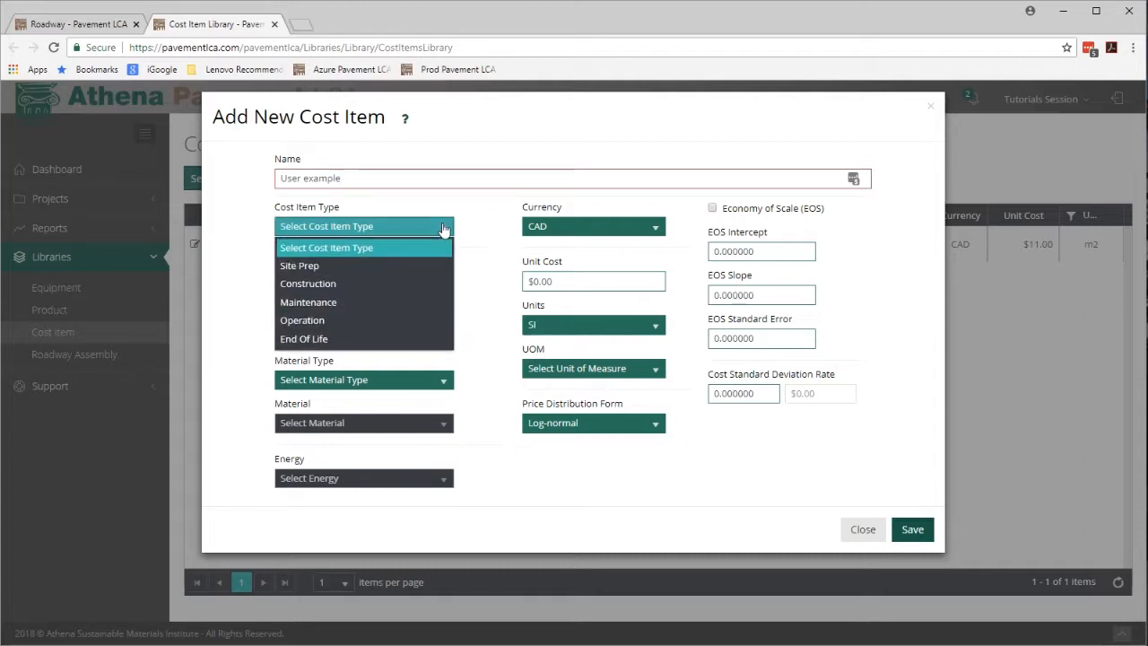
left_click(418, 284)
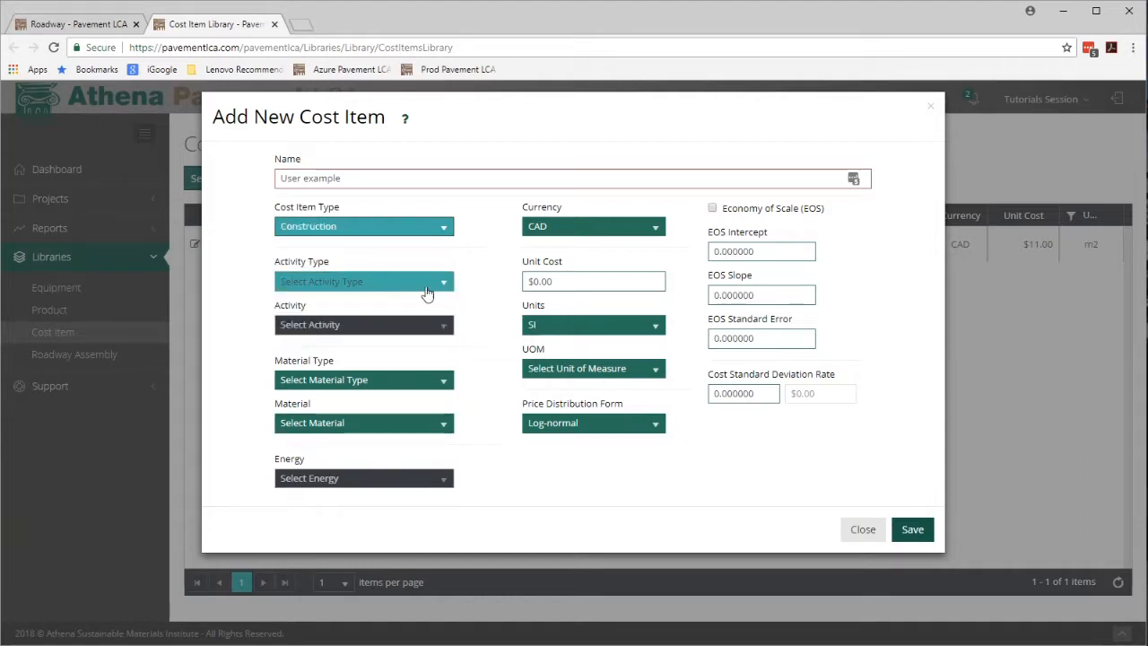
left_click(446, 284)
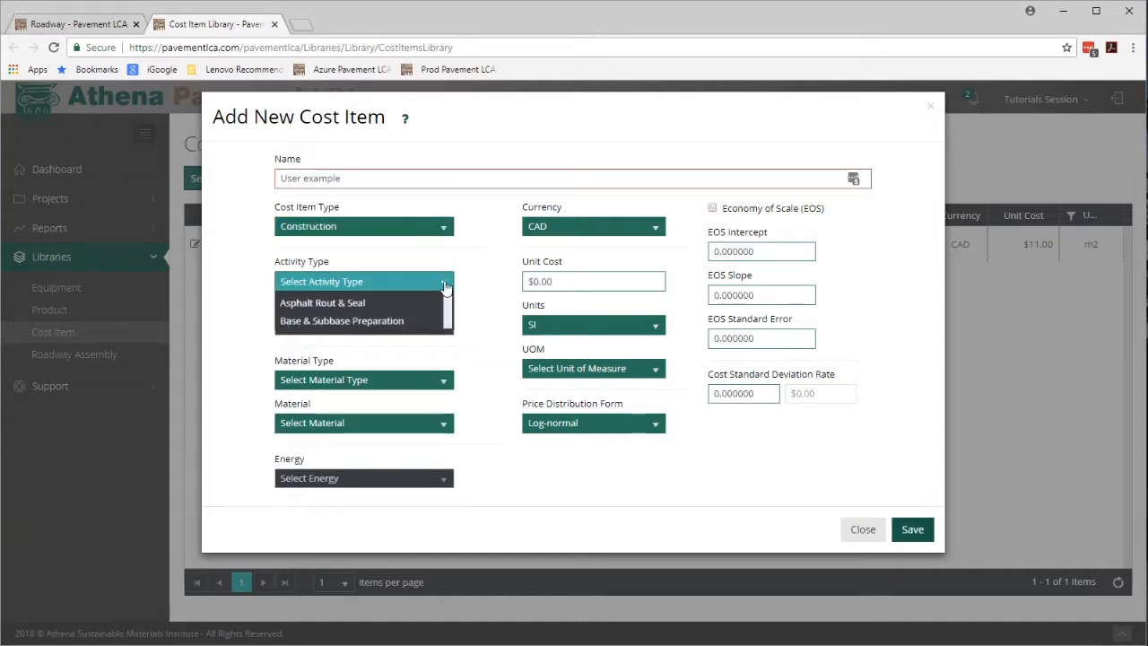
left_click_drag(447, 332, 445, 392)
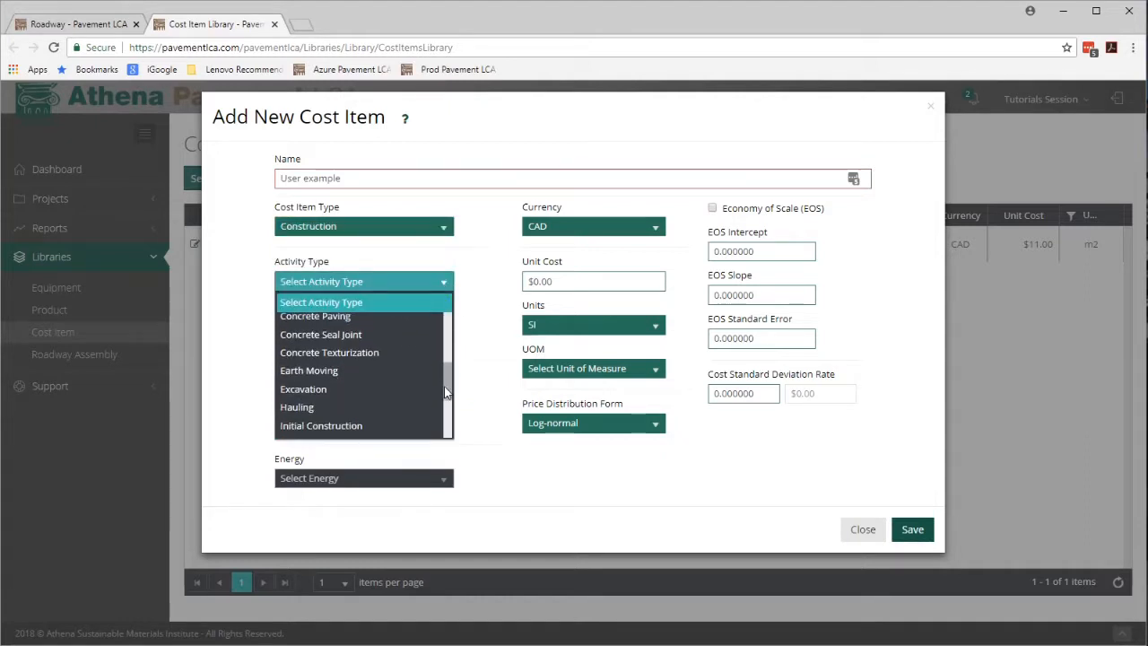
scroll(444, 389, "down", 3)
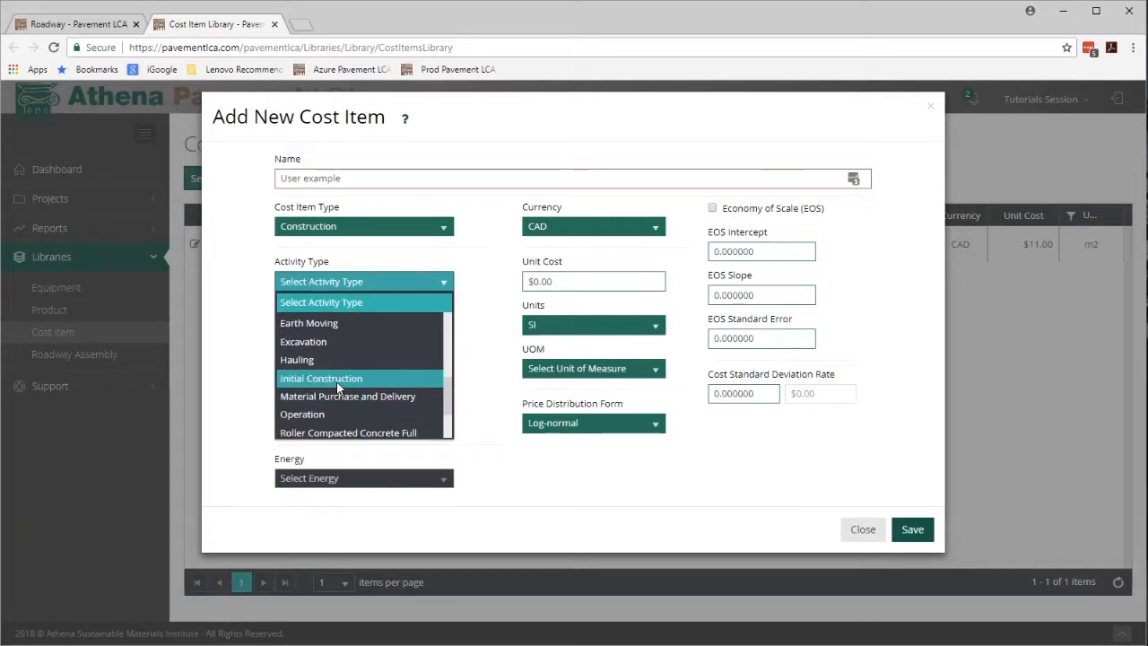
left_click(338, 378)
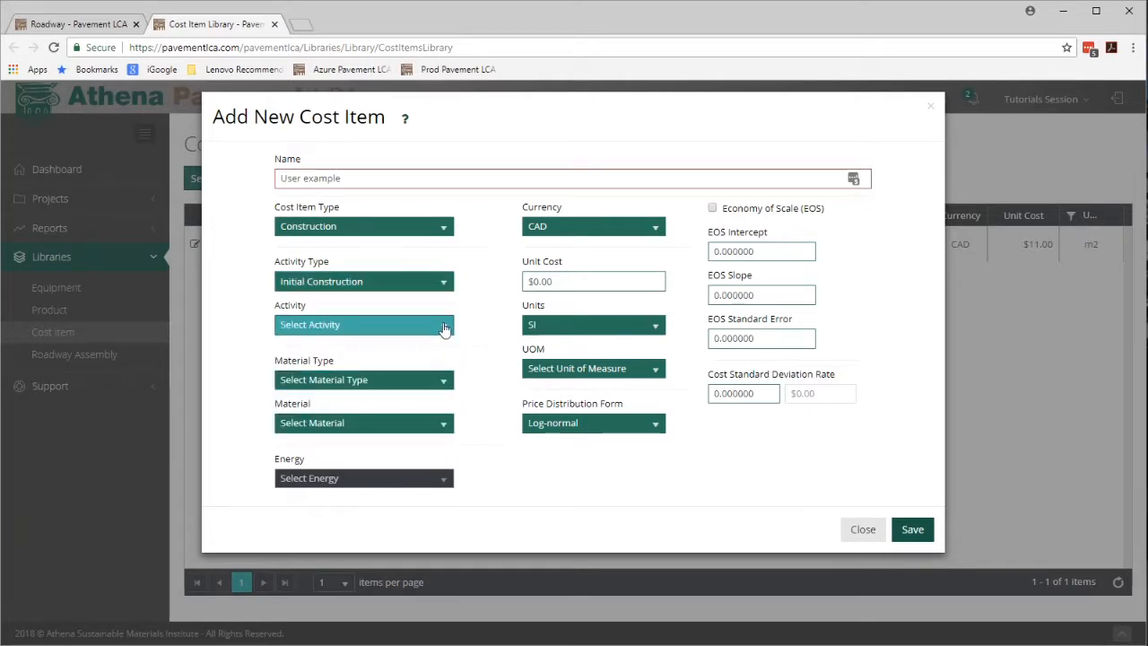
left_click(444, 327)
left_click(402, 359)
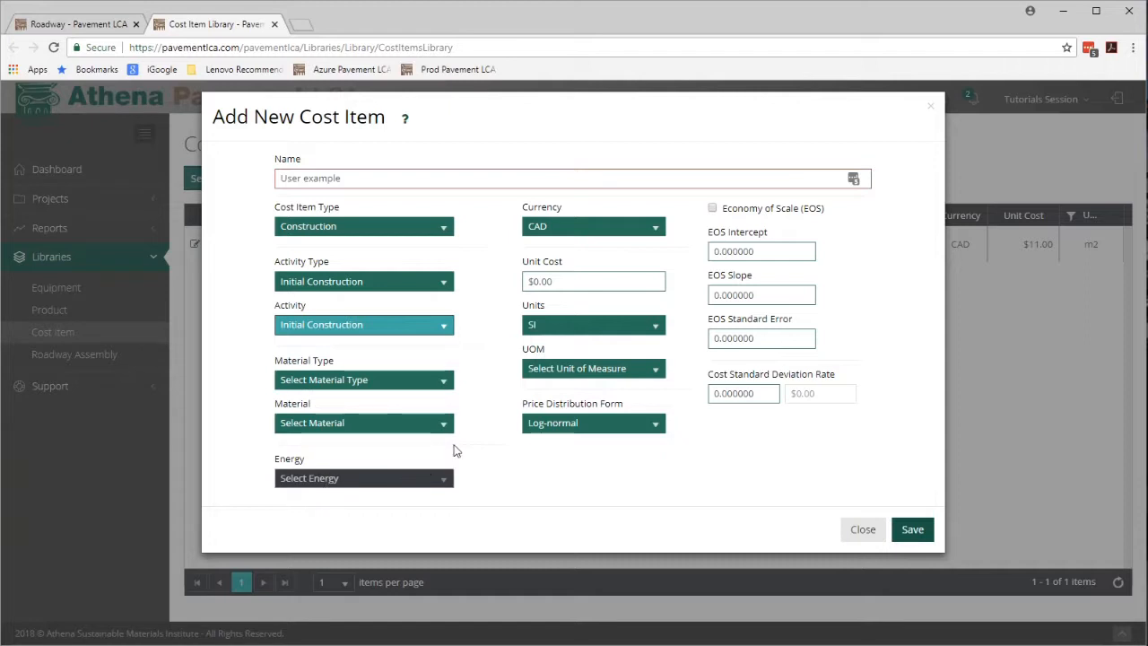
Set the unit cost to $500.00 and the unit of measure to m, then save the cost item.
left_click(559, 282)
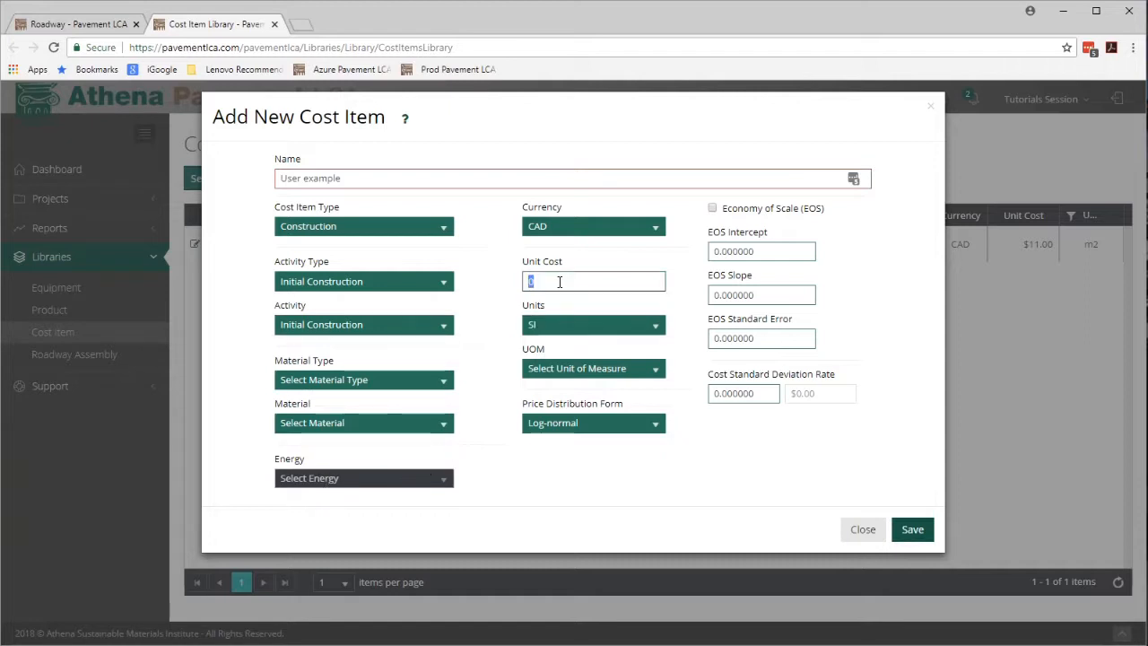
type("500")
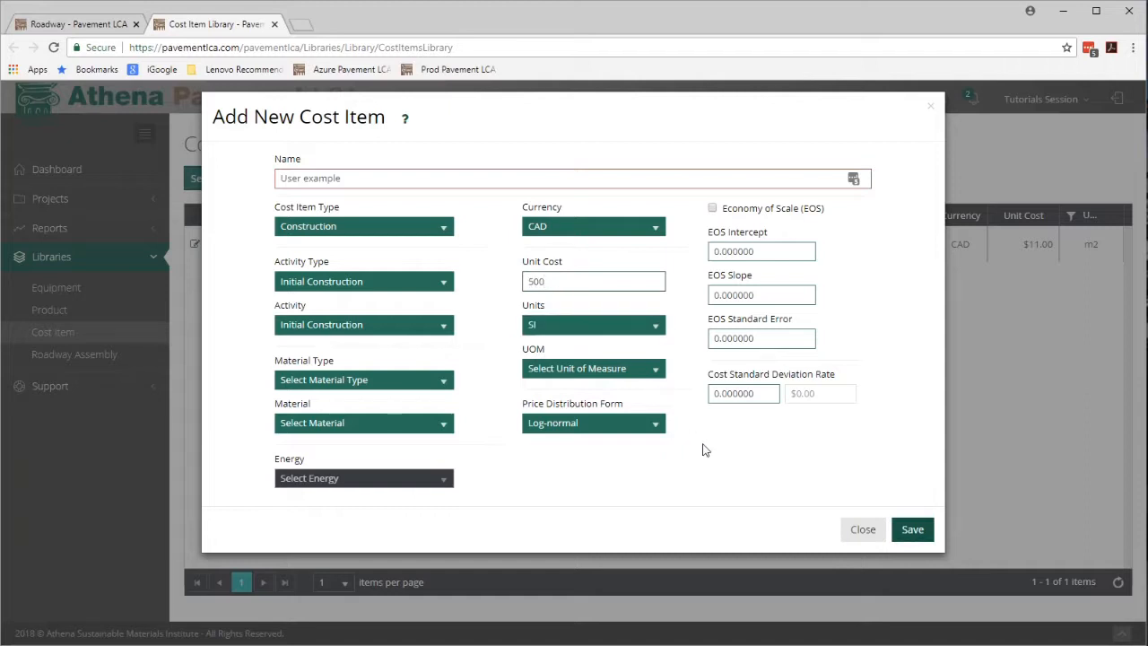
left_click(657, 373)
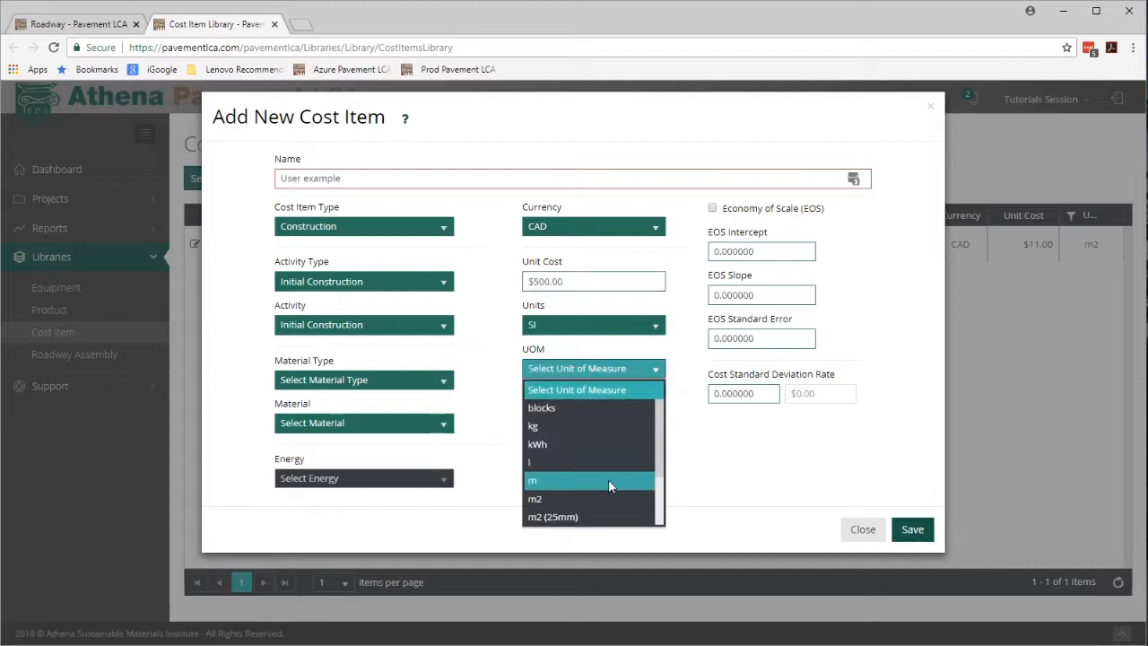
left_click(608, 481)
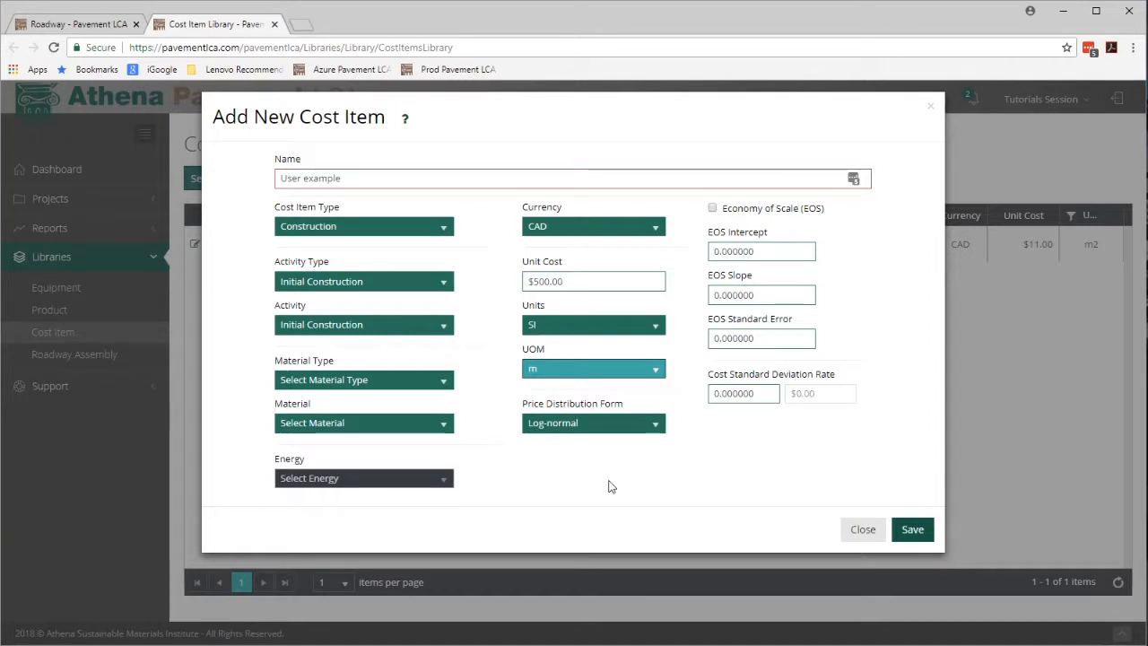
left_click(914, 535)
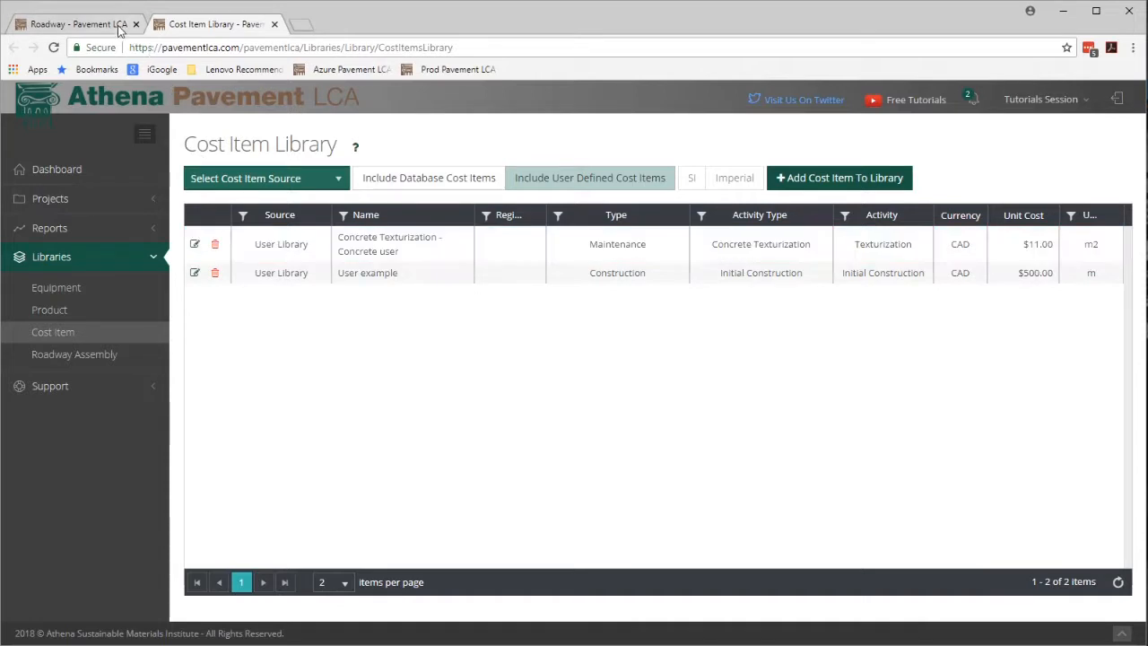
Switch back to the Roadway tab and return to the project page without updating the roadway.
left_click(64, 25)
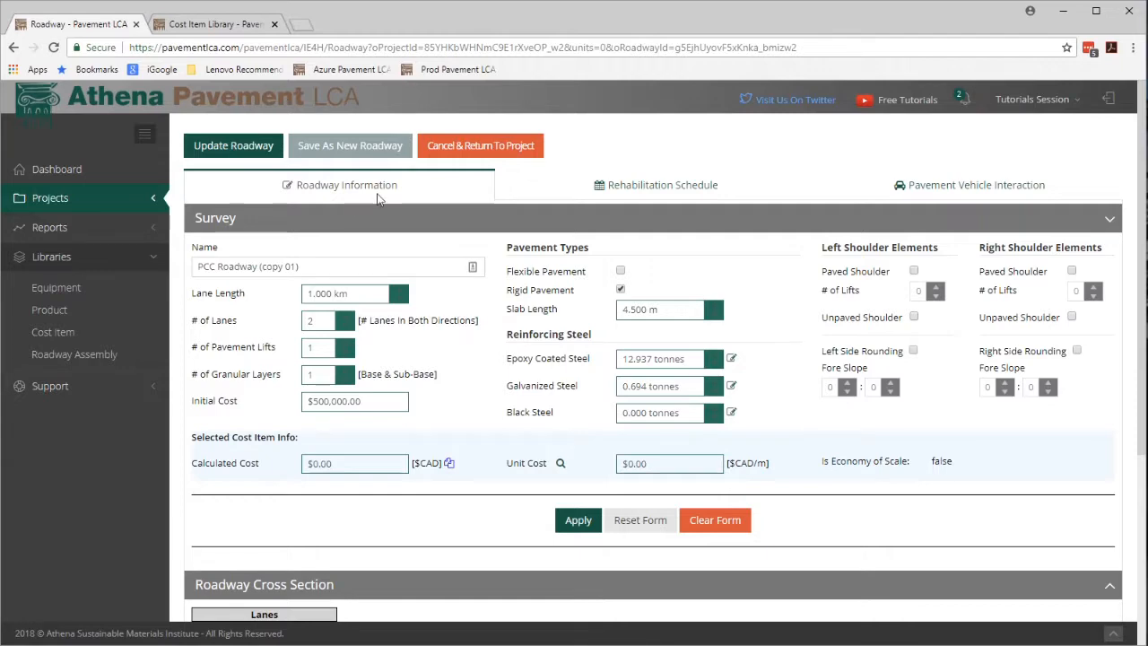
scroll(430, 440, "down", 3)
scroll(432, 446, "up", 1)
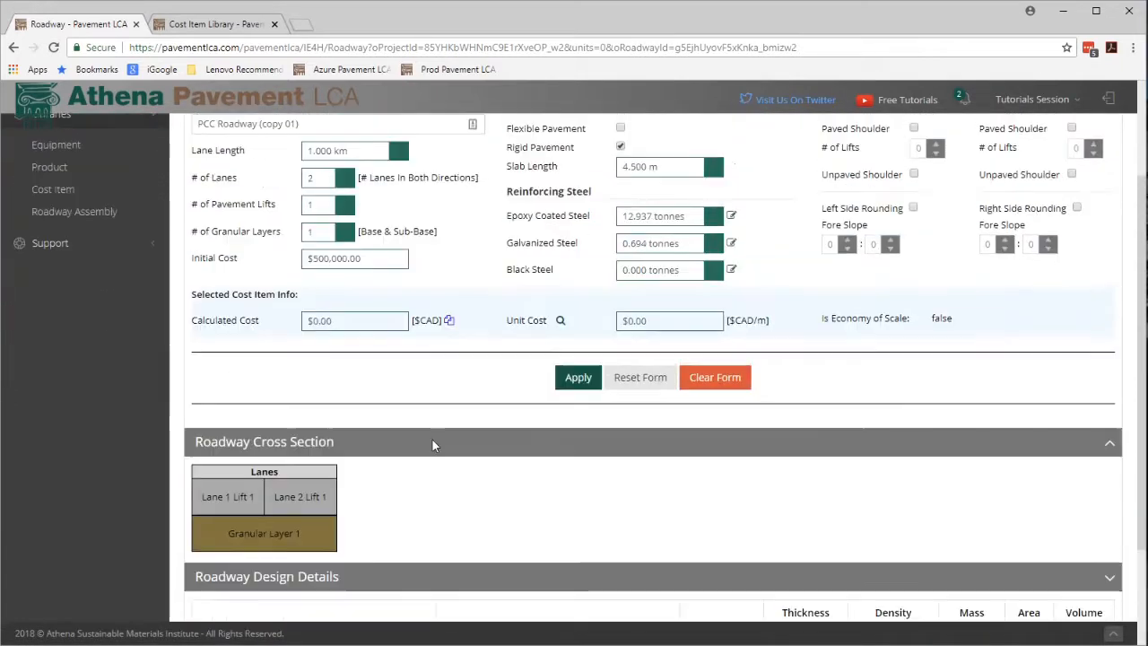
left_click(656, 323)
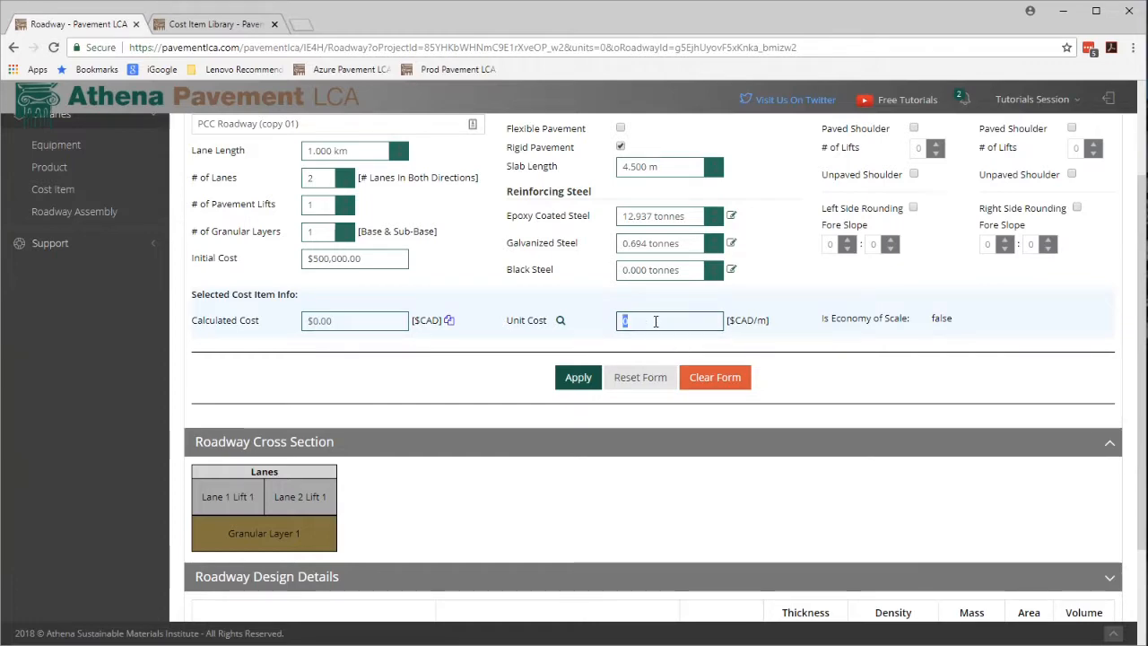
scroll(305, 287, "up", 3)
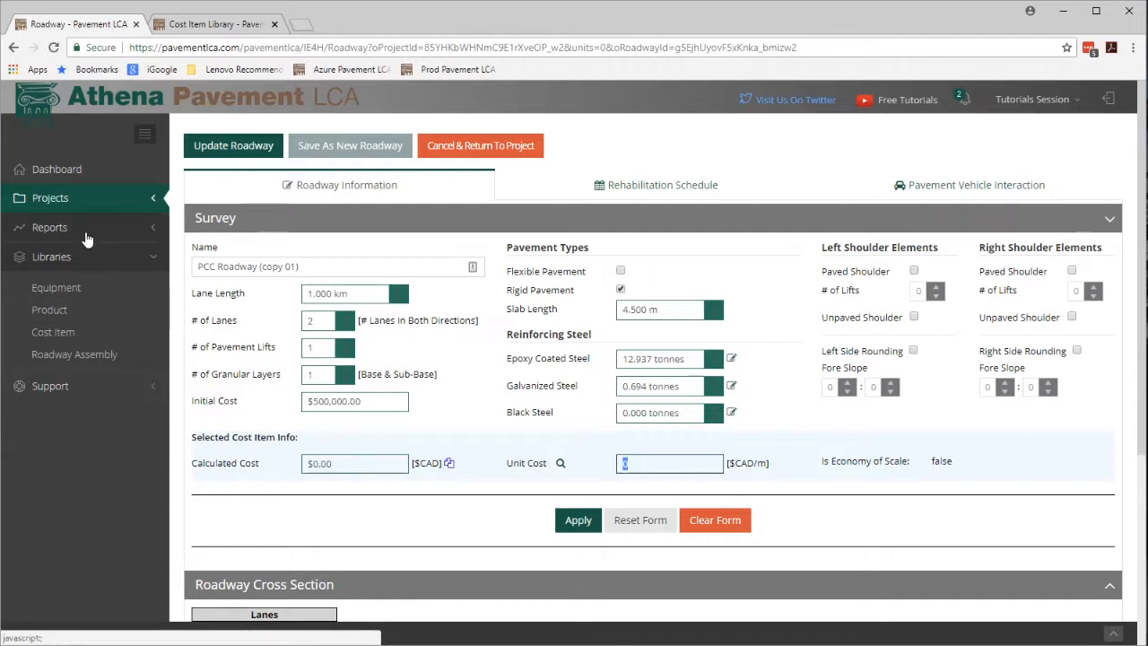
left_click(501, 154)
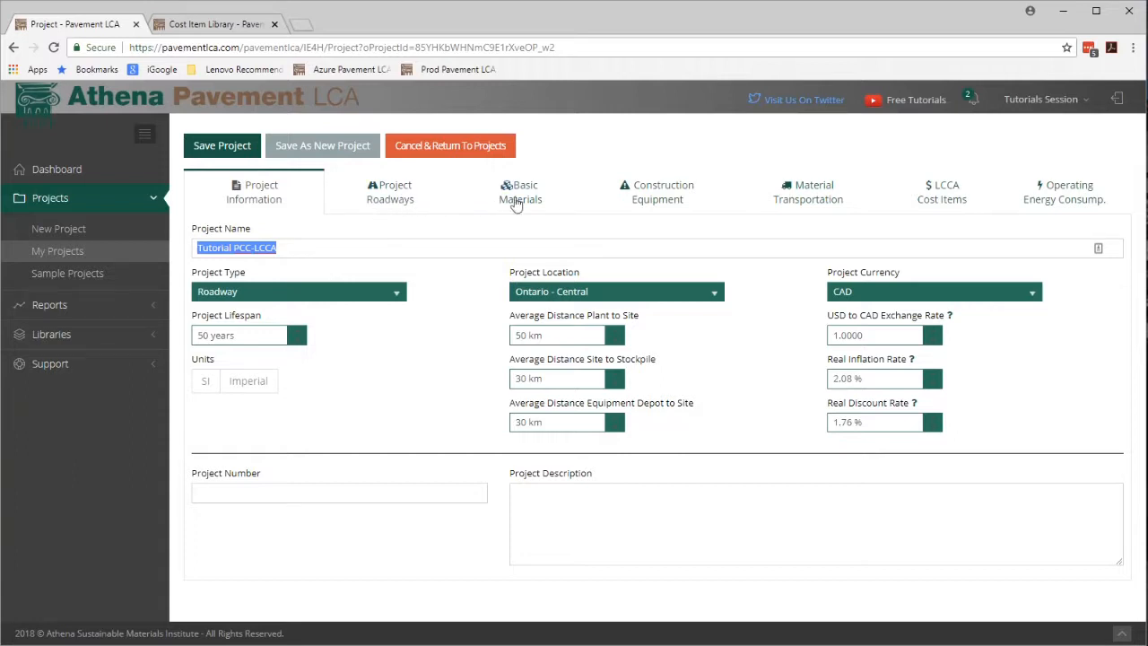
Open the library search from the project's LCCA Cost Items and select the Concrete Texturization - Concrete user item.
left_click(944, 207)
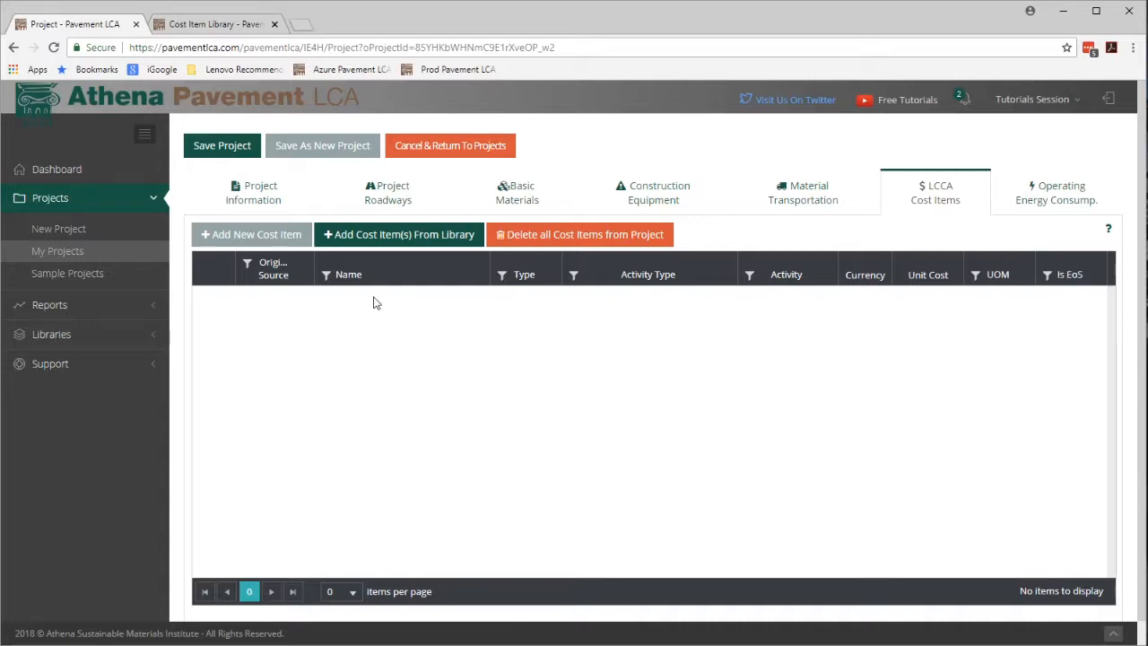
left_click(399, 236)
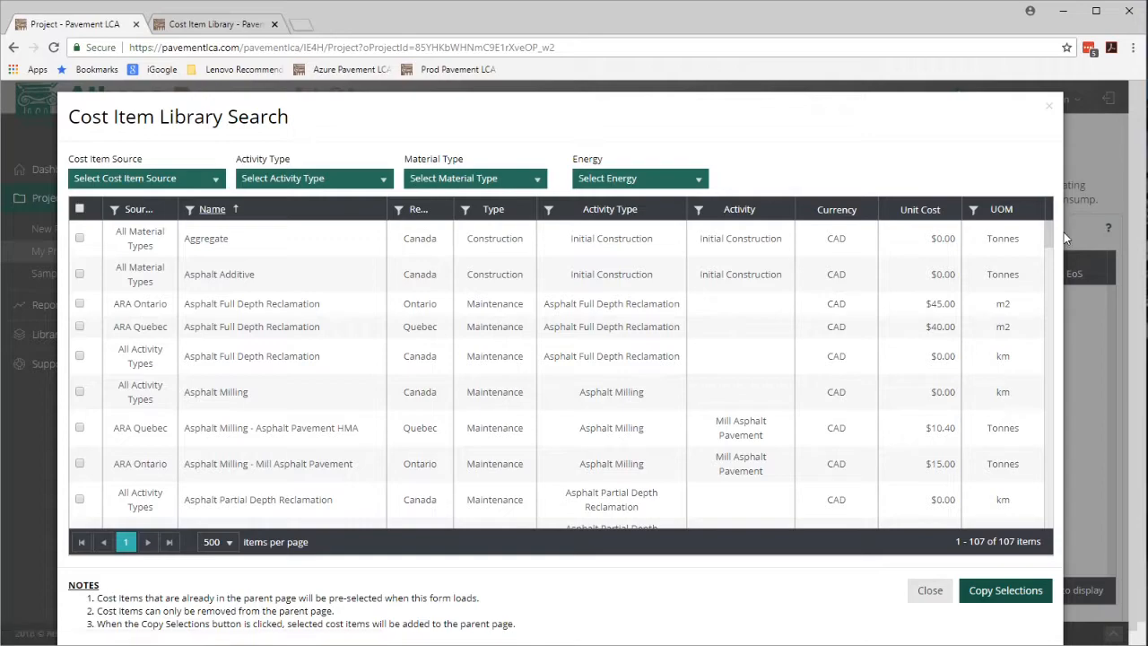
scroll(1054, 257, "down", 1)
left_click_drag(1055, 258, 1061, 540)
left_click(294, 486)
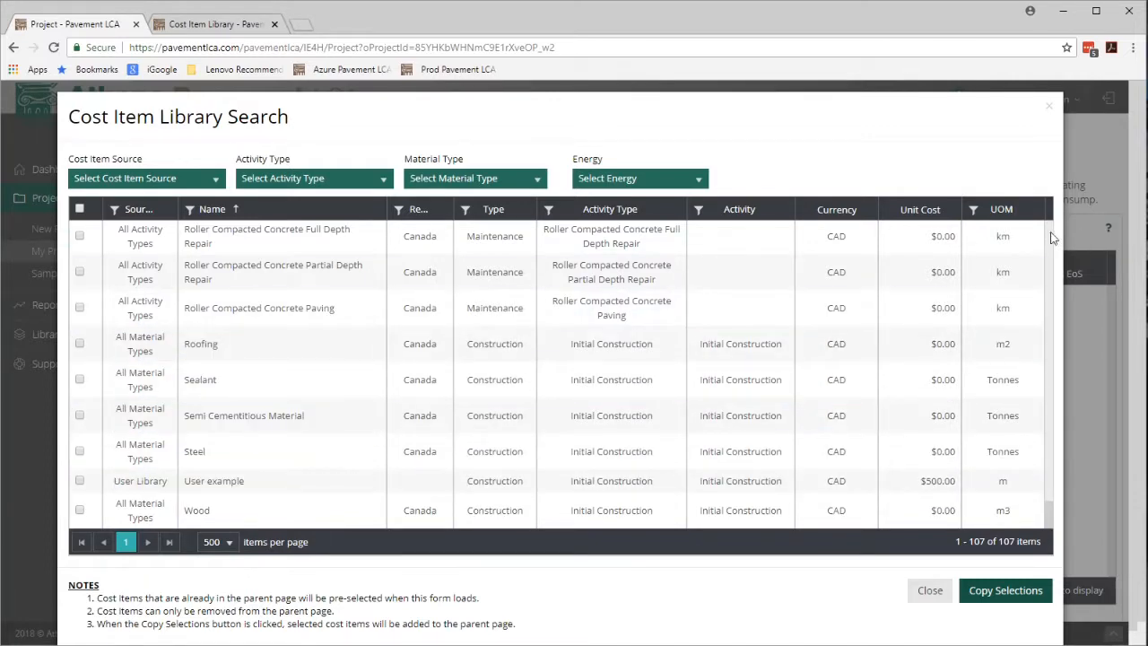
scroll(1053, 237, "up", 4)
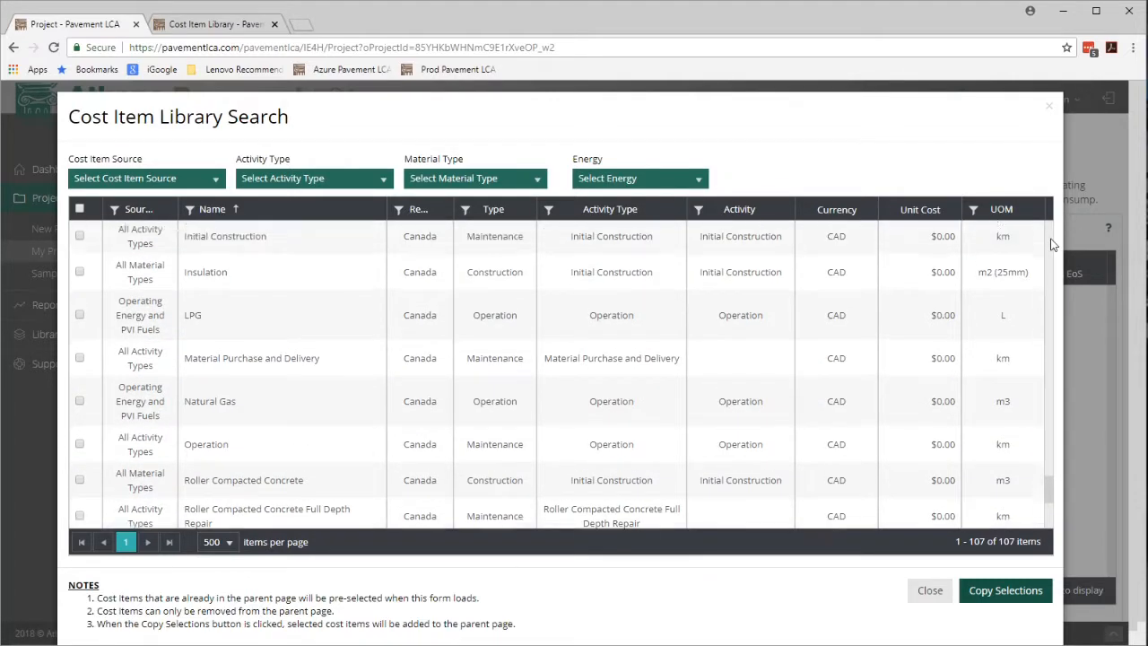
scroll(1053, 244, "up", 15)
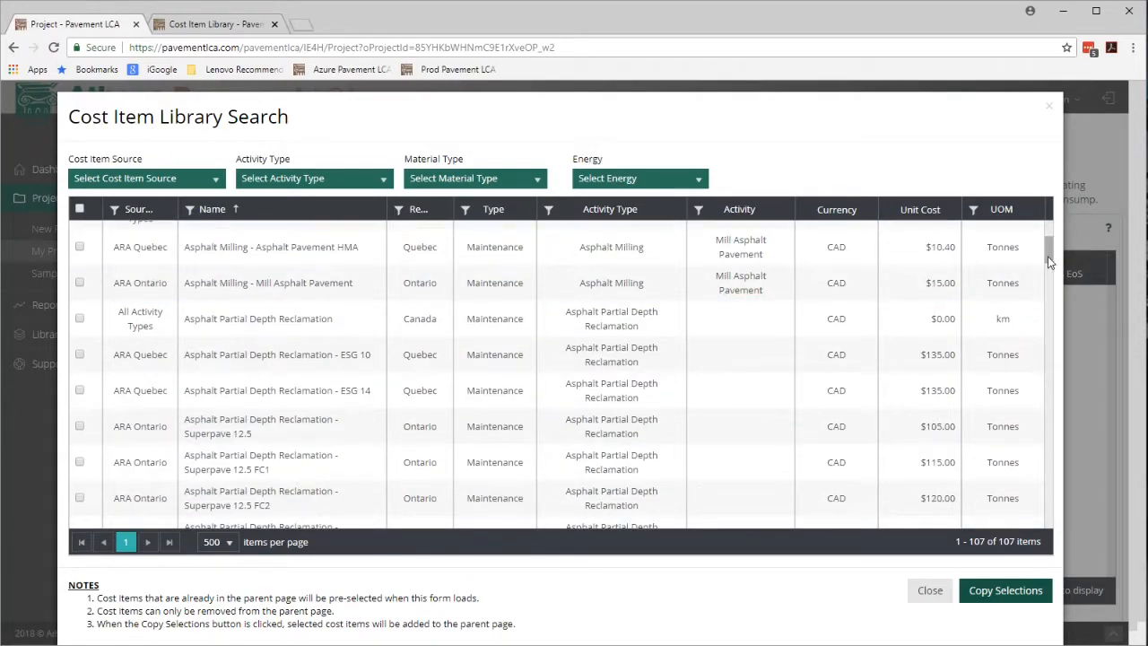
left_click_drag(1049, 260, 1055, 434)
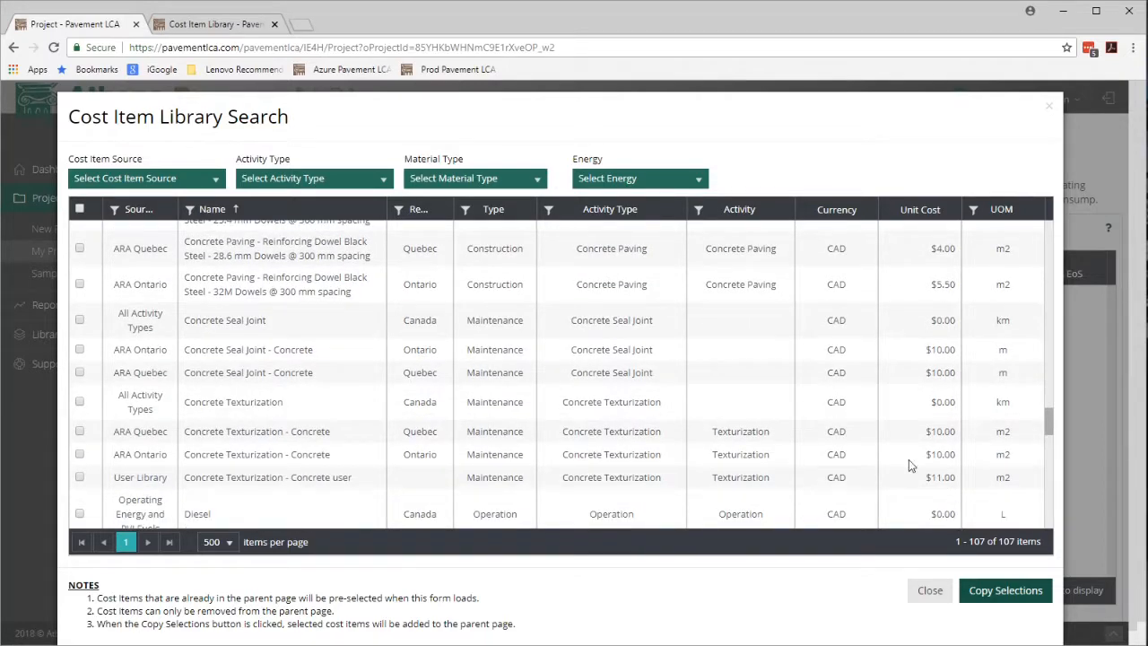
left_click(312, 513)
Select the ARA Ontario Concrete Full Depth Repair - Concrete item and copy the selections into the project.
scroll(1048, 413, "up", 3)
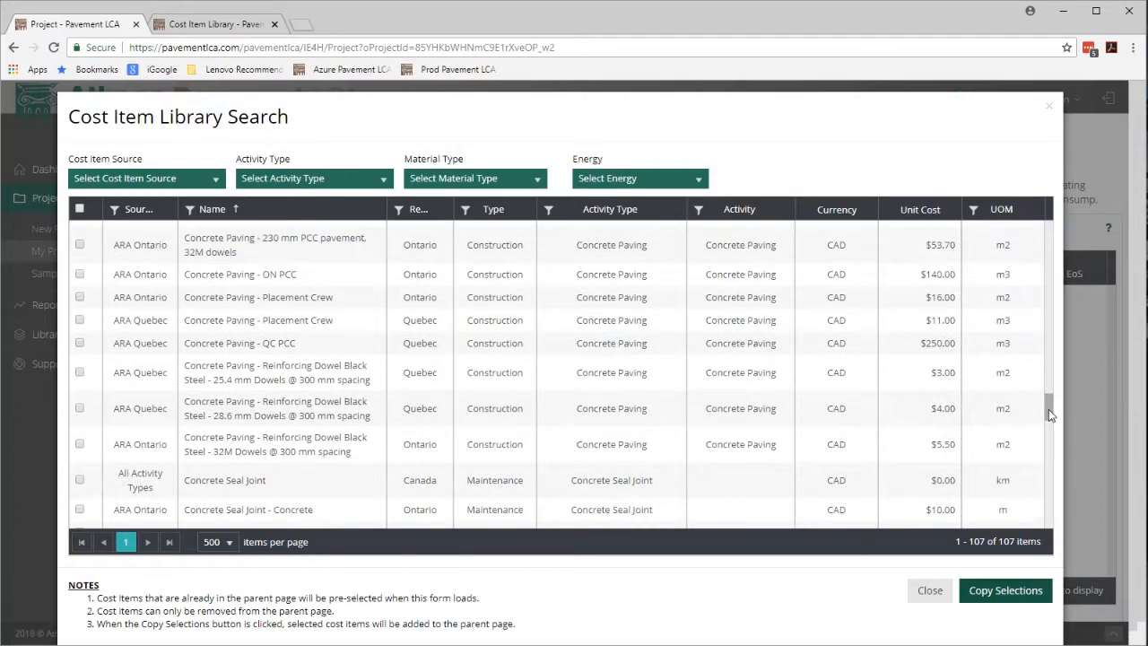
left_click_drag(1047, 408, 1049, 366)
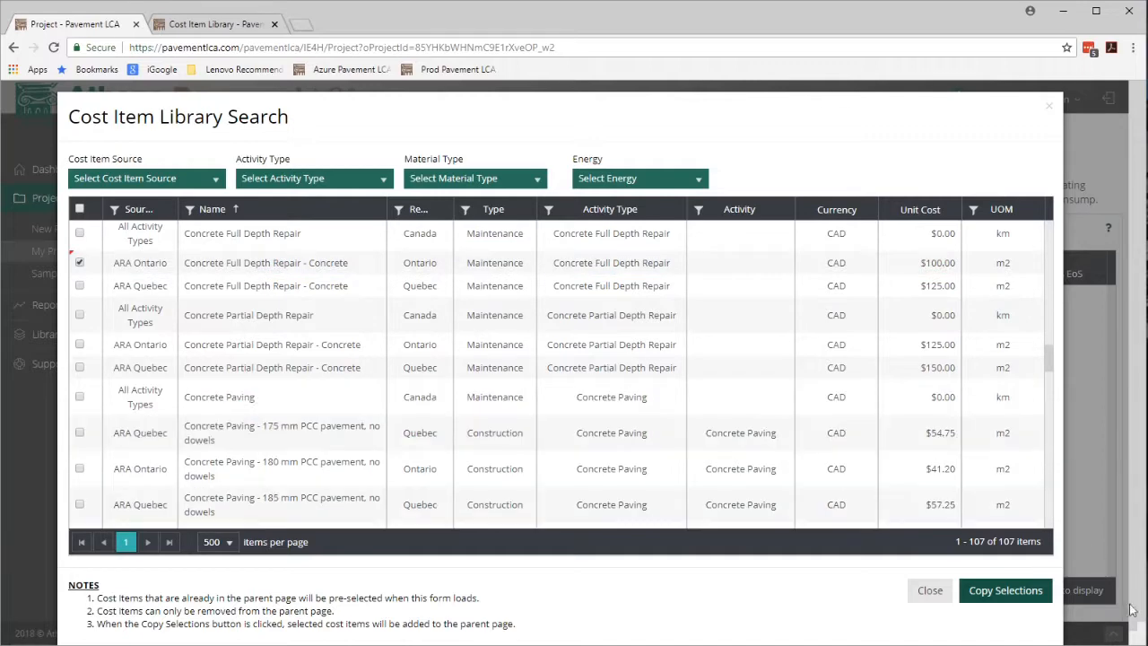
left_click(1004, 590)
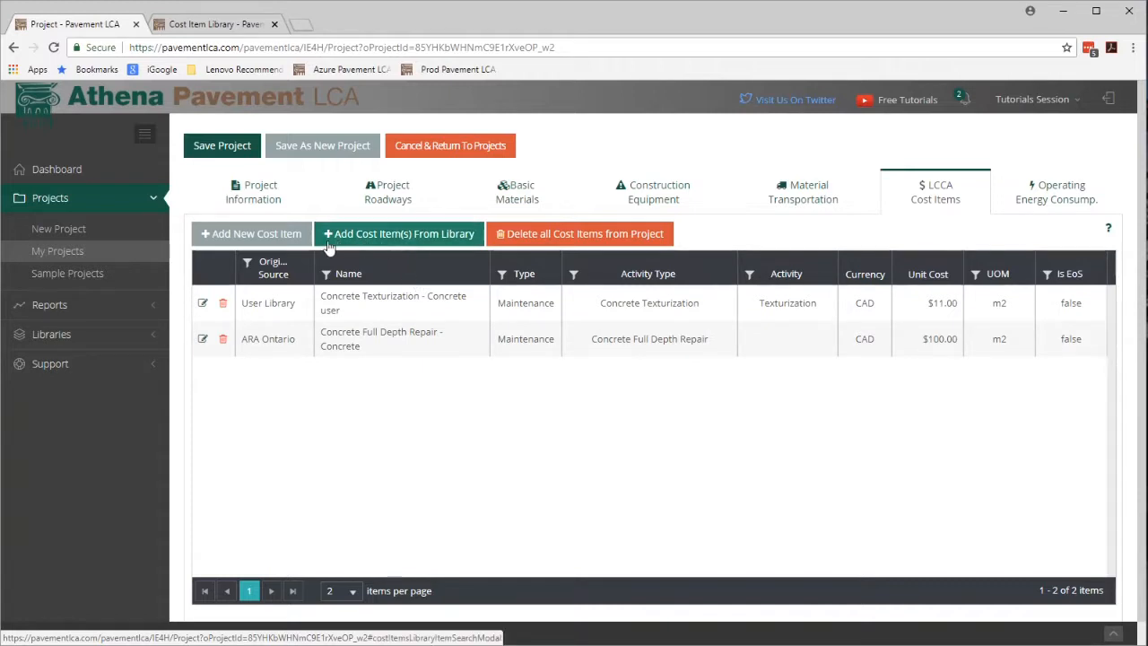
Add a new project cost item named Initial Construction.
left_click(274, 235)
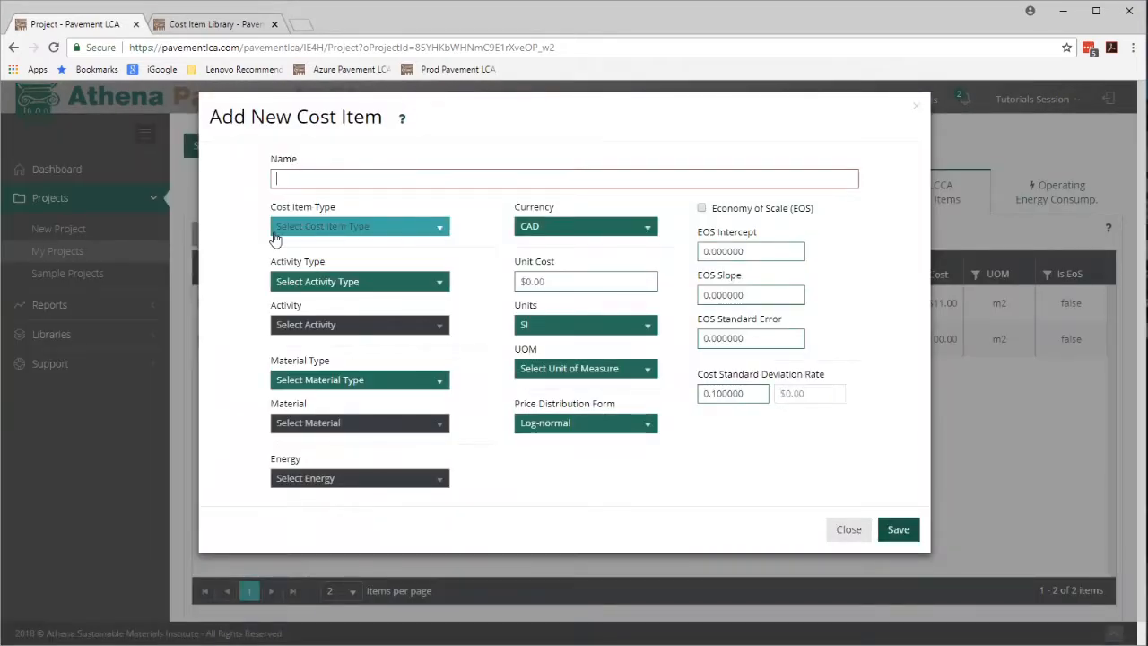
type("Initial Constru")
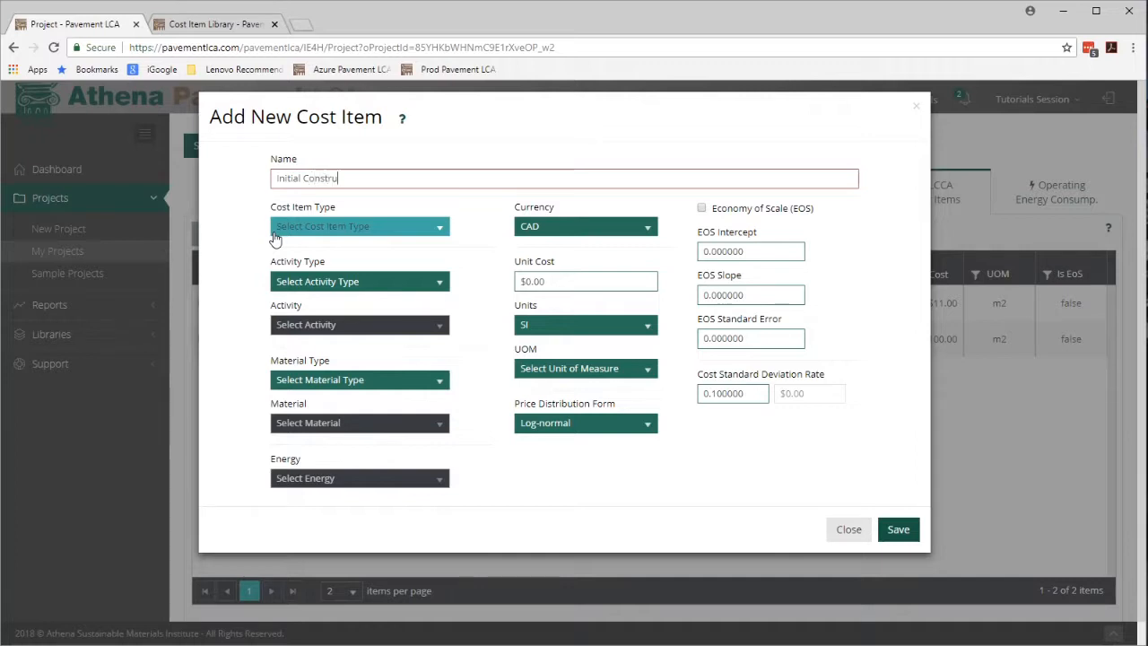
type("ction")
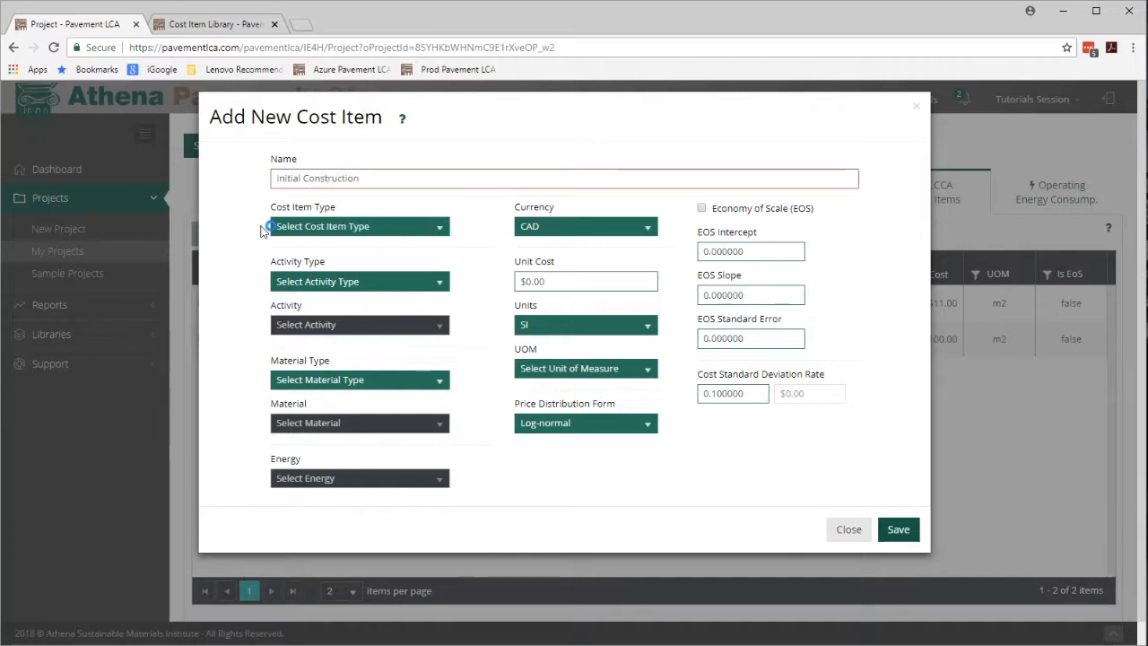
Set the cost item type to Construction, and both the activity type and activity to Initial Construction.
left_click(436, 229)
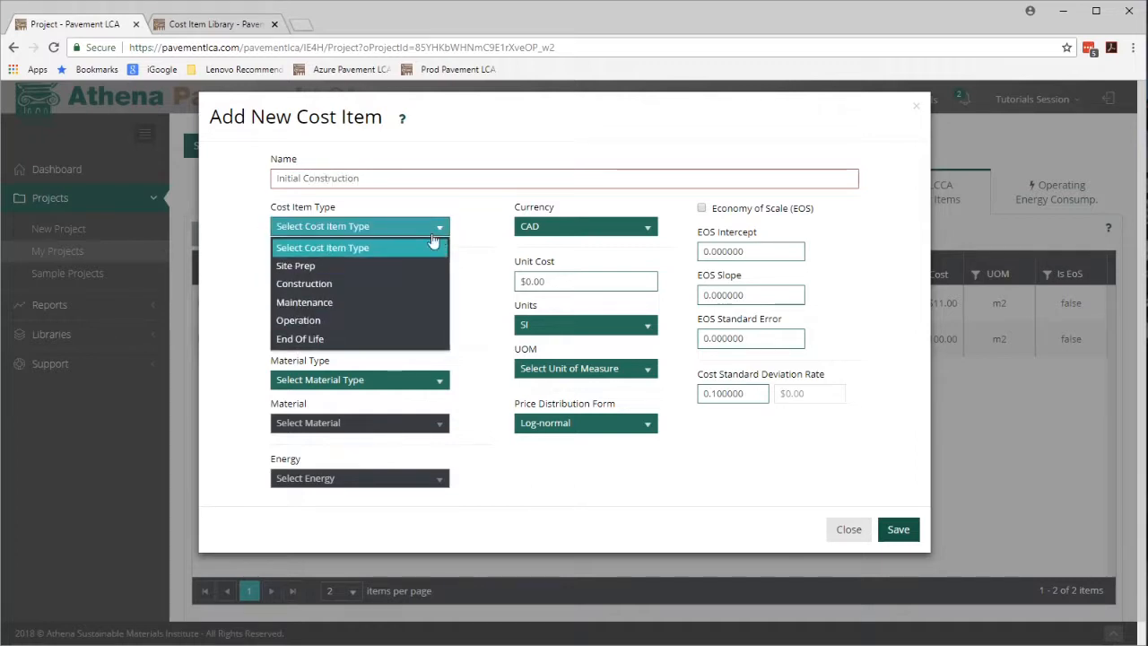
left_click(395, 284)
left_click(434, 283)
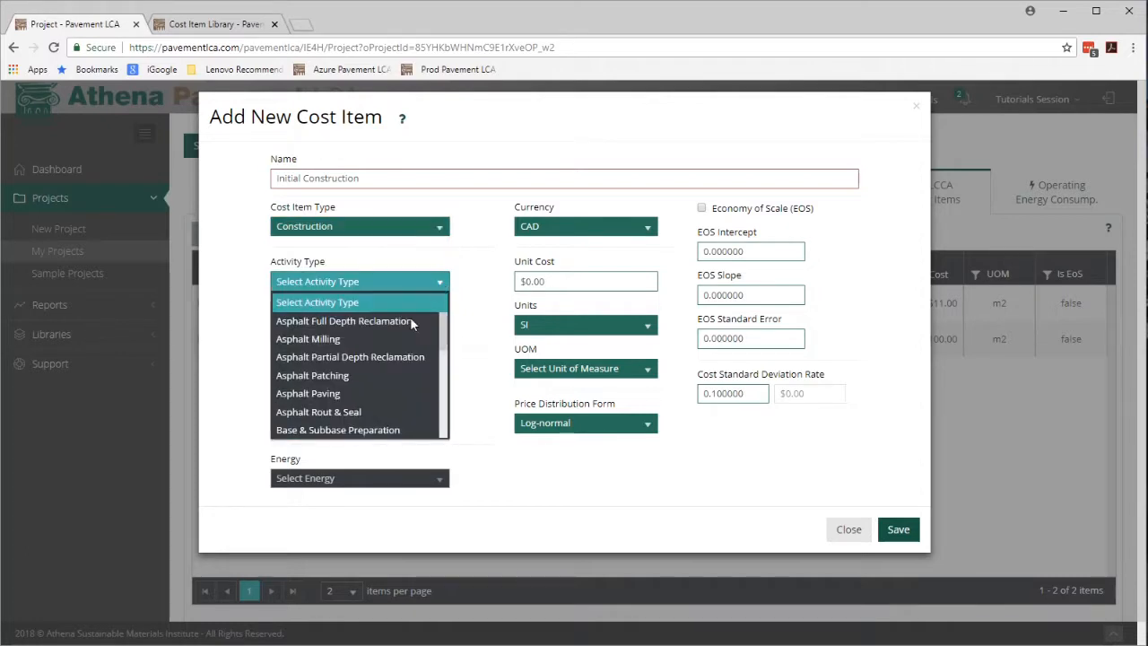
left_click(441, 408)
left_click(441, 409)
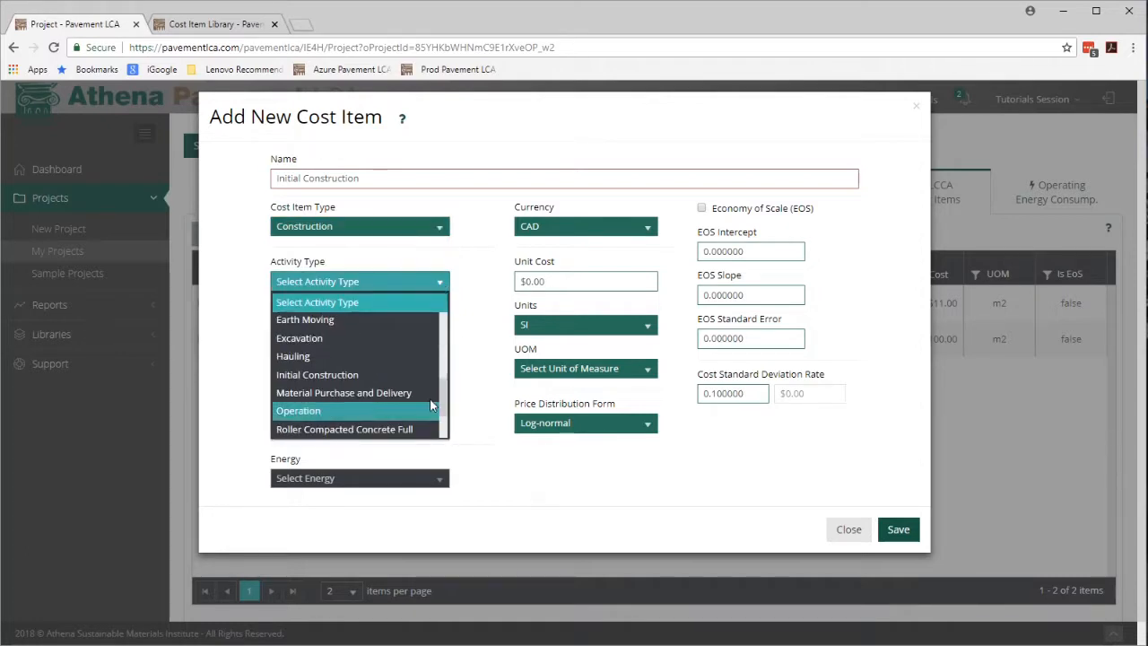
left_click(351, 376)
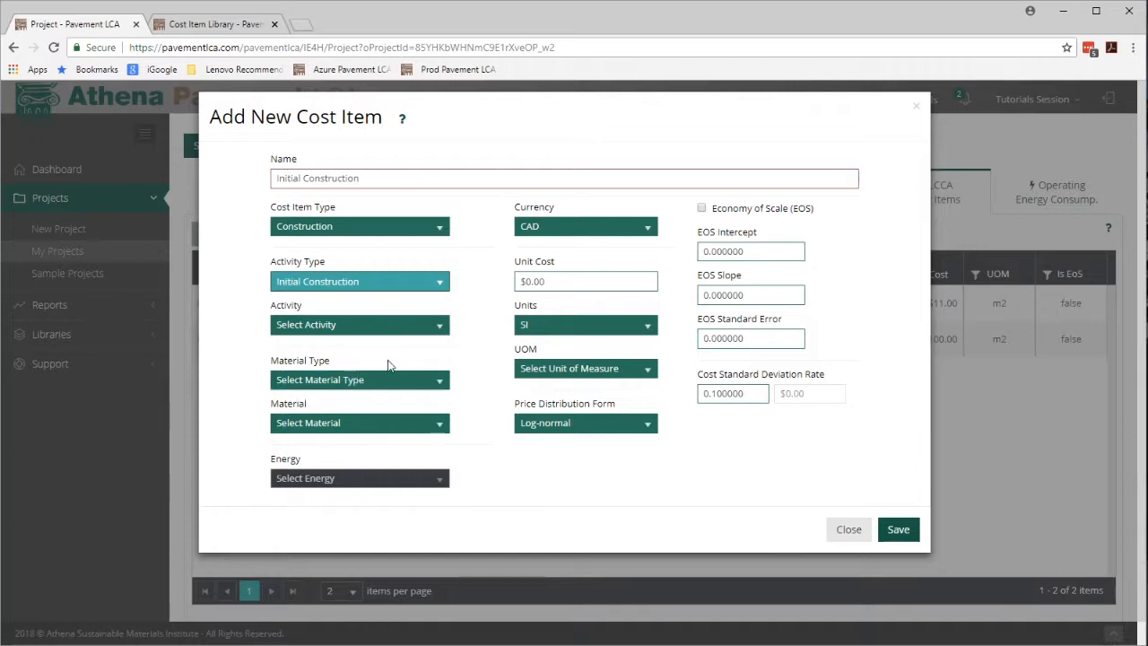
left_click(440, 329)
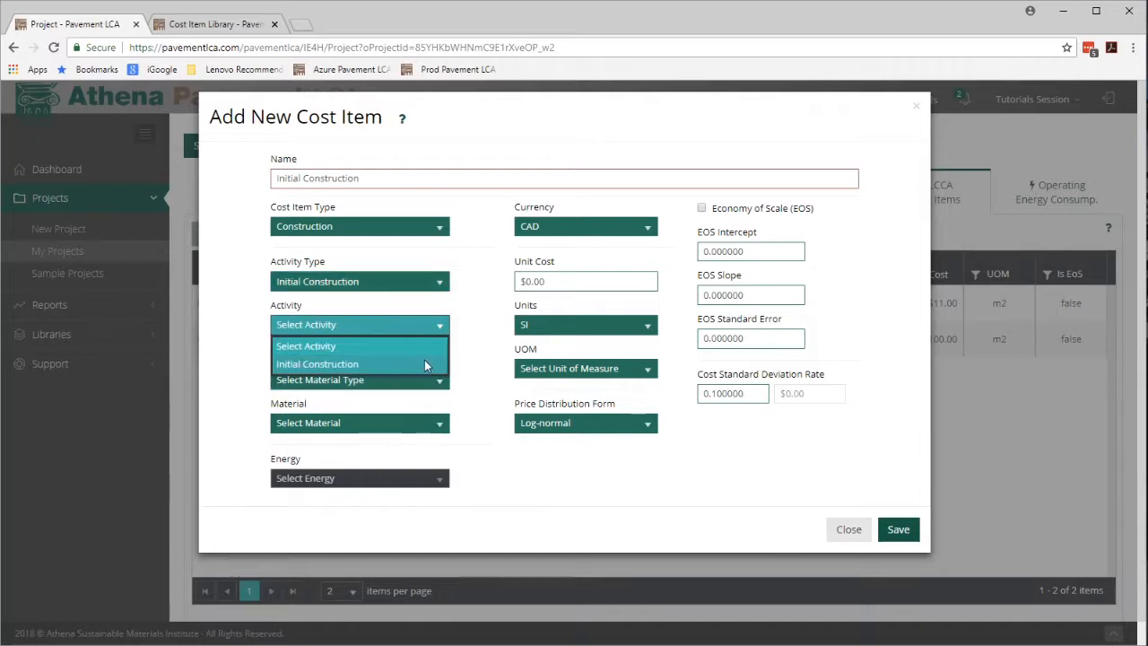
left_click(424, 363)
Set the unit cost to 600 and the unit of measure to m, then save the cost item.
left_click(568, 281)
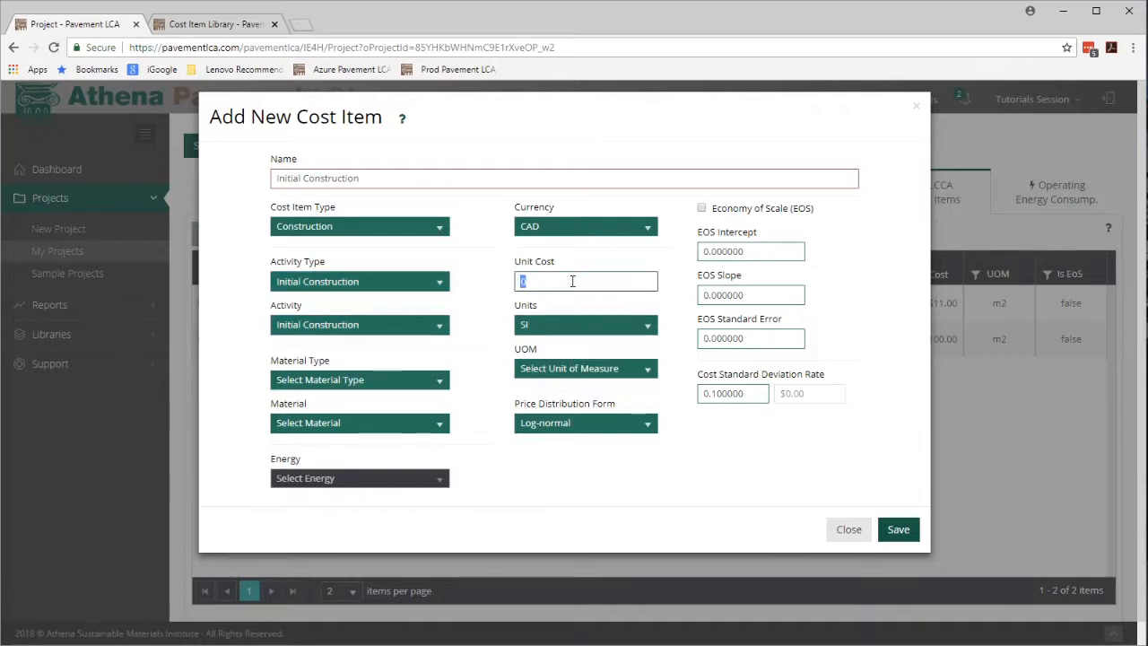
type("600")
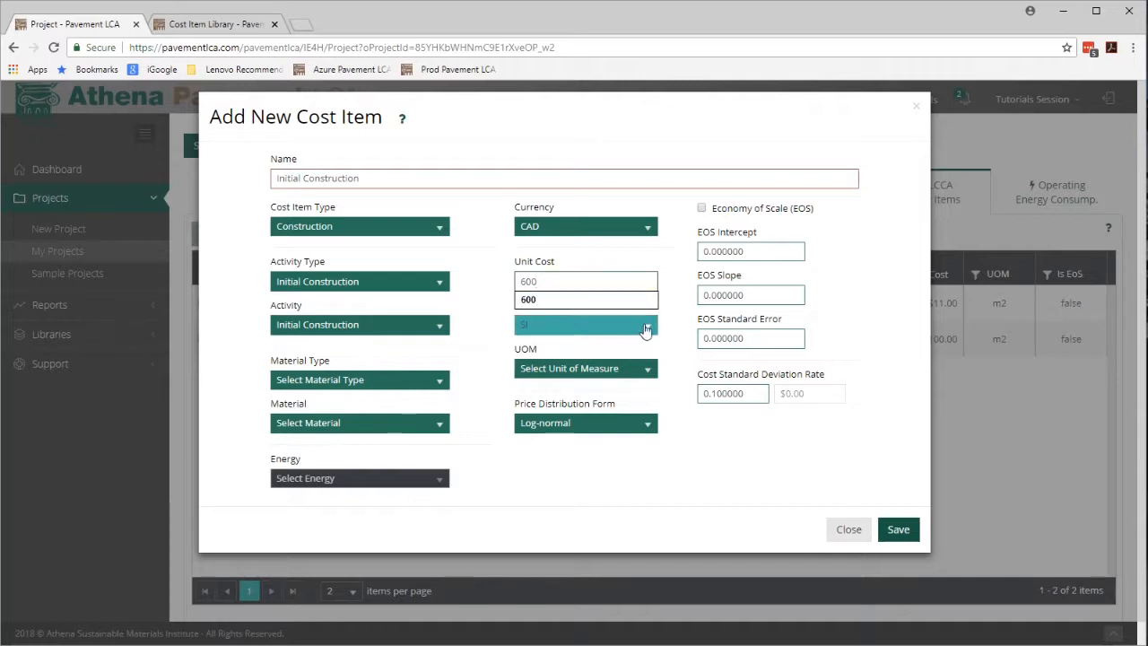
left_click(652, 373)
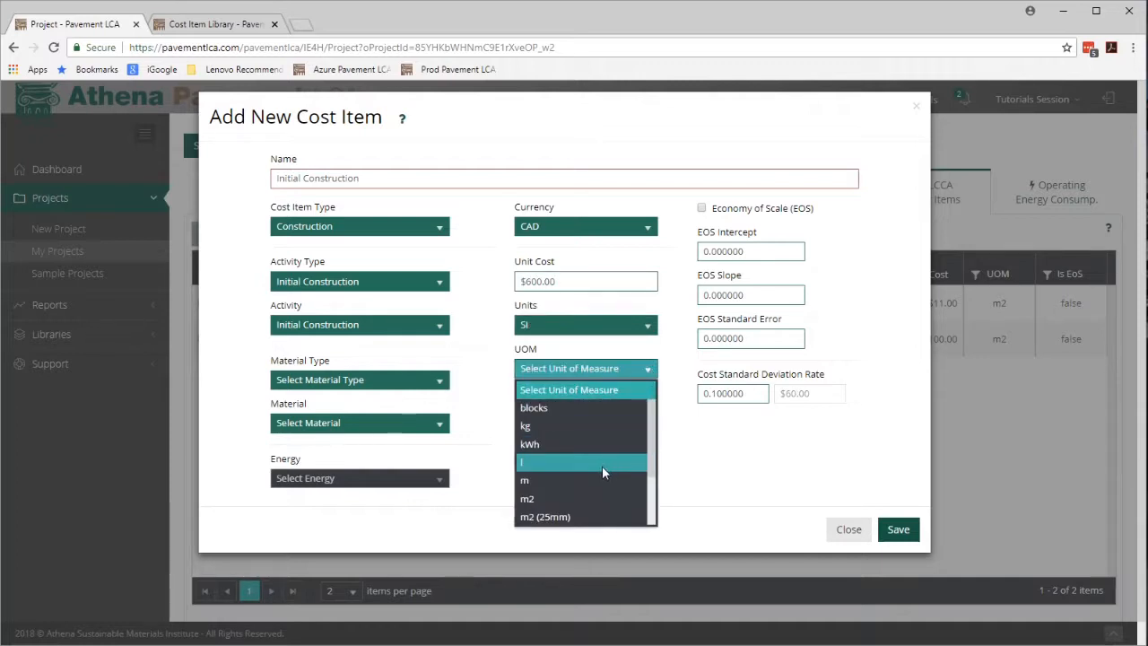
left_click(601, 481)
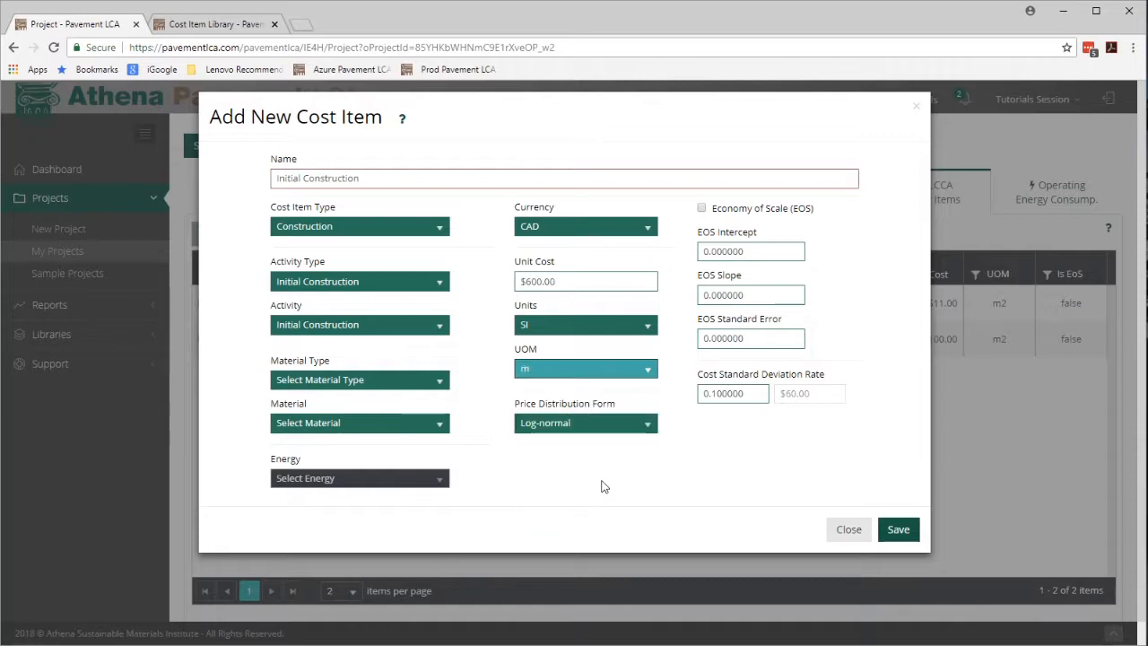
left_click(900, 530)
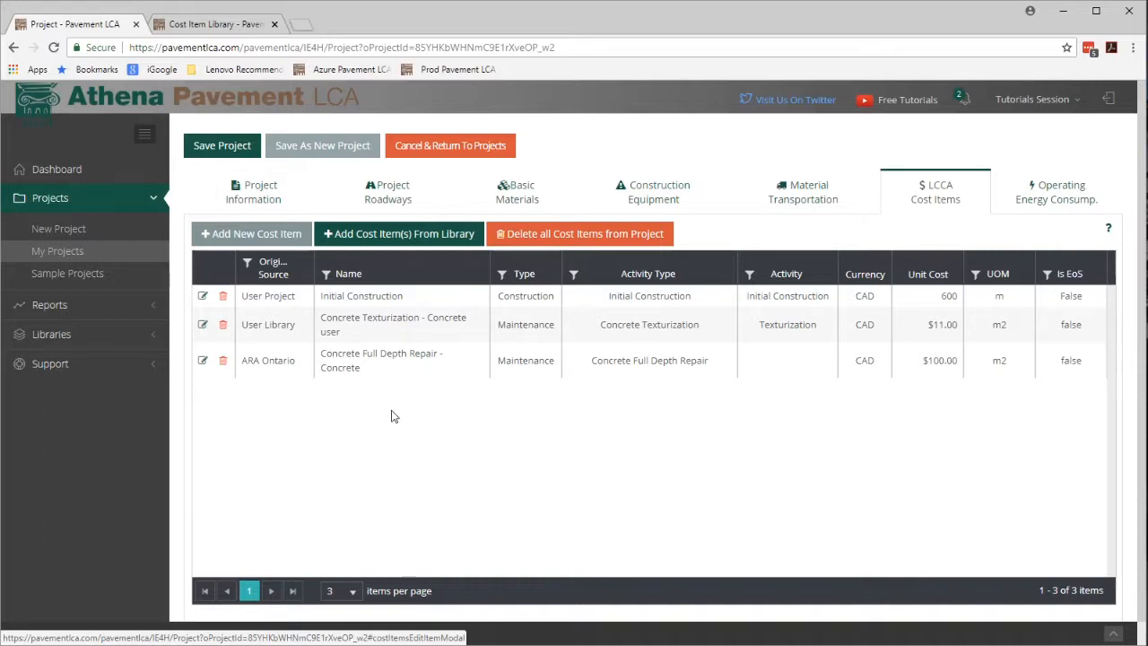
Save the project with its three LCCA cost items.
left_click(401, 334)
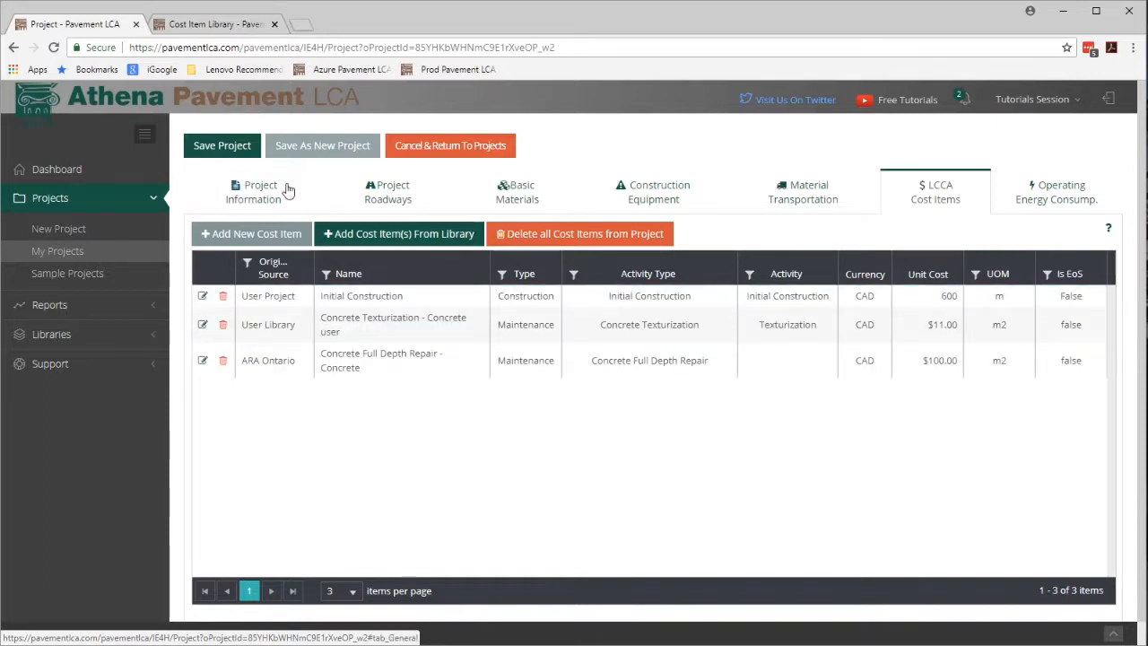
left_click(229, 149)
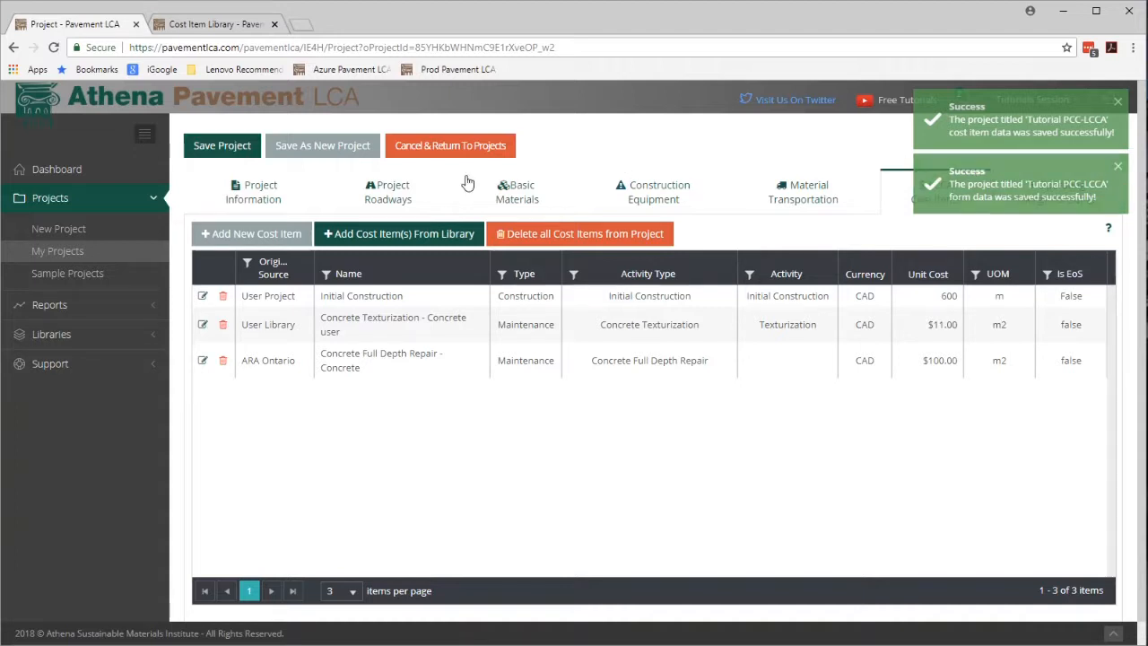
Open the PCC Roadway (copy 01) and assign the Initial Construction project cost item as its unit cost.
left_click(380, 197)
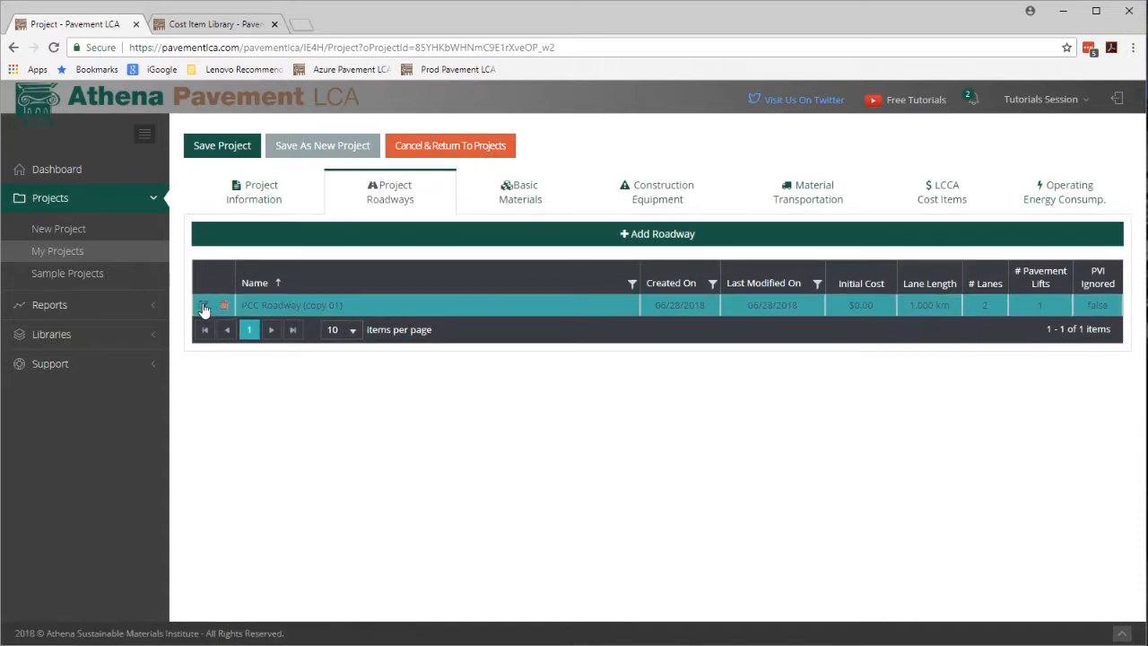
left_click(204, 306)
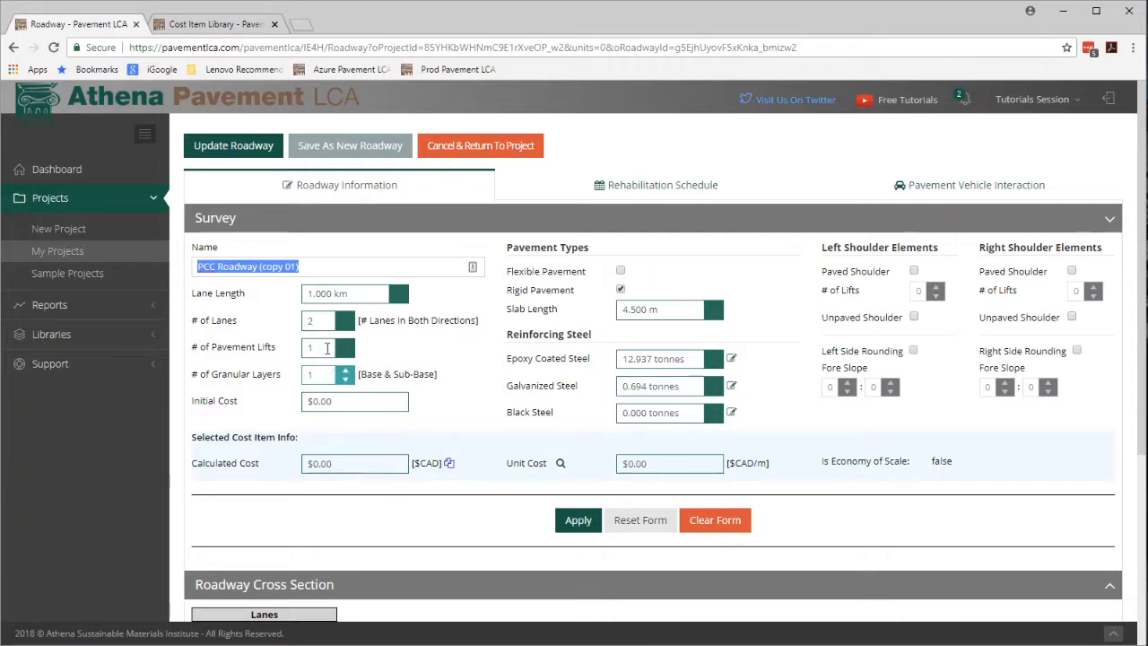
left_click(371, 436)
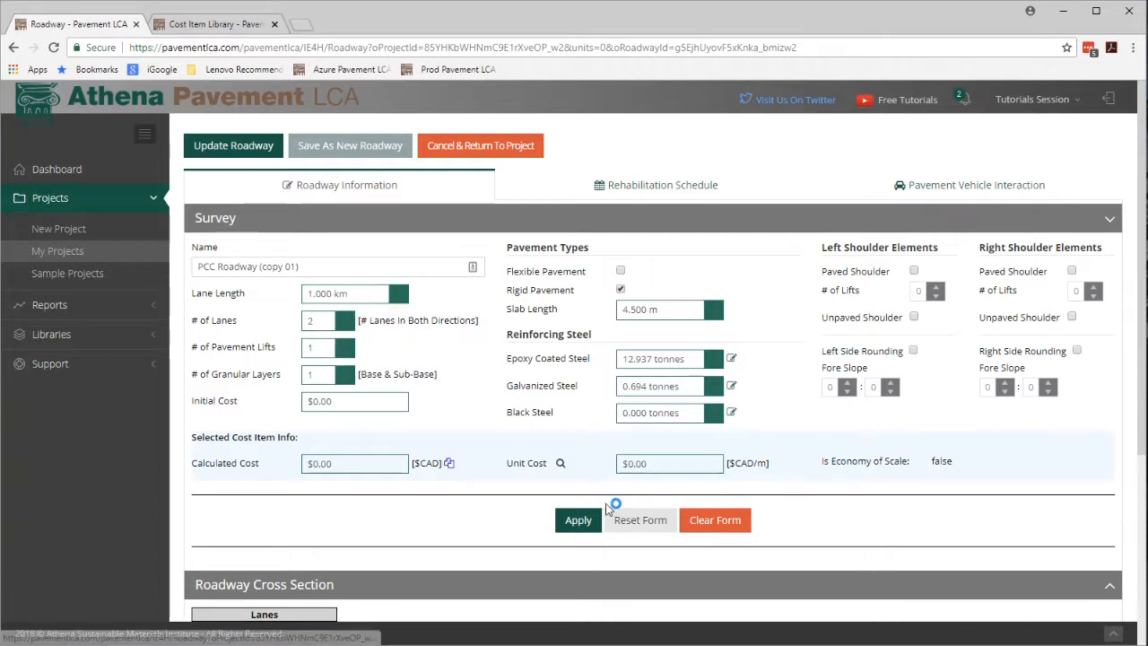
left_click(559, 464)
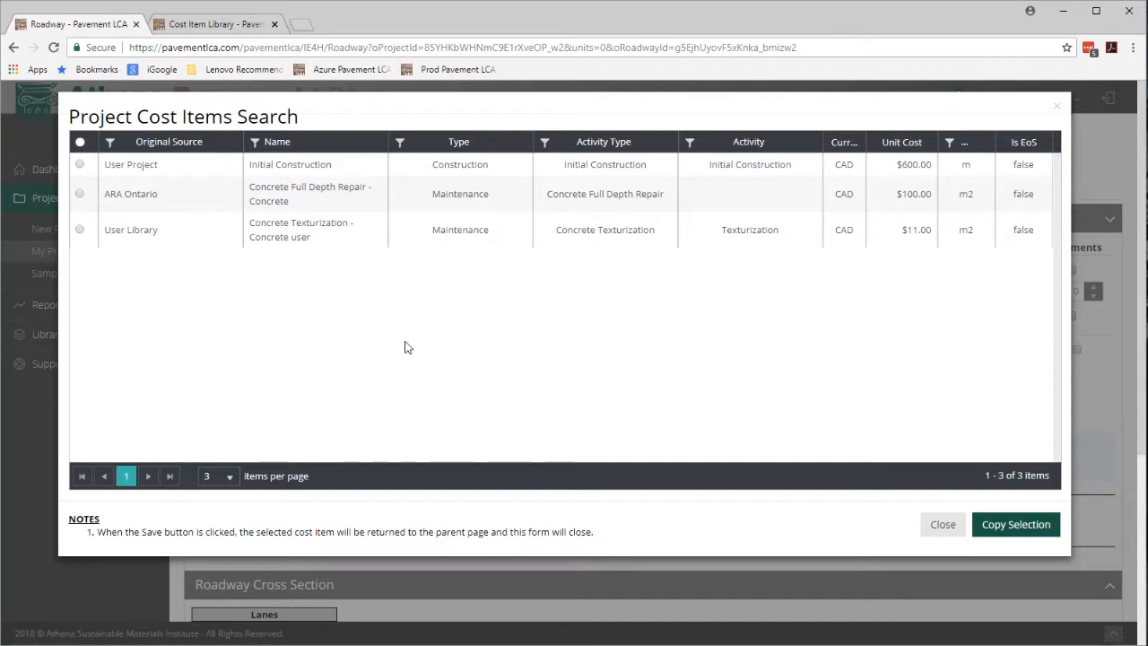
left_click(183, 173)
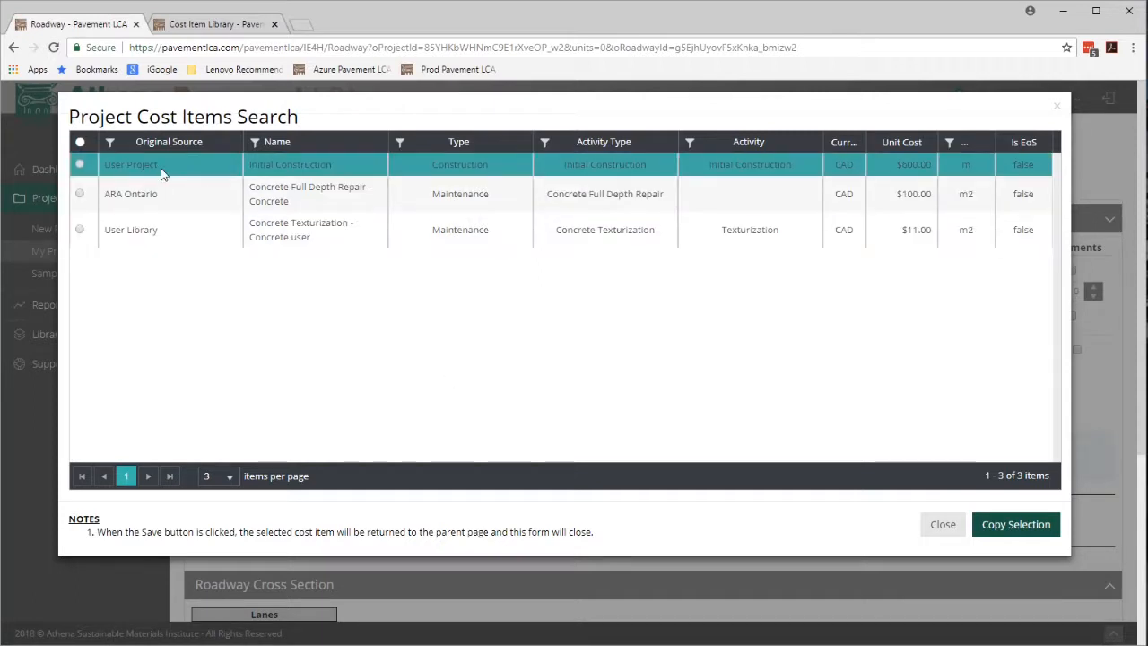
left_click(162, 174)
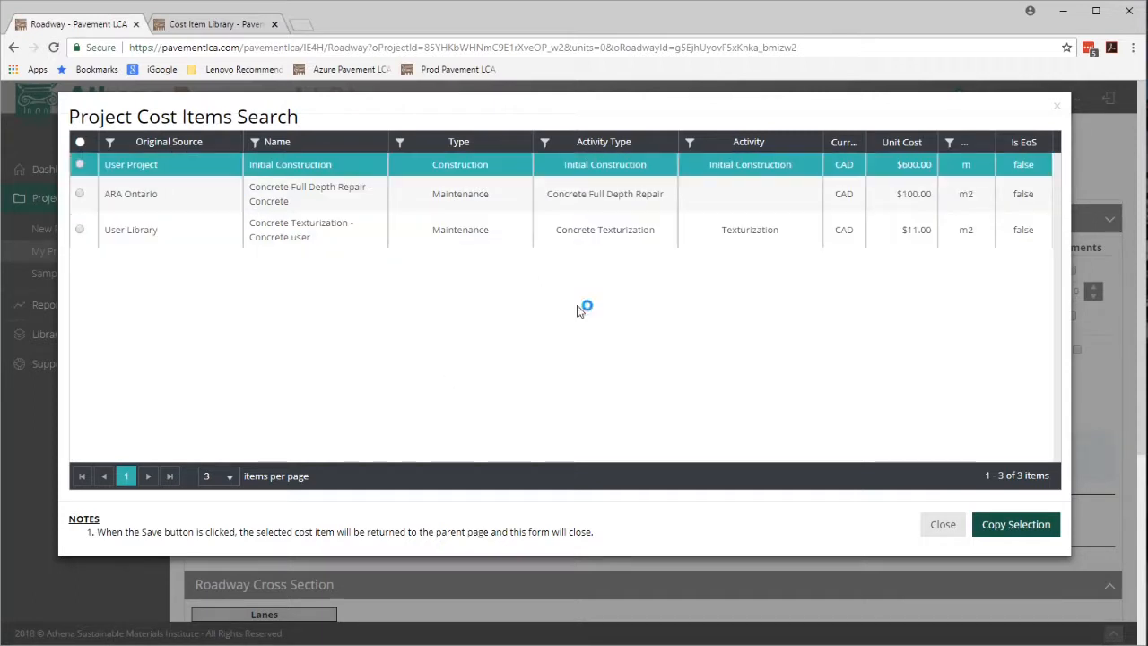
left_click(994, 522)
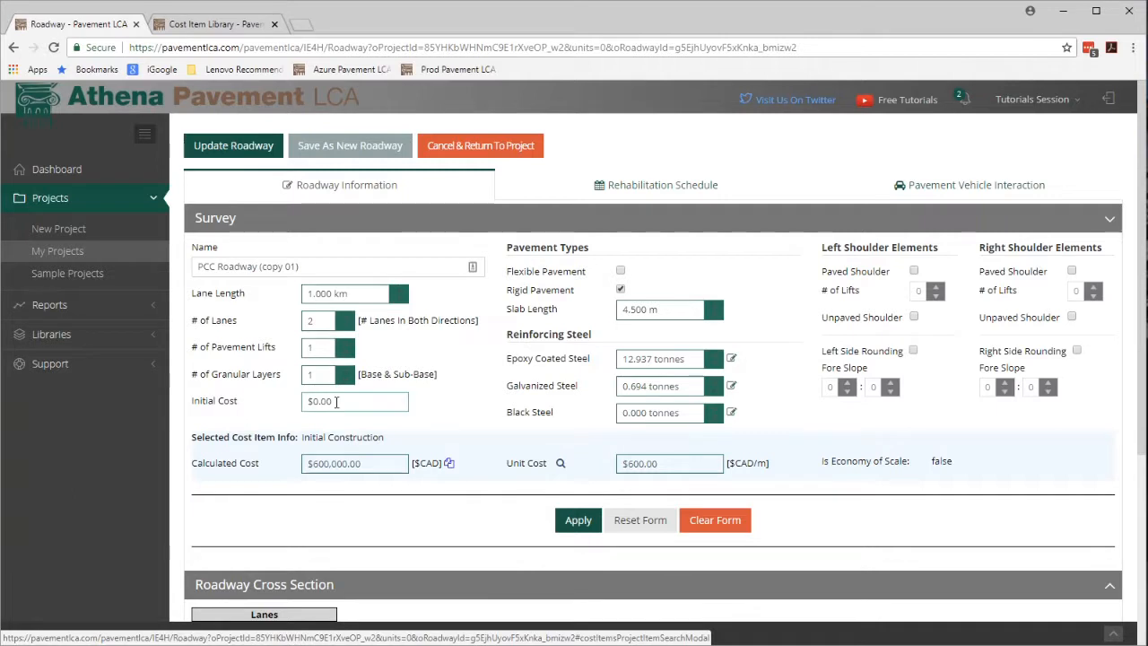
Set the roadway's initial cost to $610,000.00 and update the roadway.
left_click(449, 464)
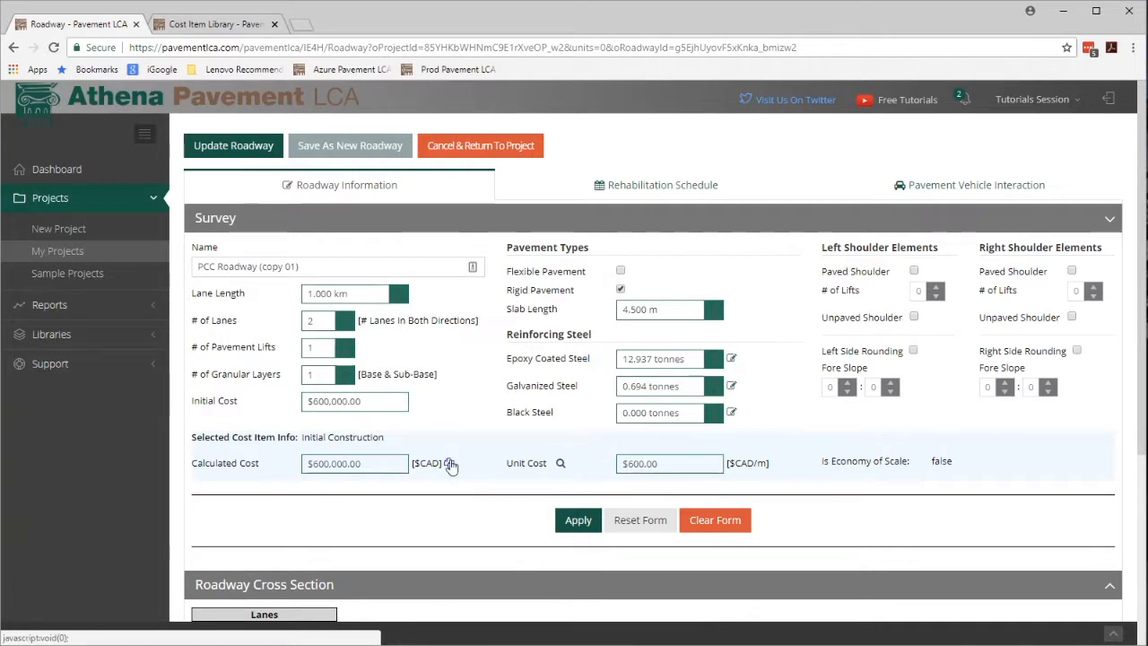
left_click(371, 401)
double_click(371, 400)
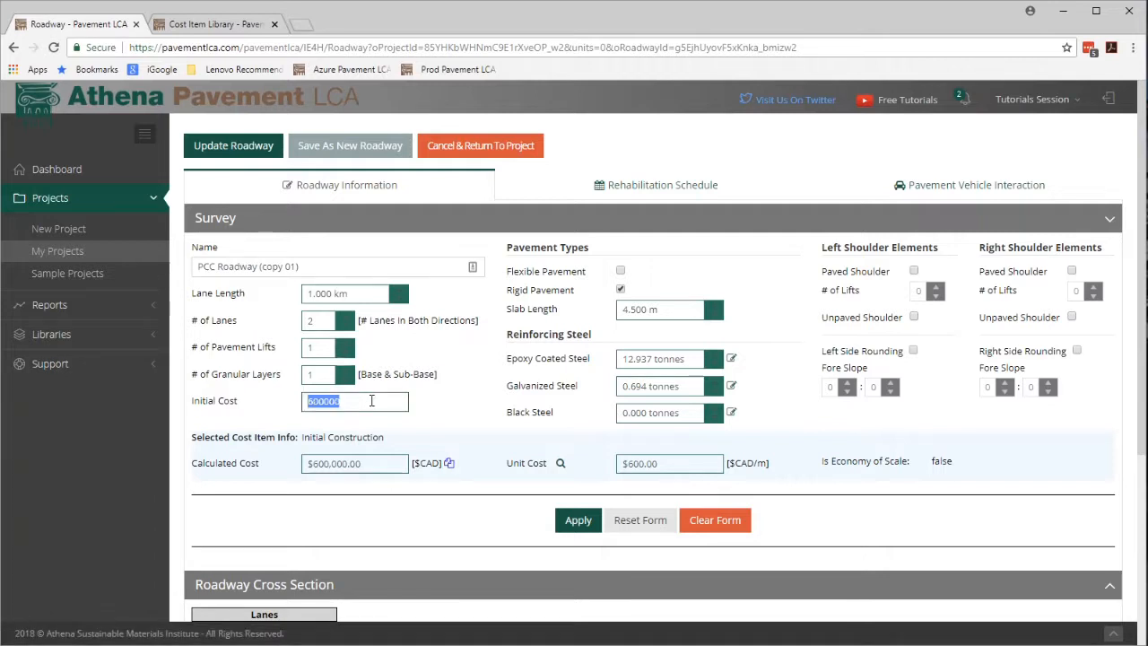
type("6")
left_click(355, 432)
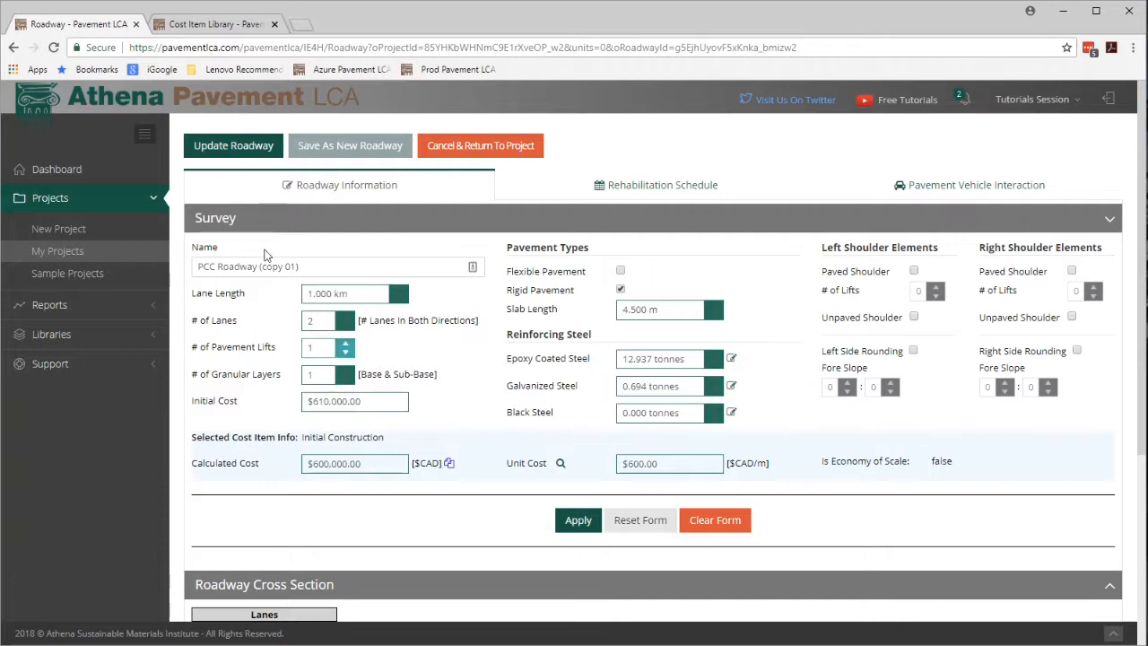
left_click(218, 151)
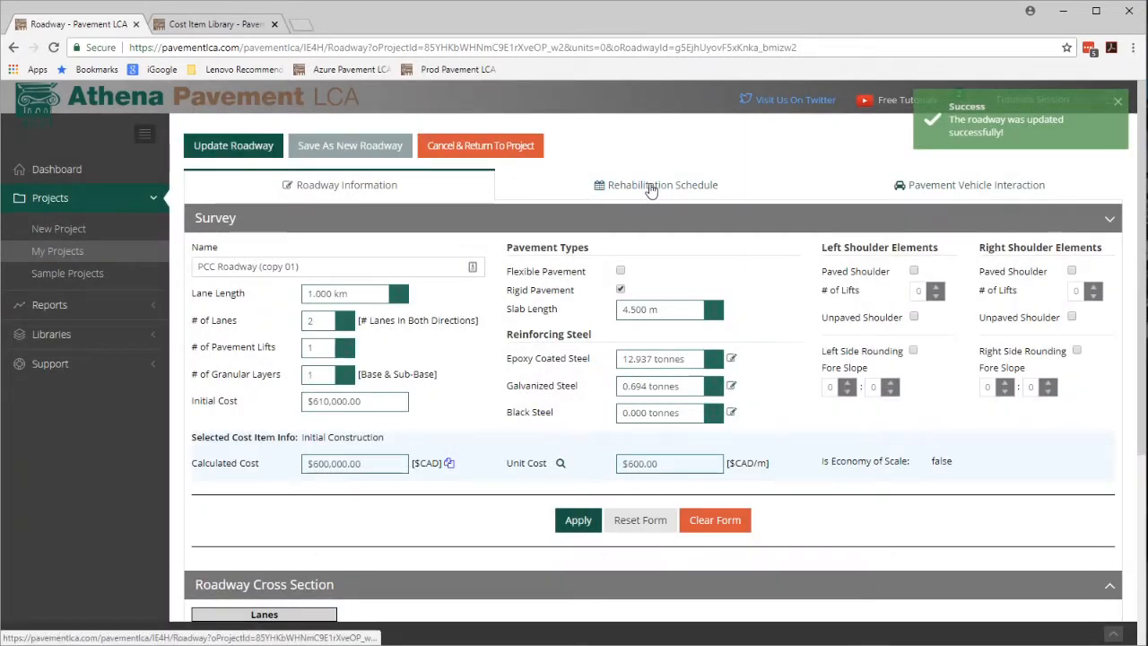
Open the year-25 Concrete Full Depth Repair rehabilitation activity and assign it the Concrete Full Depth Repair - Concrete cost item.
left_click(652, 186)
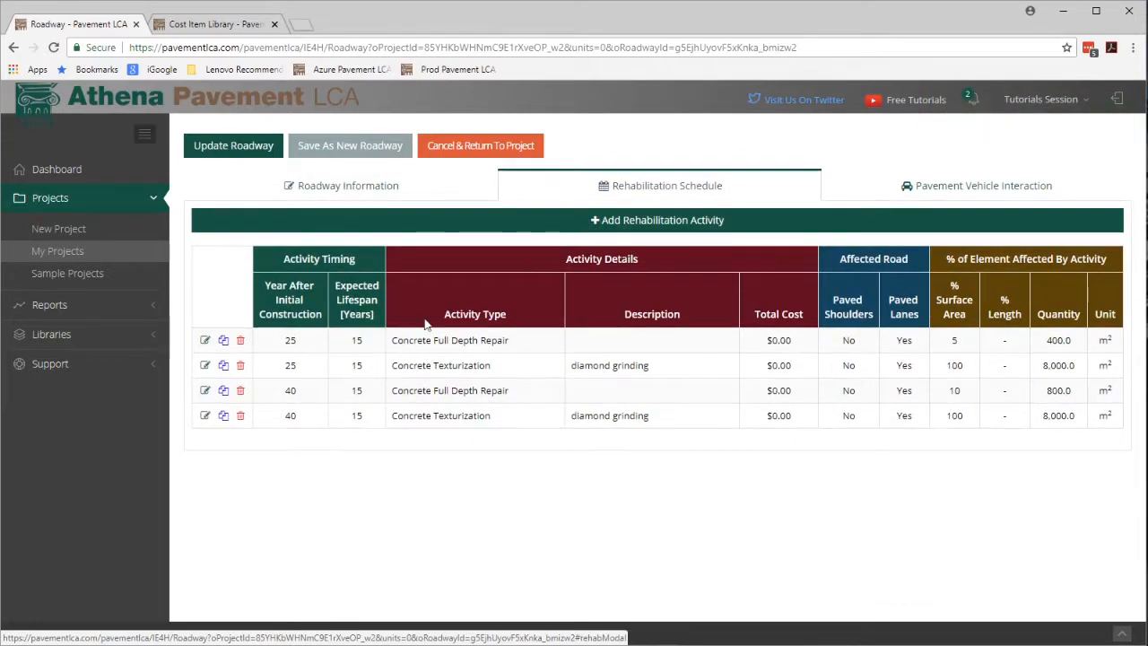
left_click(204, 341)
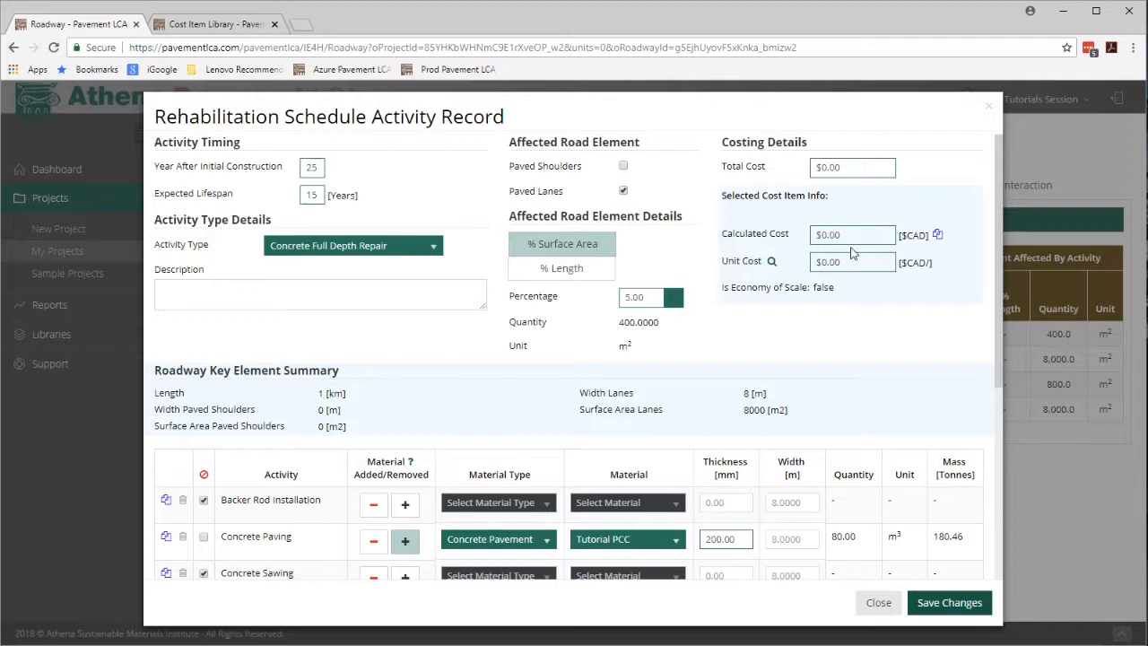
left_click(771, 262)
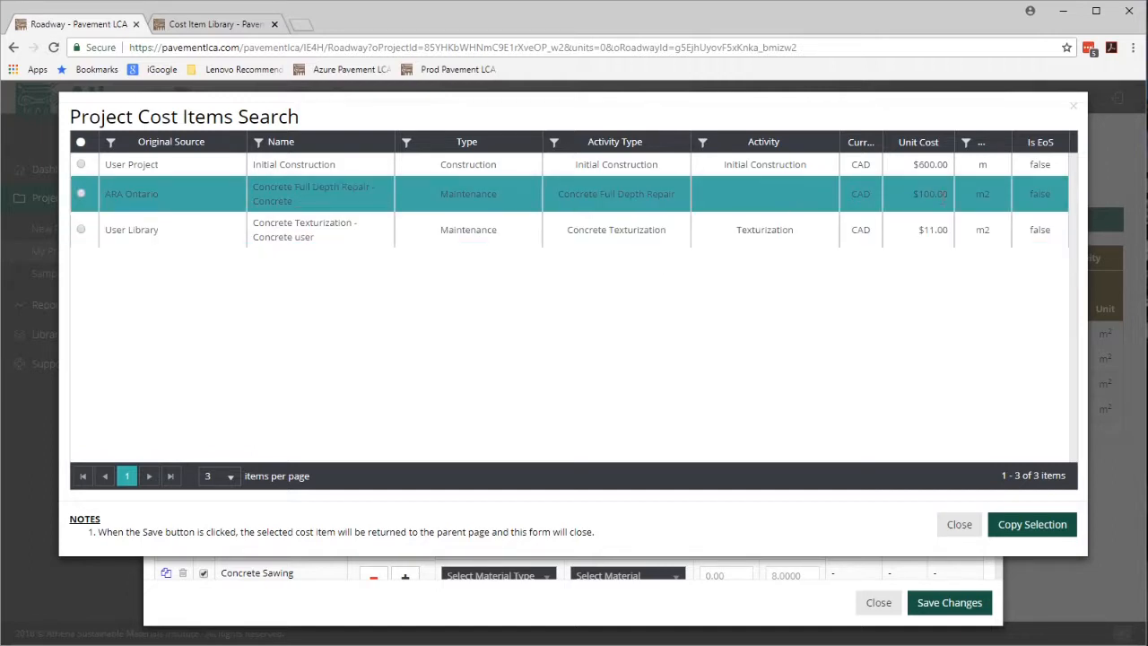
left_click(81, 193)
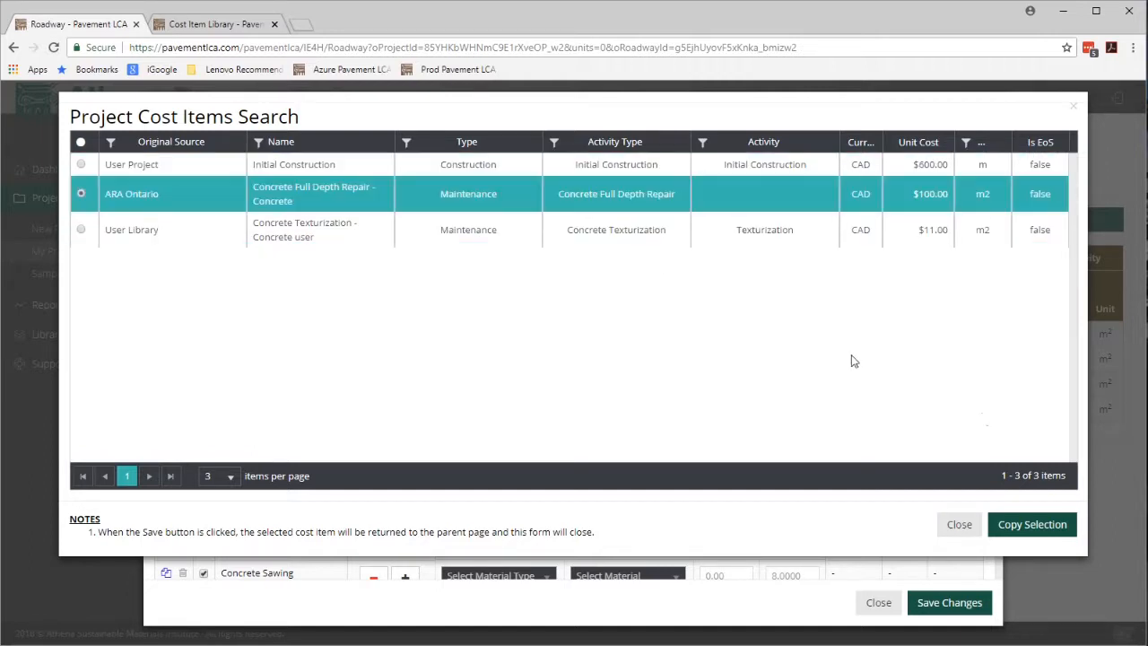
left_click(1018, 518)
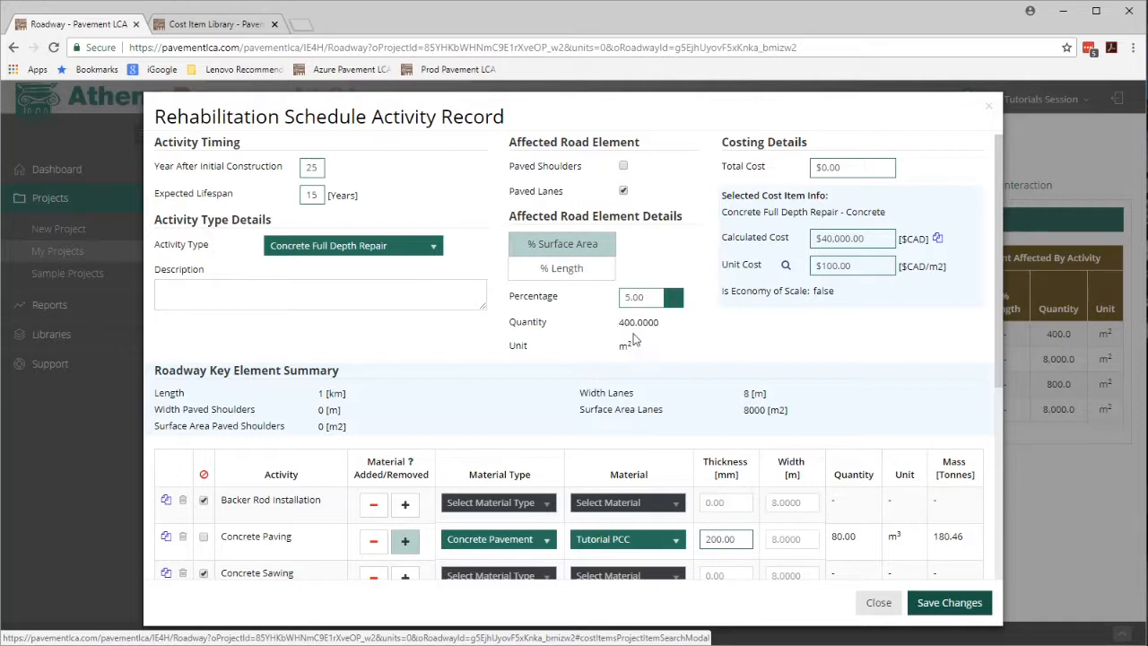
Copy the calculated cost into the activity's total cost and save the changes.
left_click(646, 296)
left_click(937, 240)
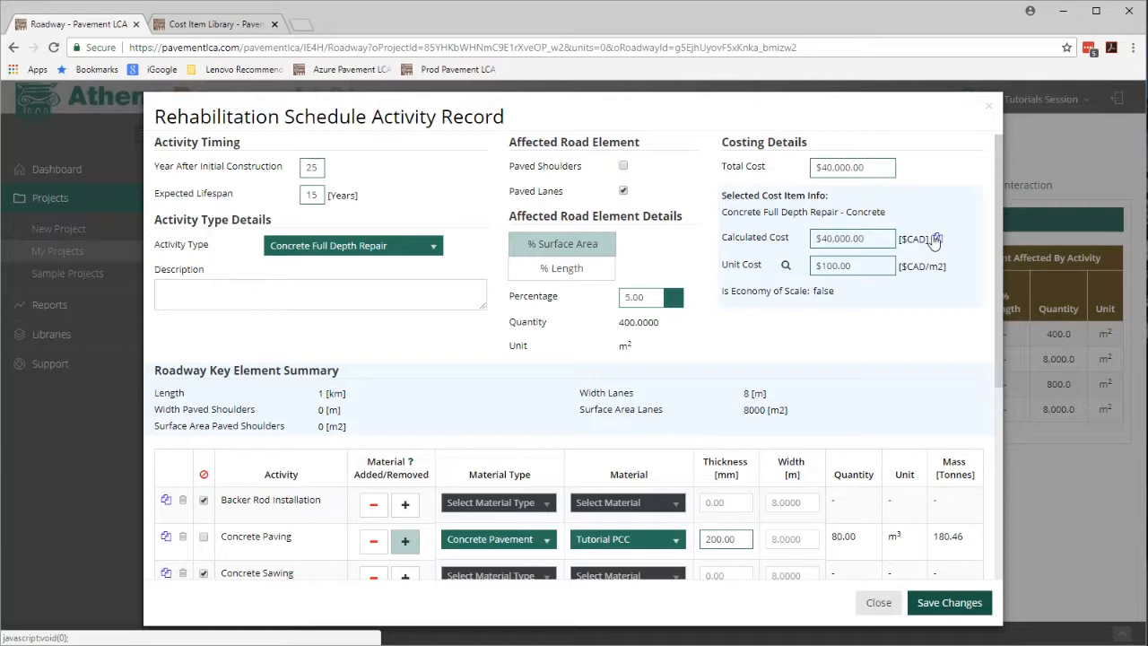
left_click(948, 602)
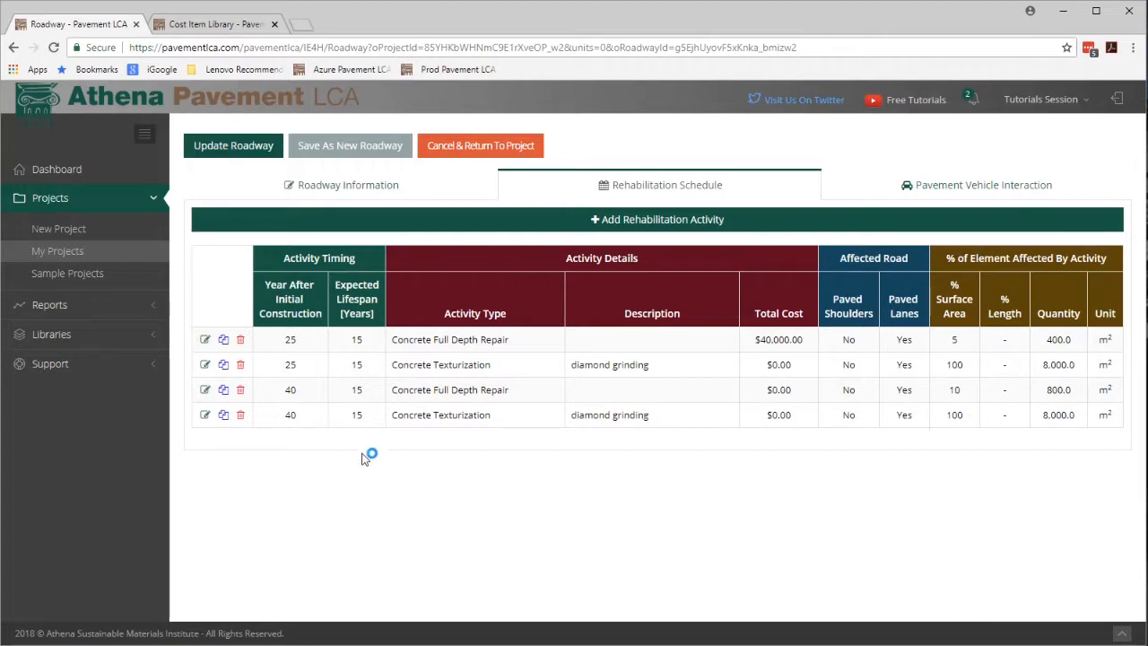
Fill in the total cost of the year-40 Concrete Full Depth Repair activity from its cost item and save the changes.
left_click(206, 391)
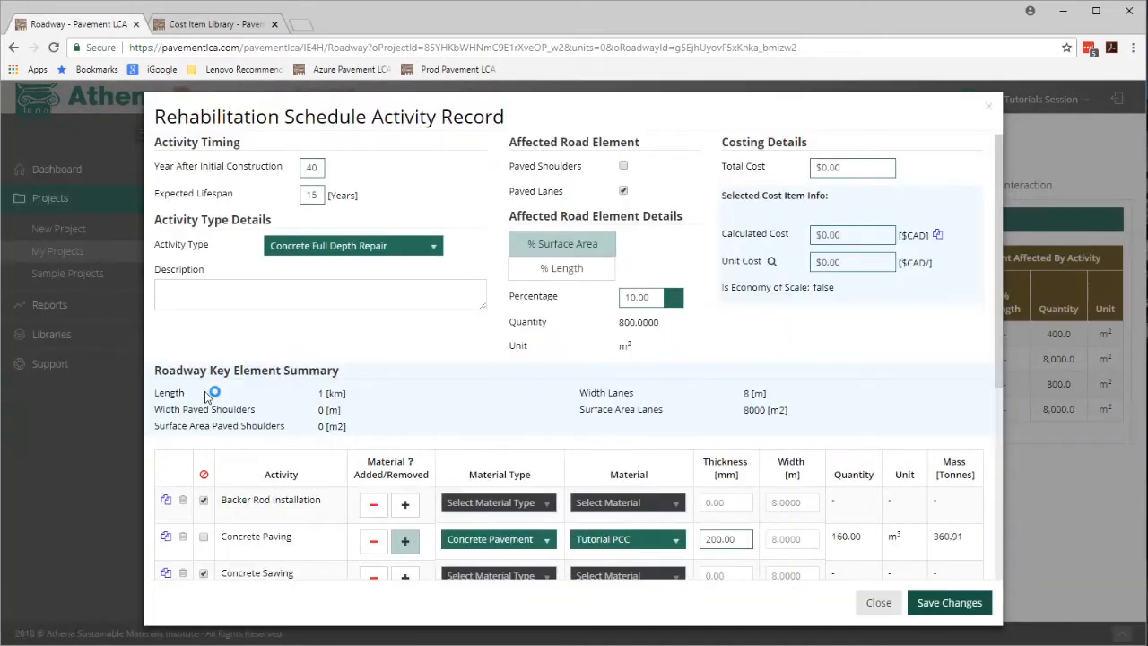
left_click(834, 170)
left_click(826, 350)
left_click(946, 601)
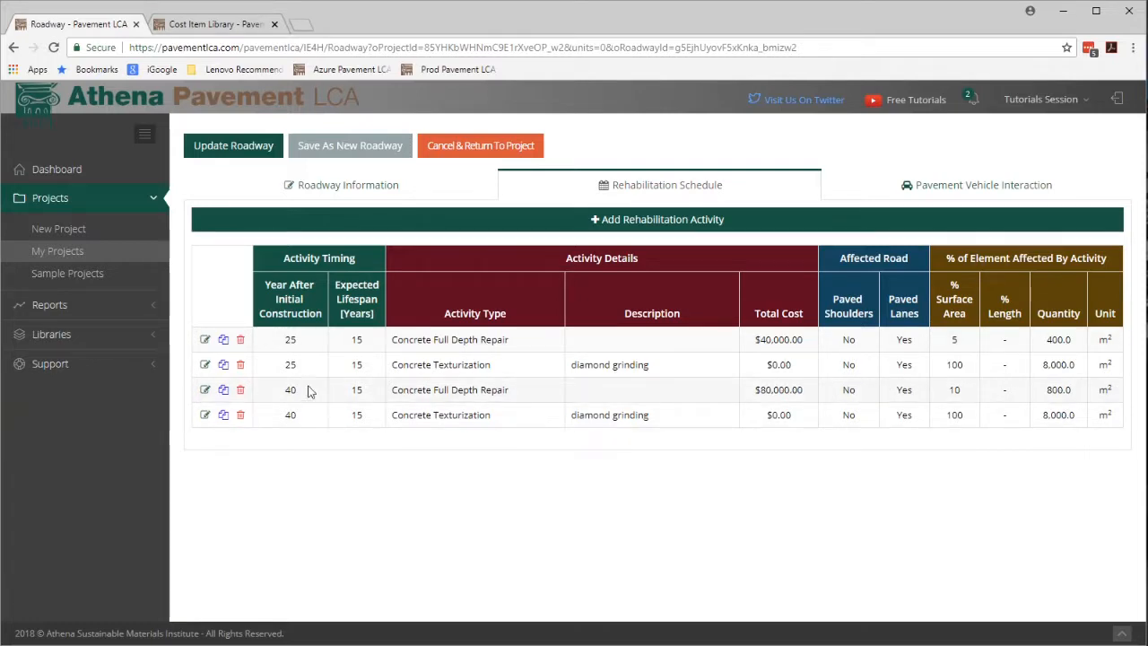
Open the year-25 Concrete Texturization activity and assign it the Concrete Texturization - Concrete user cost item.
left_click(204, 365)
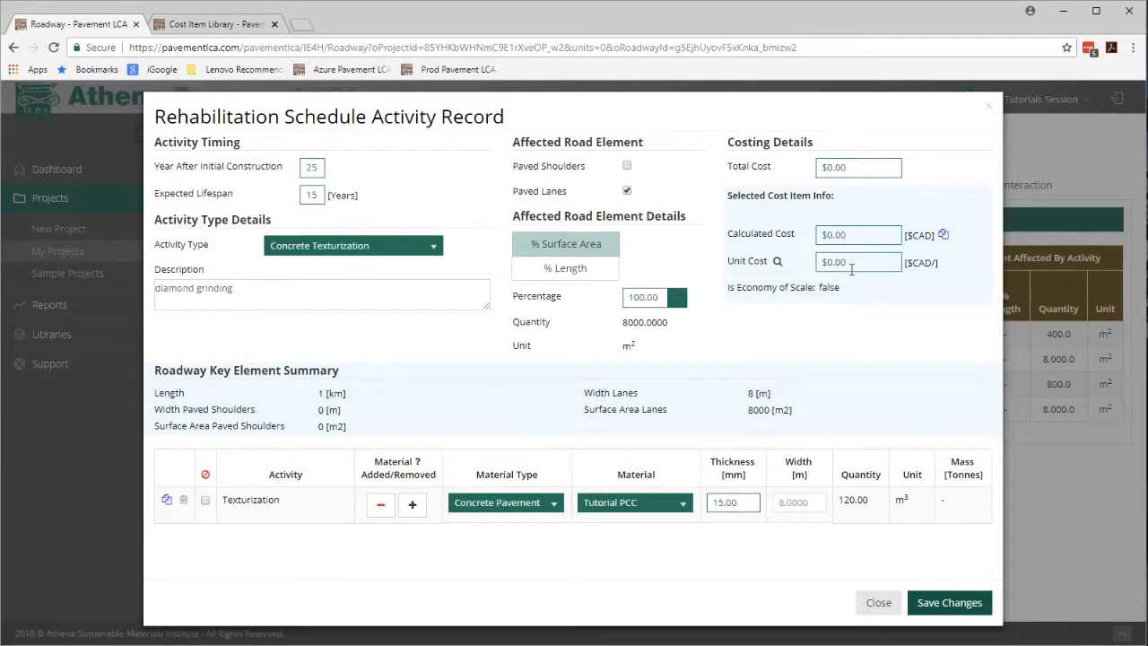
left_click(777, 261)
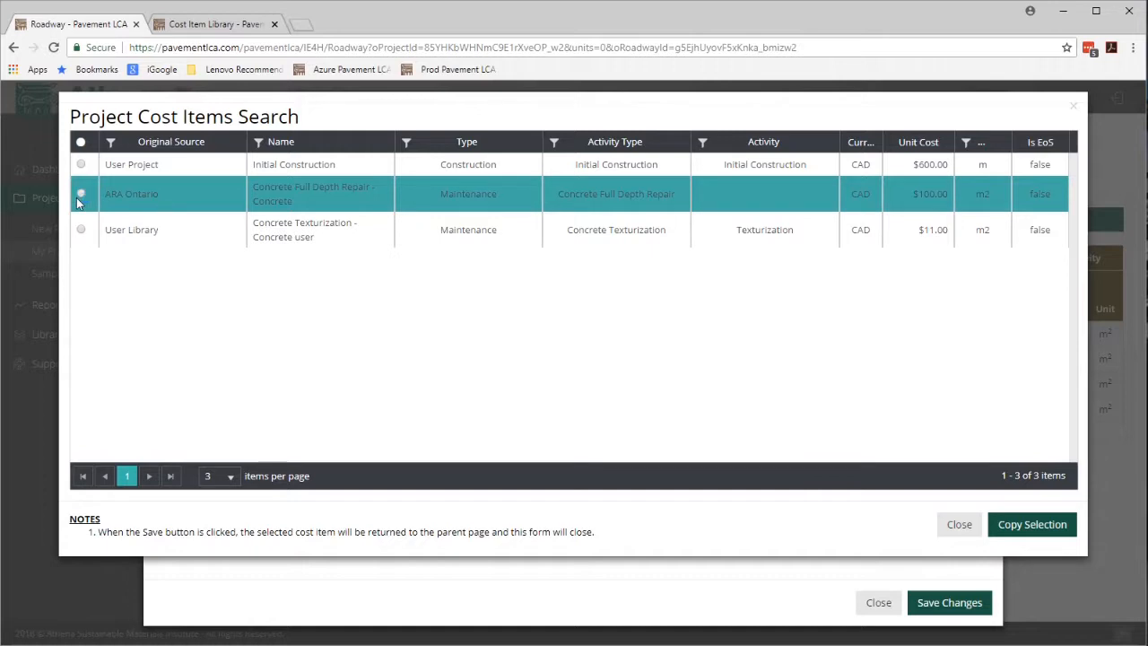
left_click(80, 229)
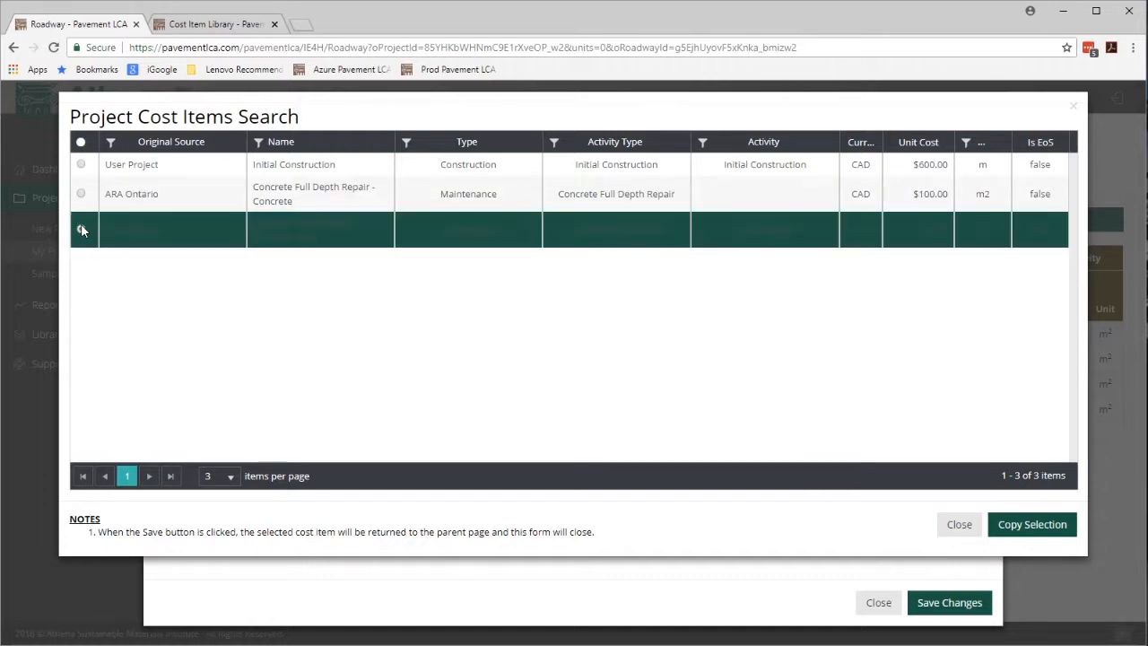
left_click(1014, 520)
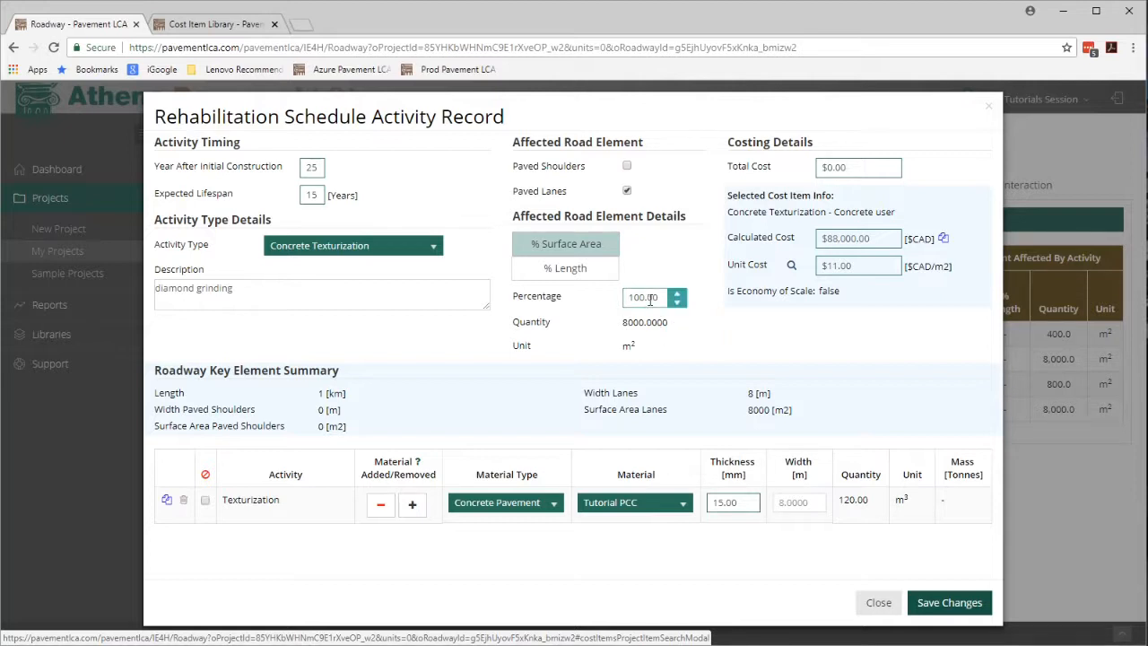
Copy the calculated cost into the texturization activity's total cost and save the changes.
left_click(943, 240)
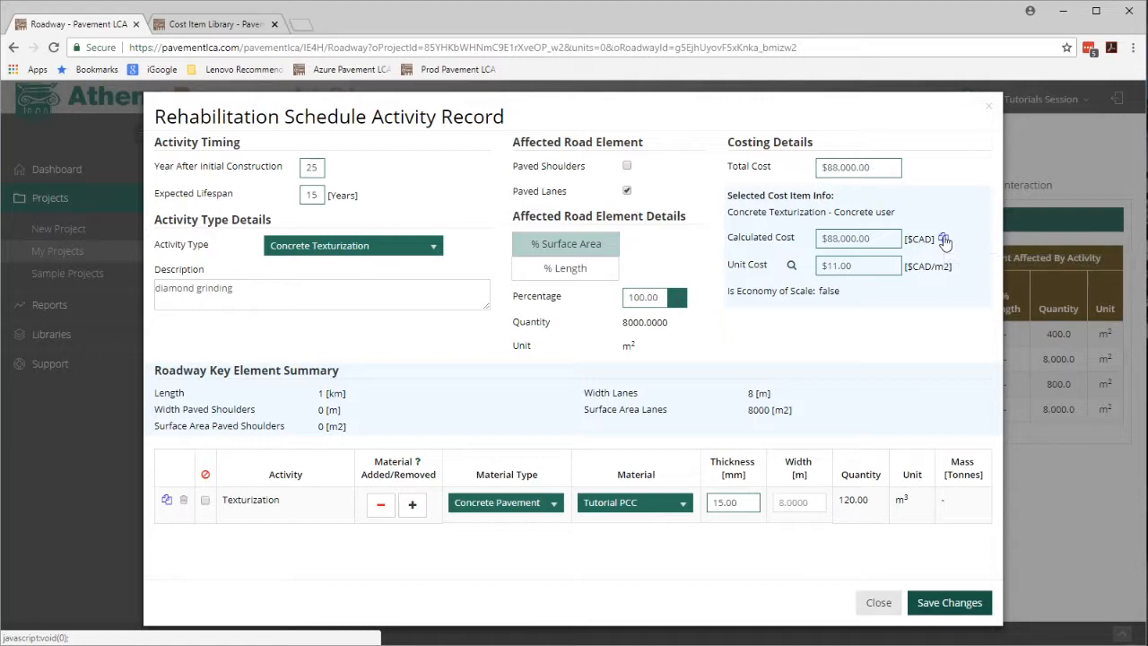
left_click(961, 603)
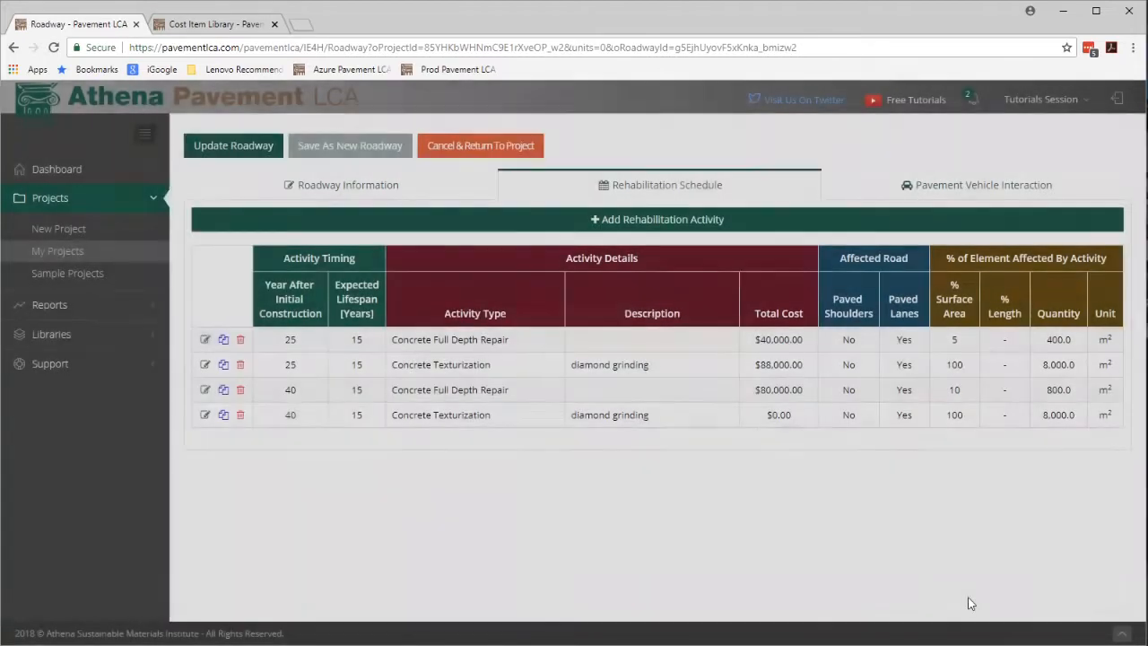
Set the year-40 Concrete Texturization activity's total cost to $88,000, save it, and update the roadway.
left_click(205, 414)
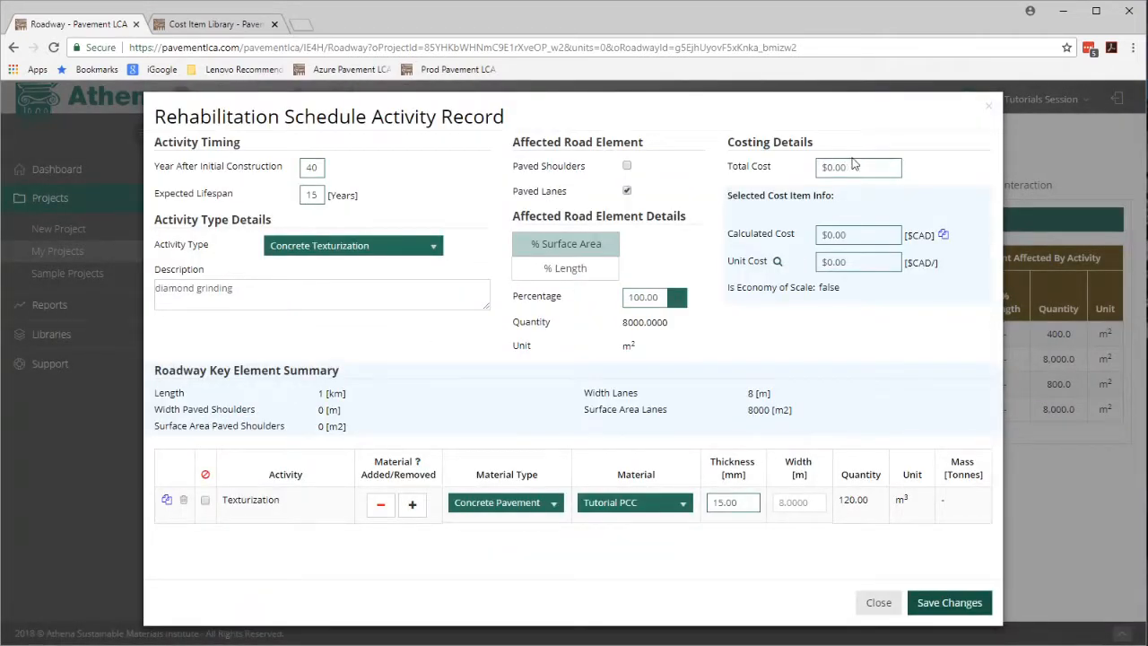
left_click(853, 164)
left_click(850, 171)
type("88000")
left_click(874, 295)
left_click(951, 606)
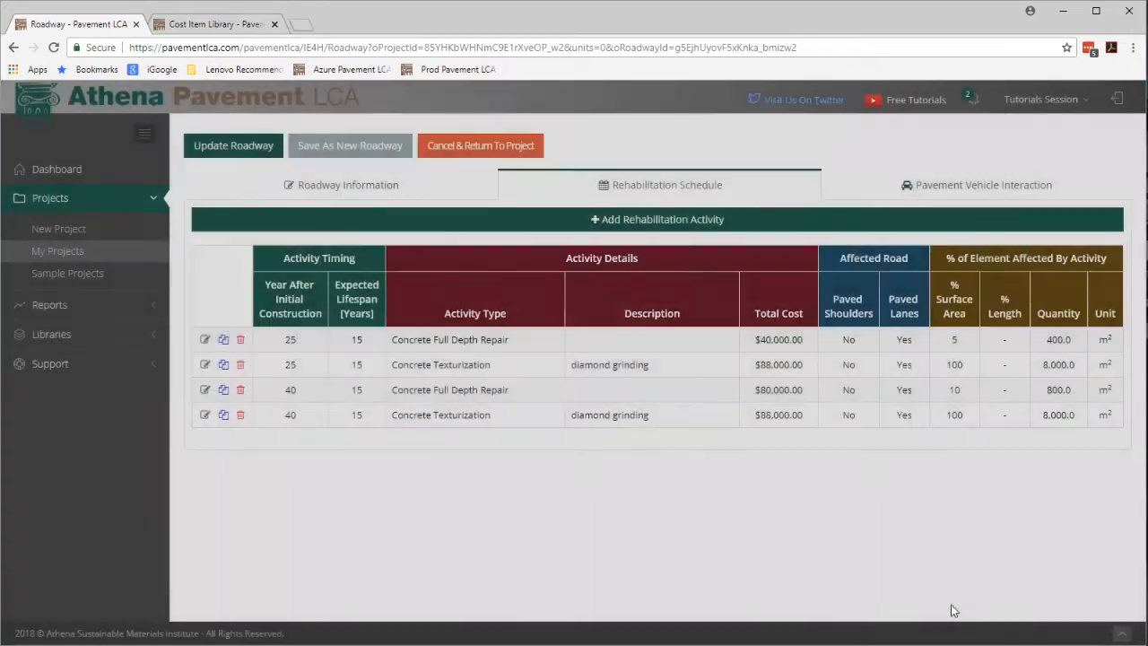
left_click(217, 150)
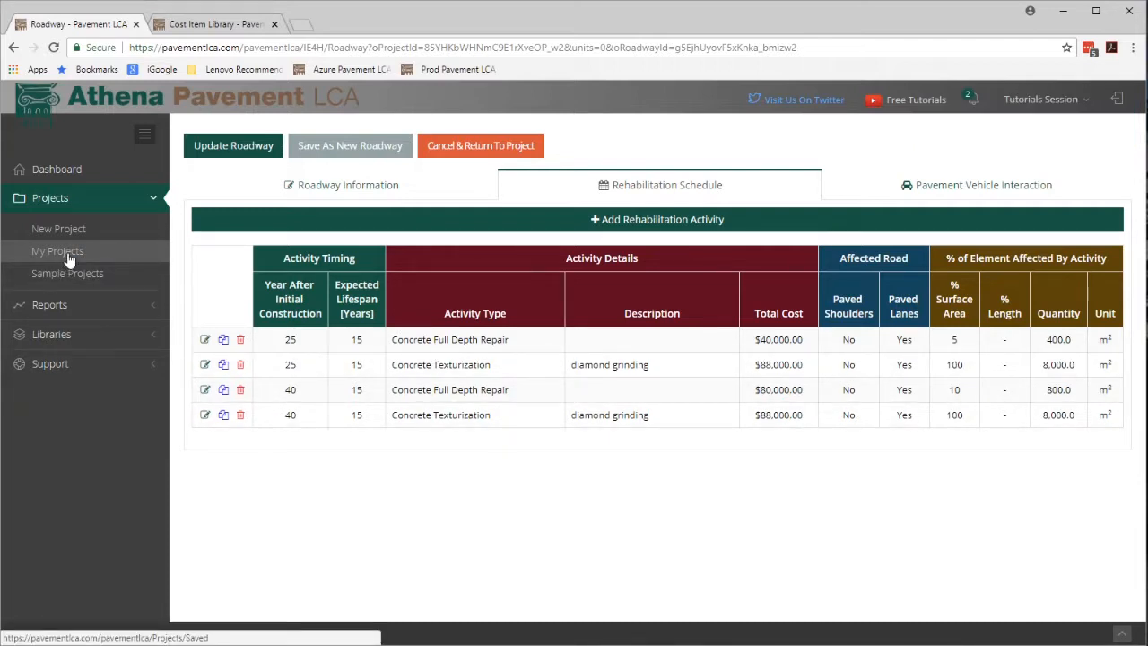
Open Project Reports in a new tab and submit a Life Cycle Cost Analysis report request for Tutorial PCC-LCCA.
left_click(47, 305)
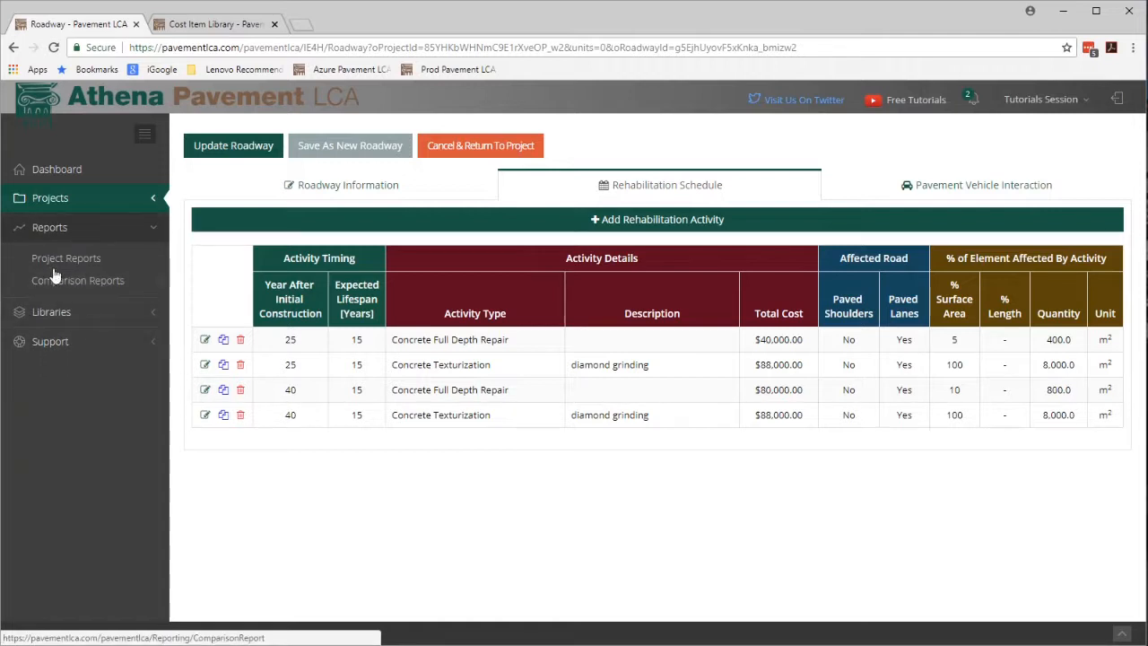
right_click(58, 259)
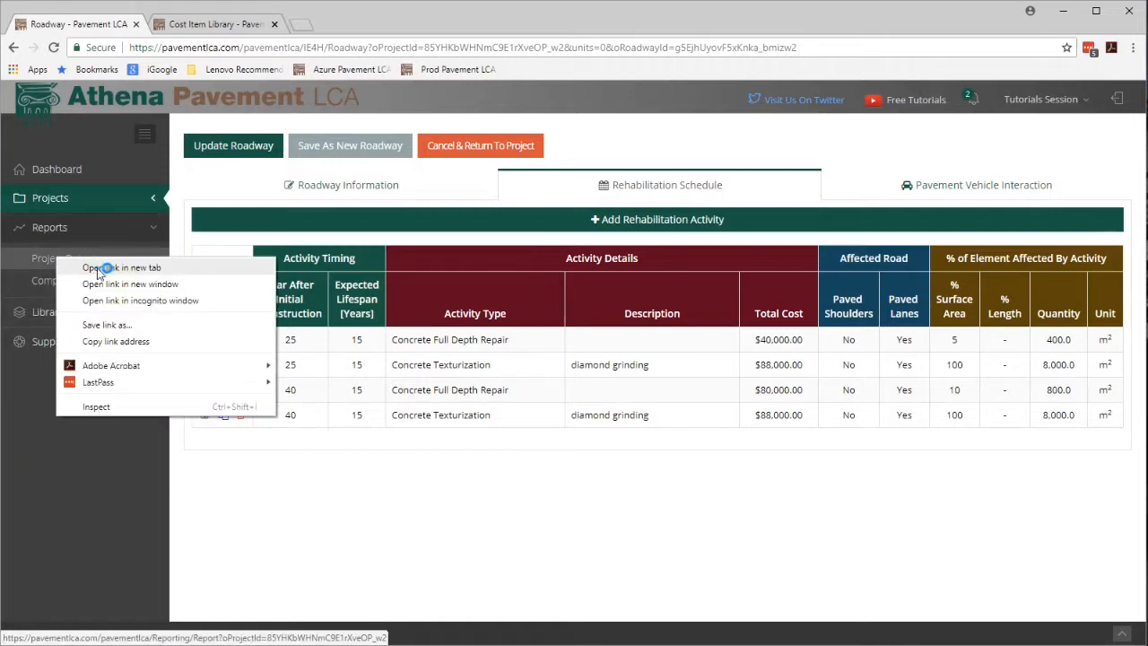
left_click(99, 267)
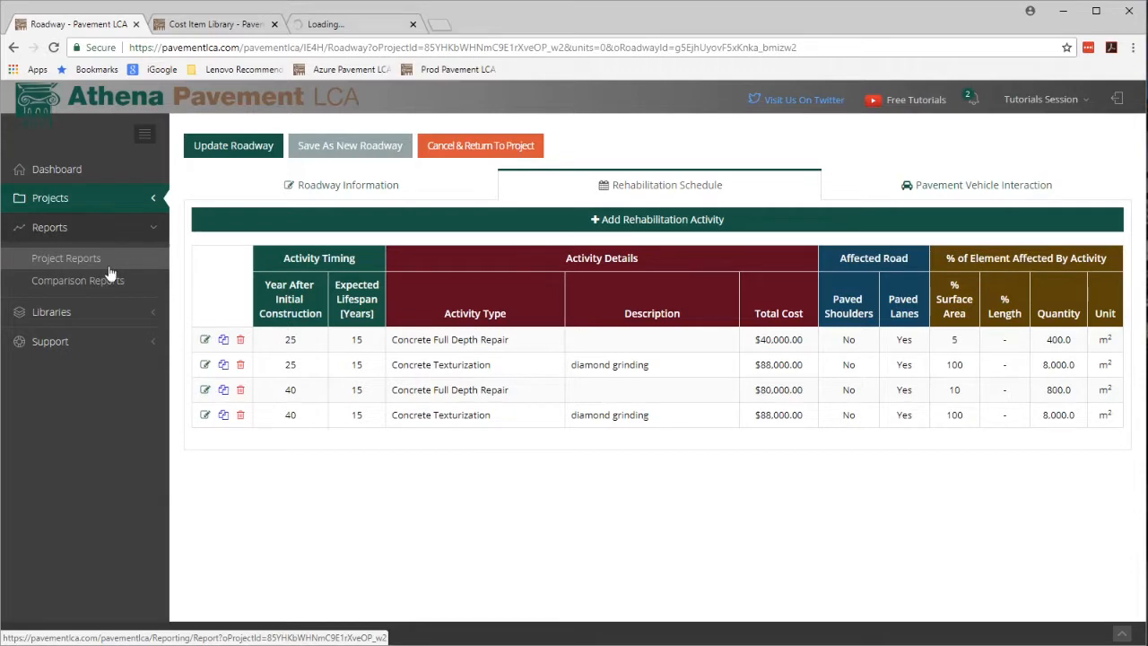
left_click(348, 30)
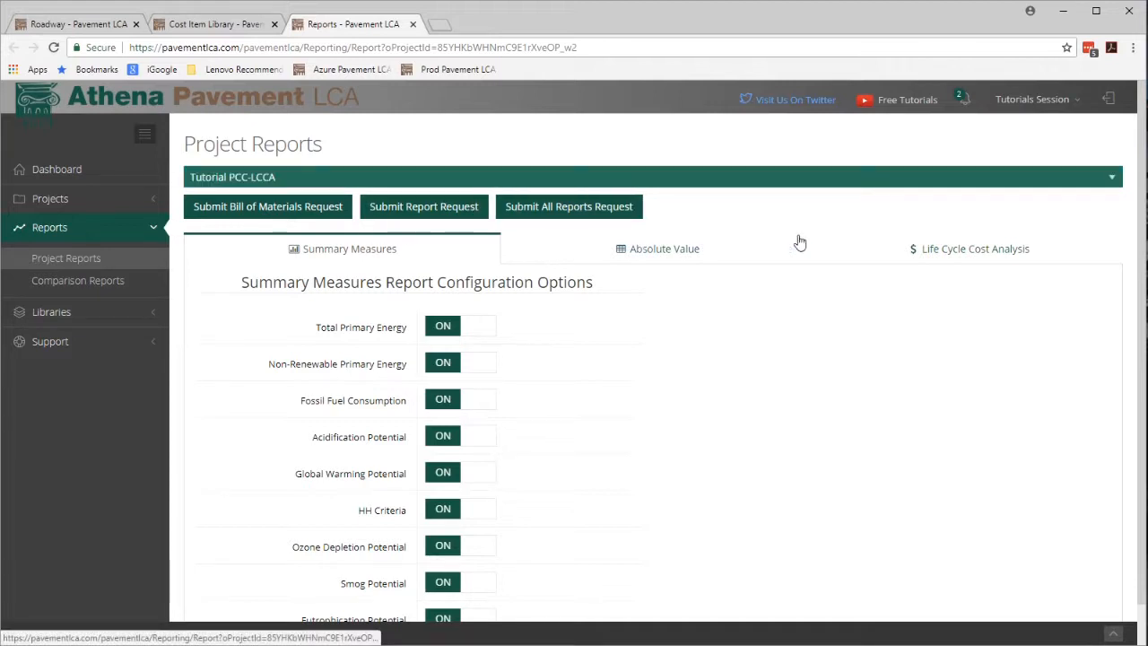
left_click(983, 251)
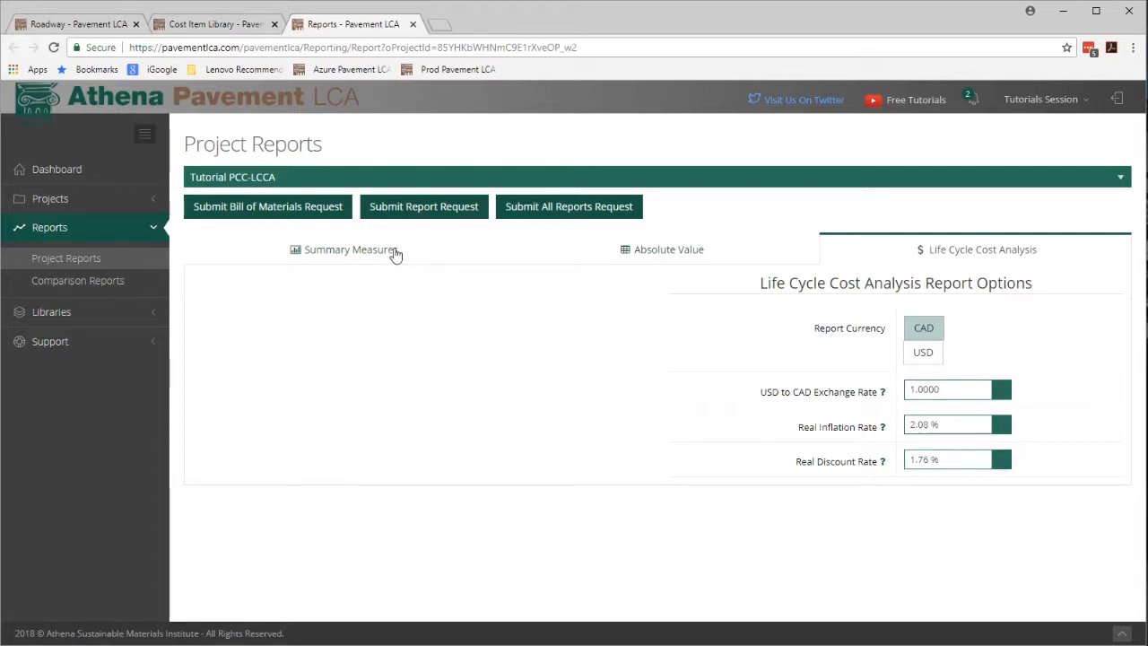
left_click(428, 213)
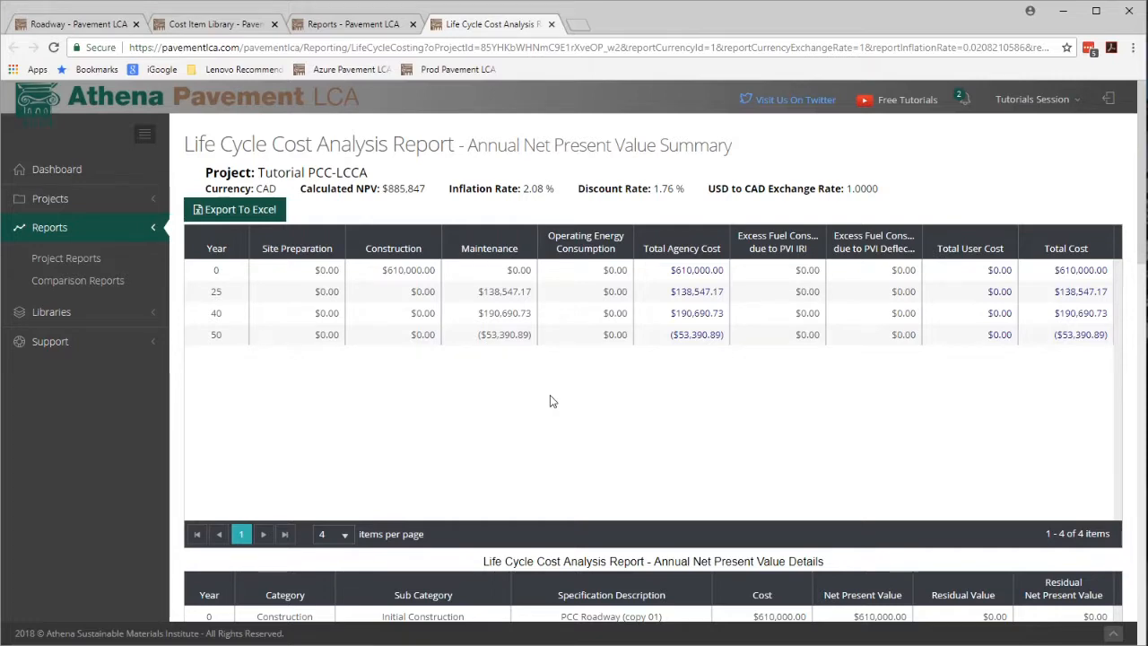
Review the Life Cycle Cost Analysis report's net present value tables and charts.
scroll(553, 401, "down", 5)
scroll(553, 401, "up", 2)
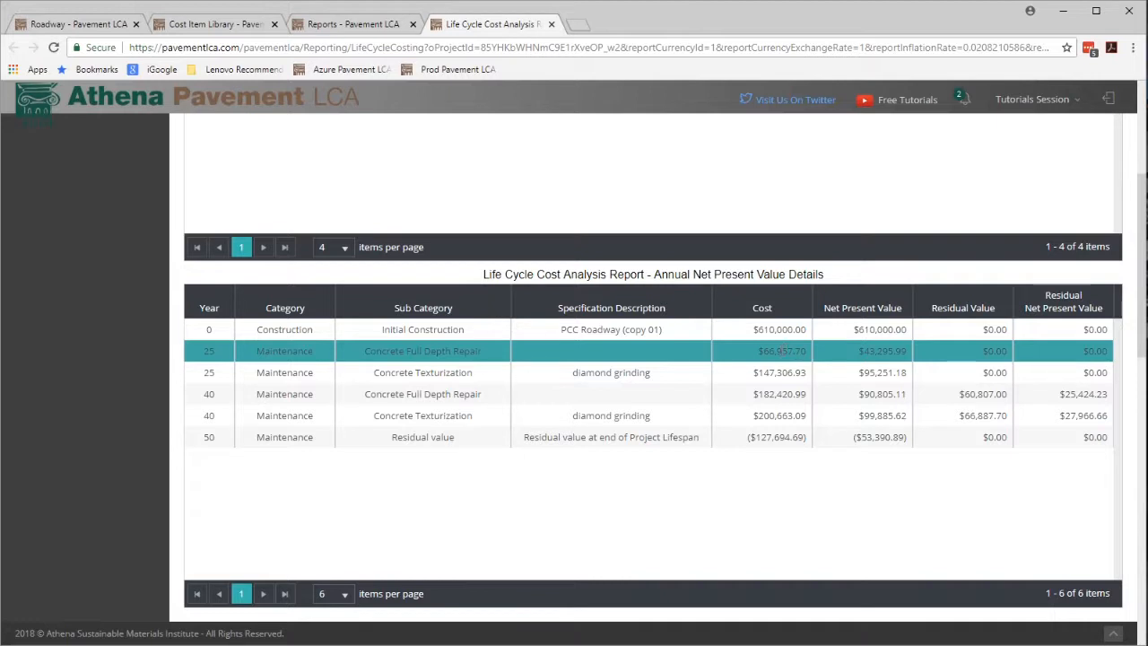
left_click(782, 350)
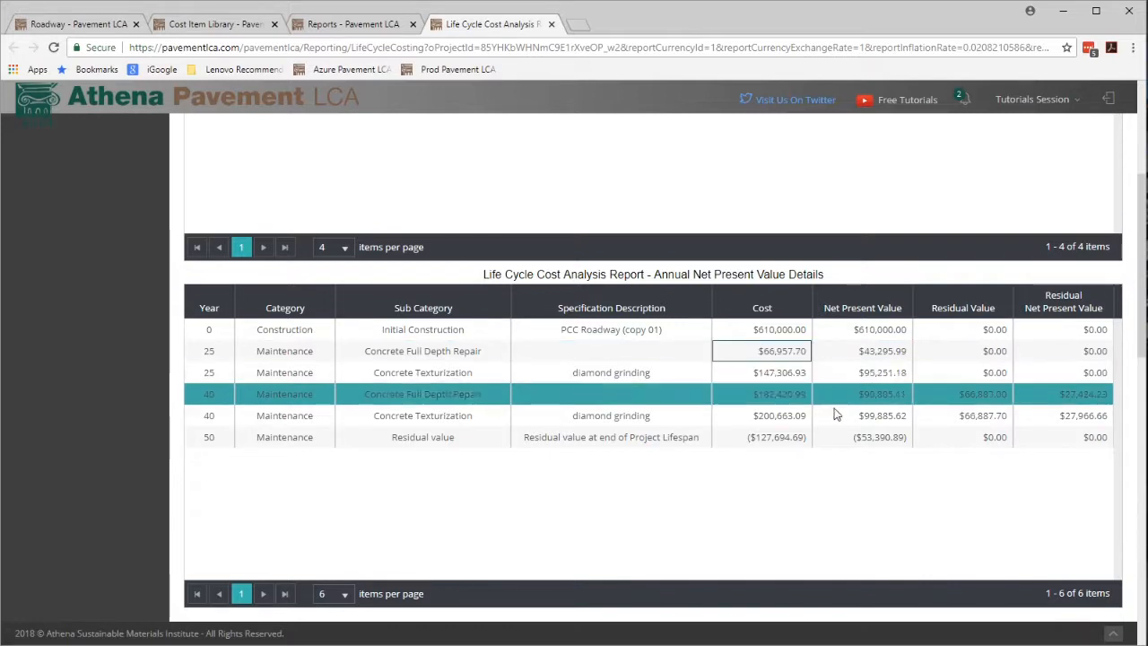
scroll(834, 480, "down", 2)
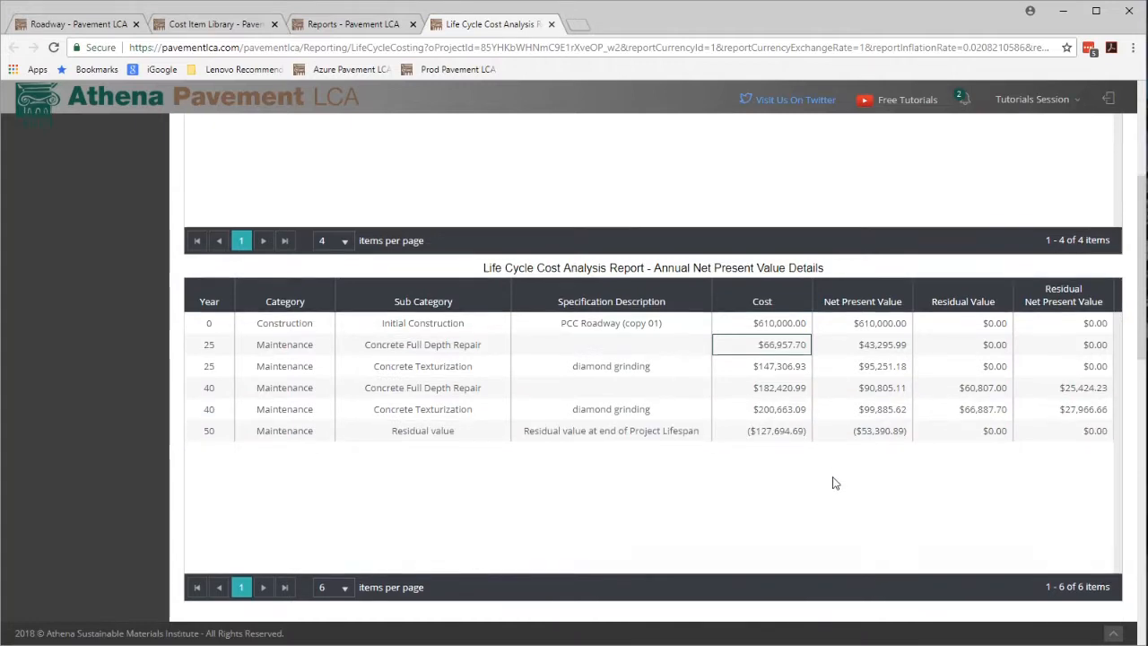
scroll(833, 478, "down", 3)
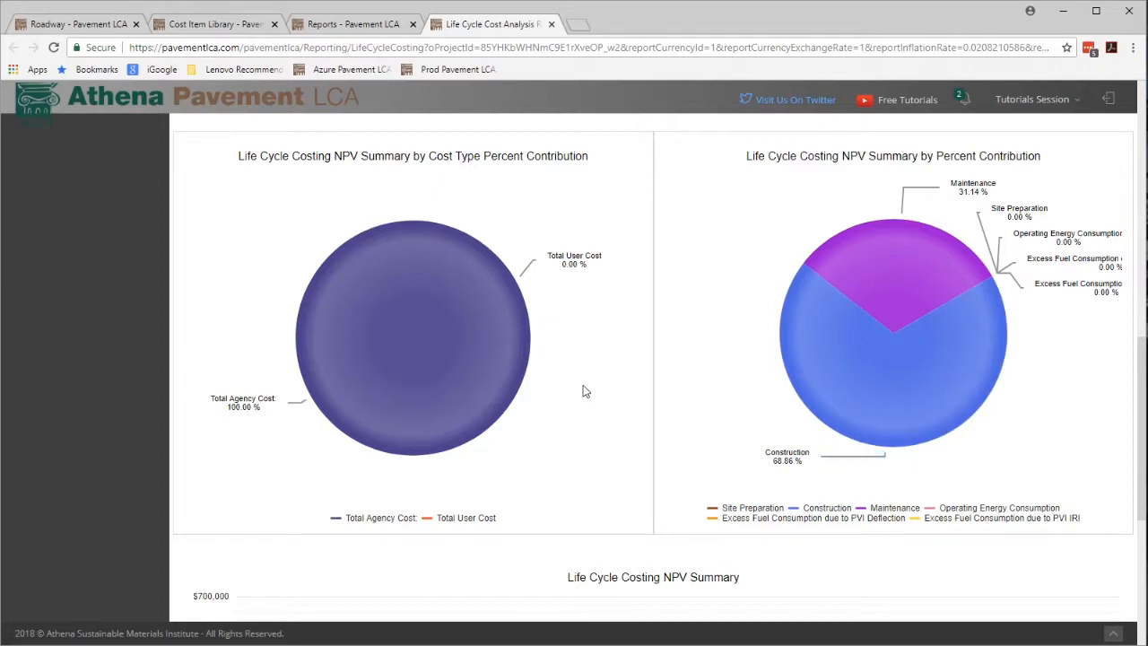
mouse_move(574, 260)
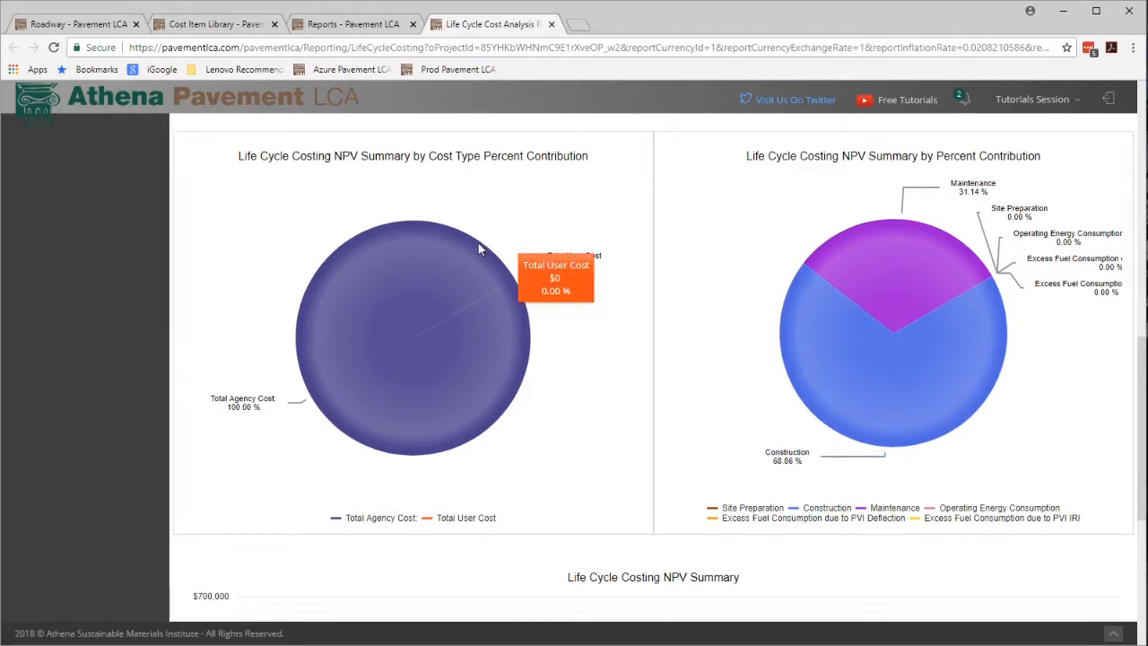
mouse_move(455, 236)
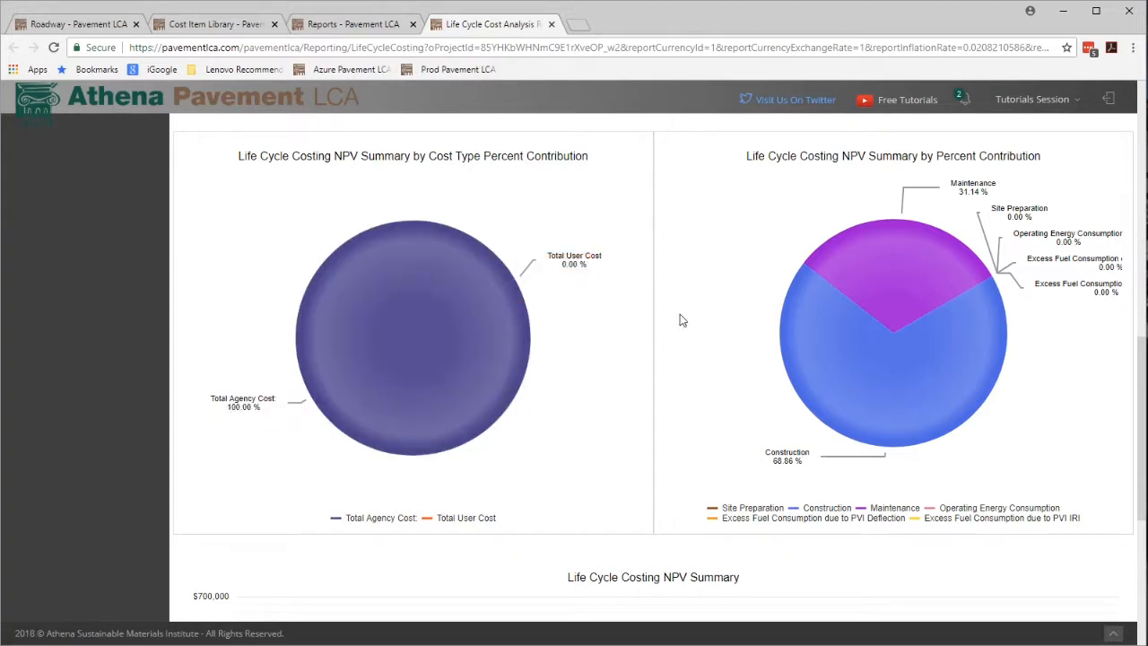
scroll(682, 320, "up", 1)
mouse_move(935, 341)
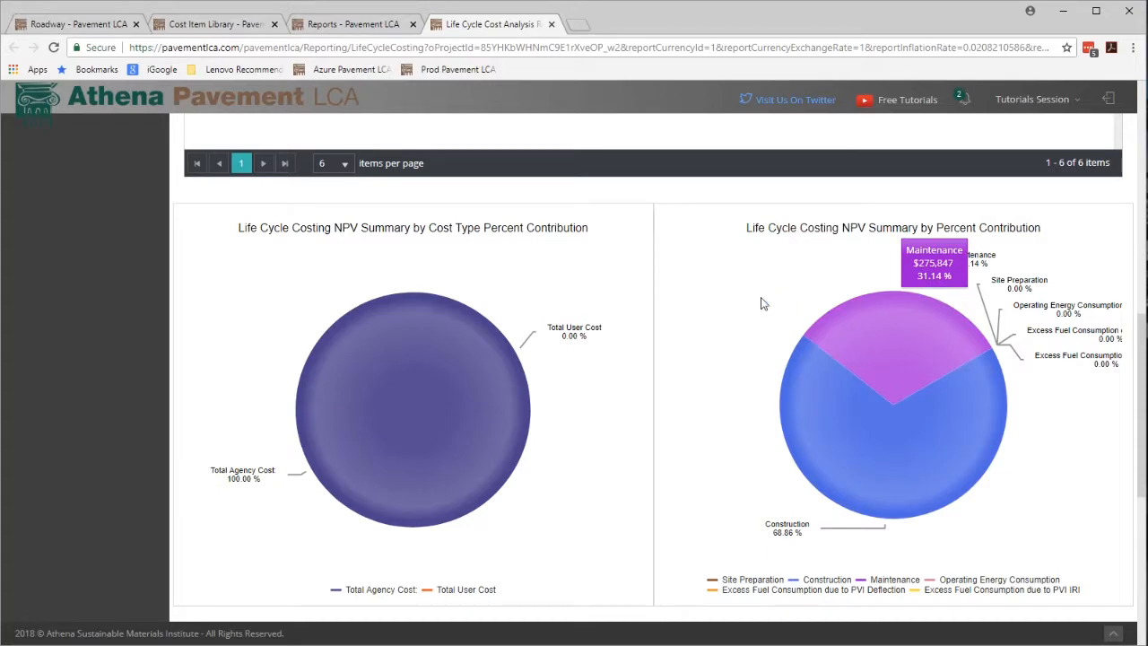
scroll(733, 337, "down", 5)
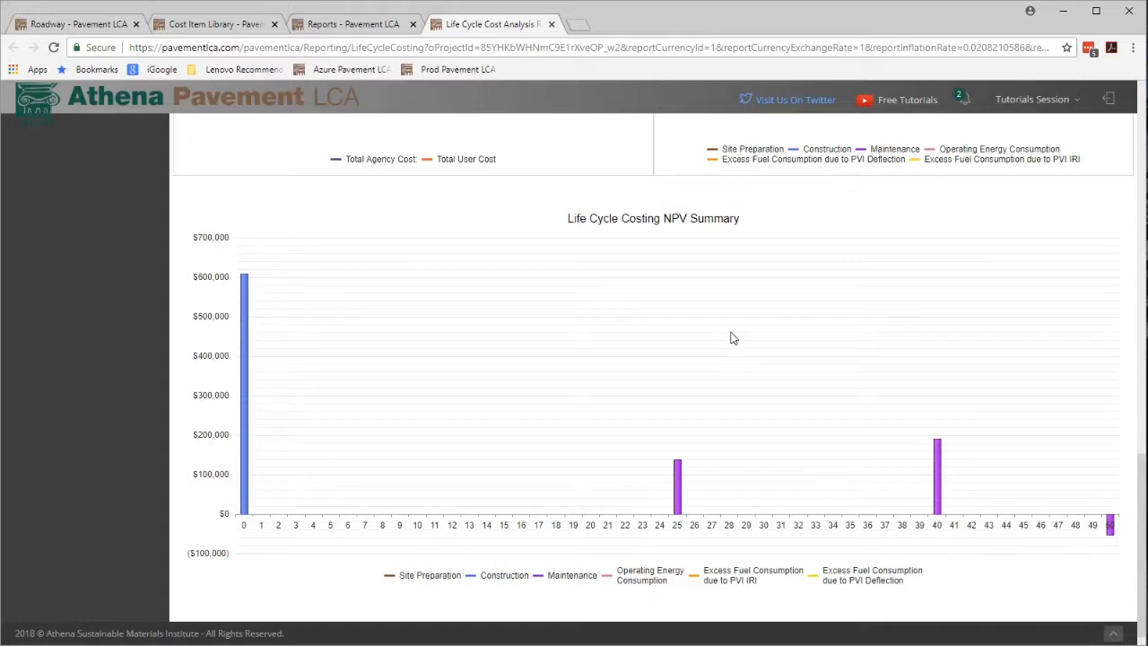
mouse_move(250, 289)
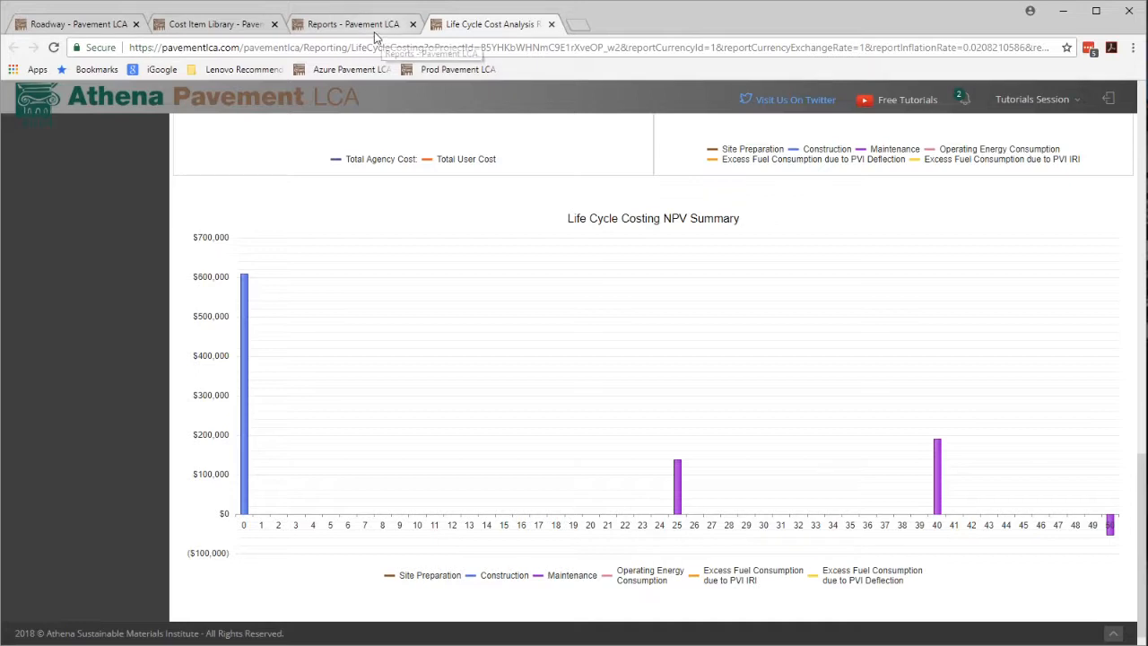
Return to the project's LCCA cost items and start a new cost item named electricity.
left_click(83, 27)
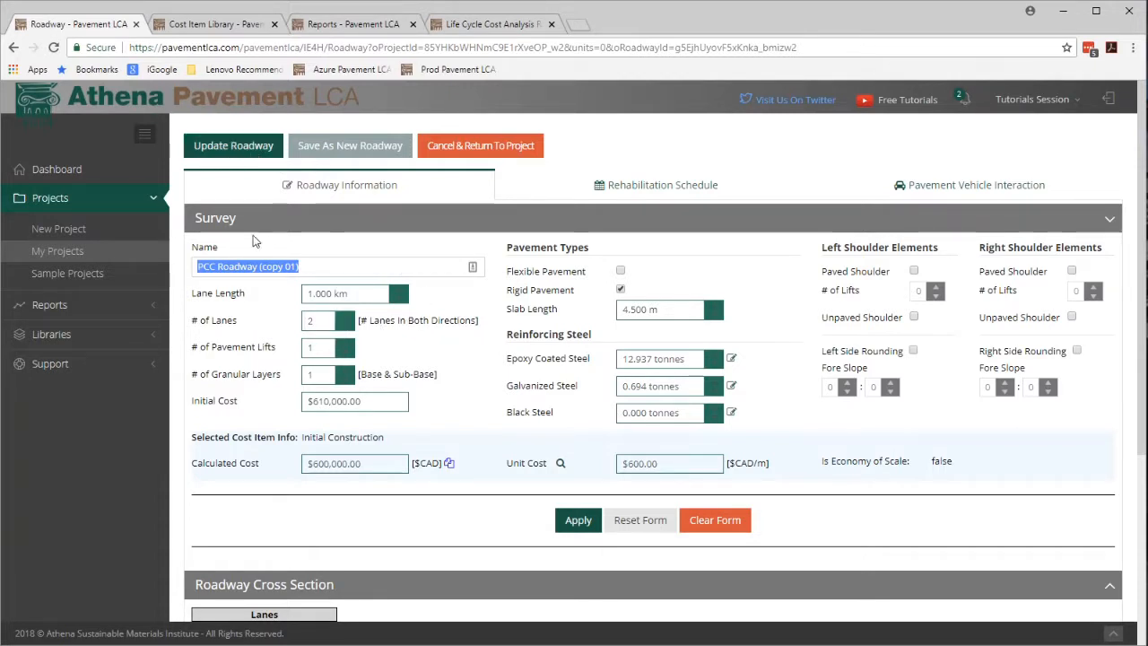
left_click(472, 147)
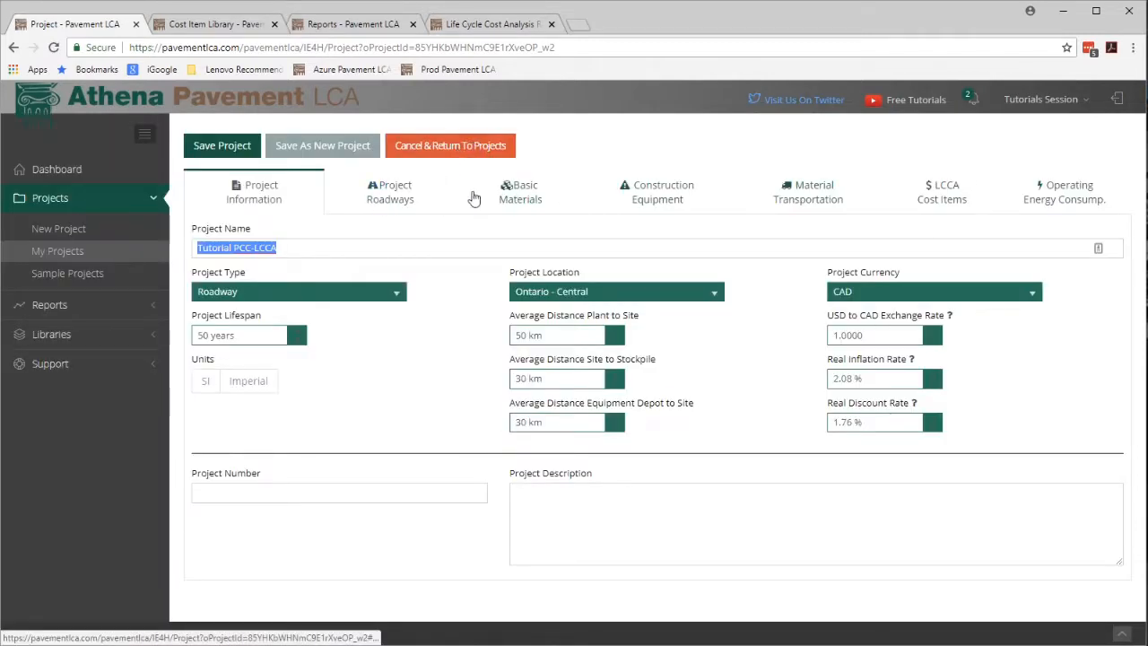
left_click(946, 198)
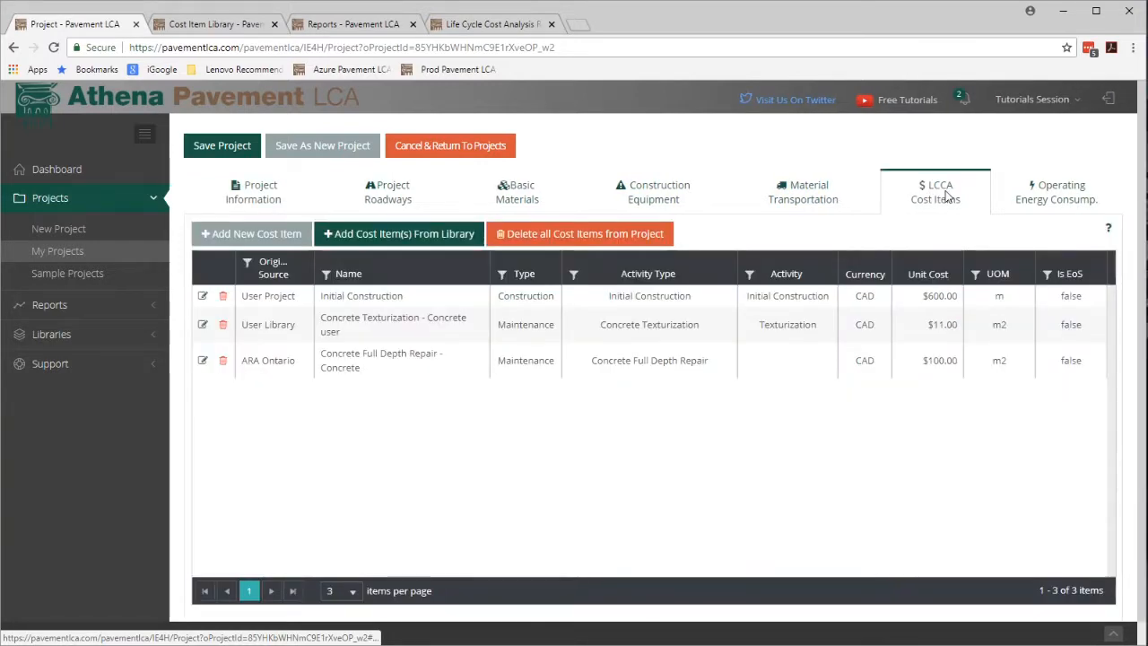
left_click(274, 235)
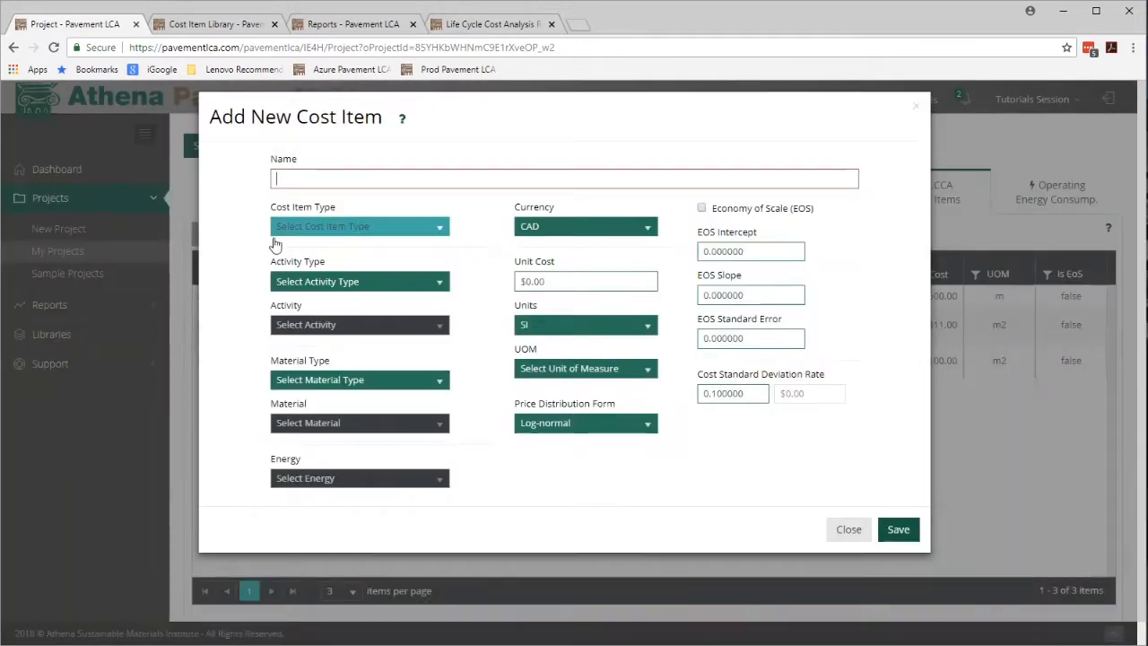
type("elec")
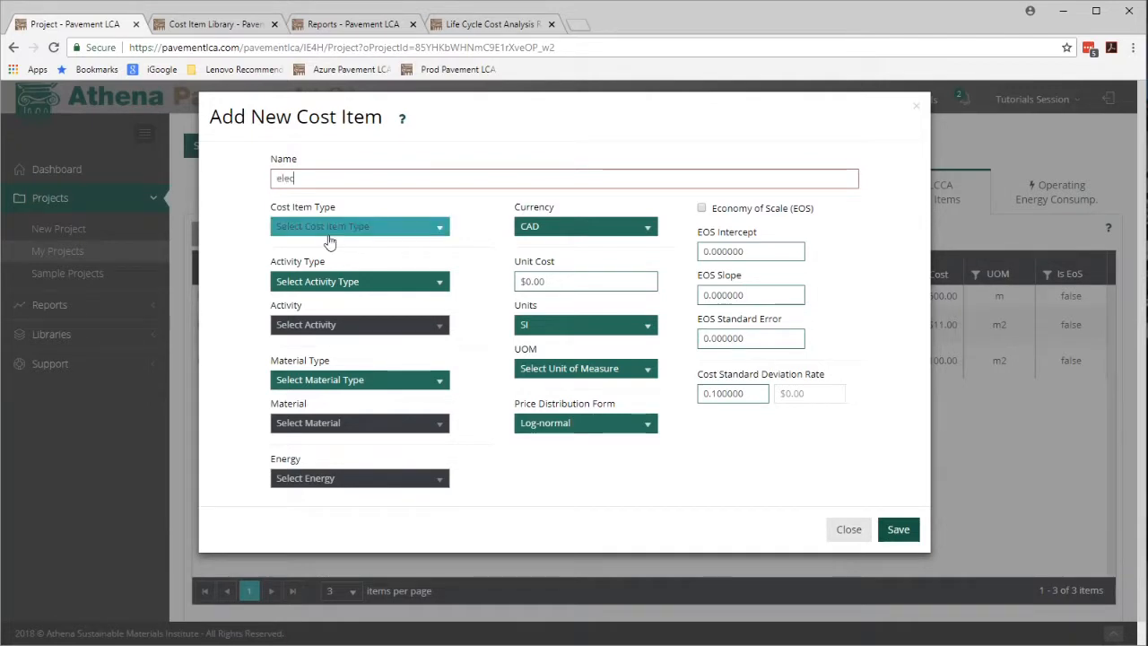
type("tricity")
left_click(358, 235)
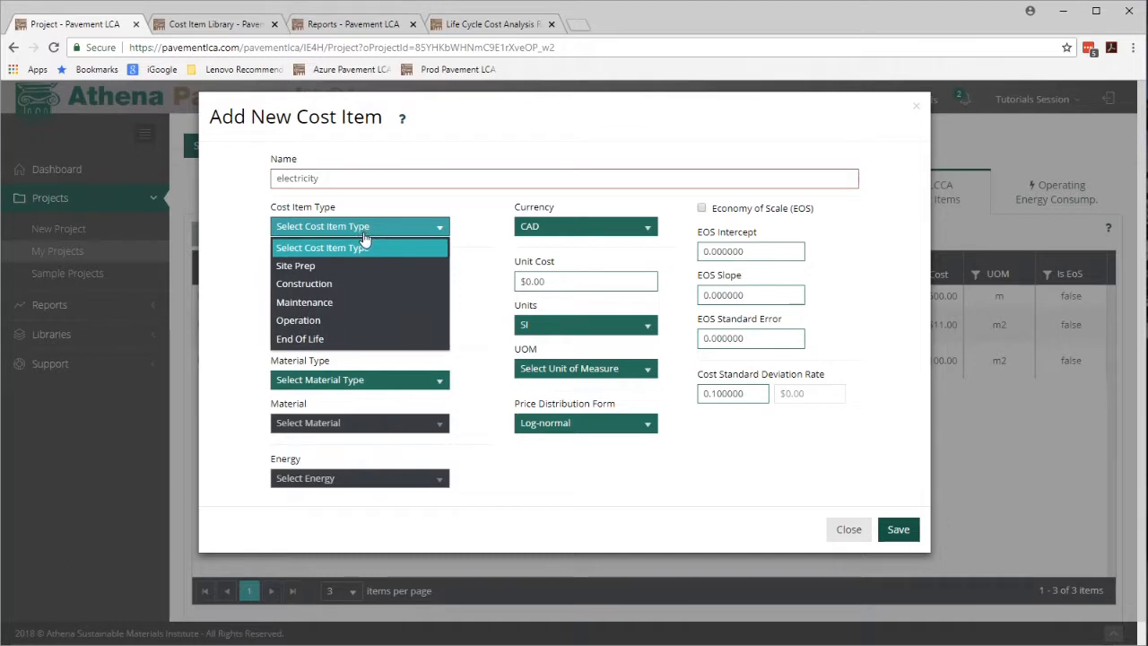
Set the electricity cost item to Operation type and activity, Electricity energy, a unit cost of .10 per kWh, and save it.
left_click(327, 320)
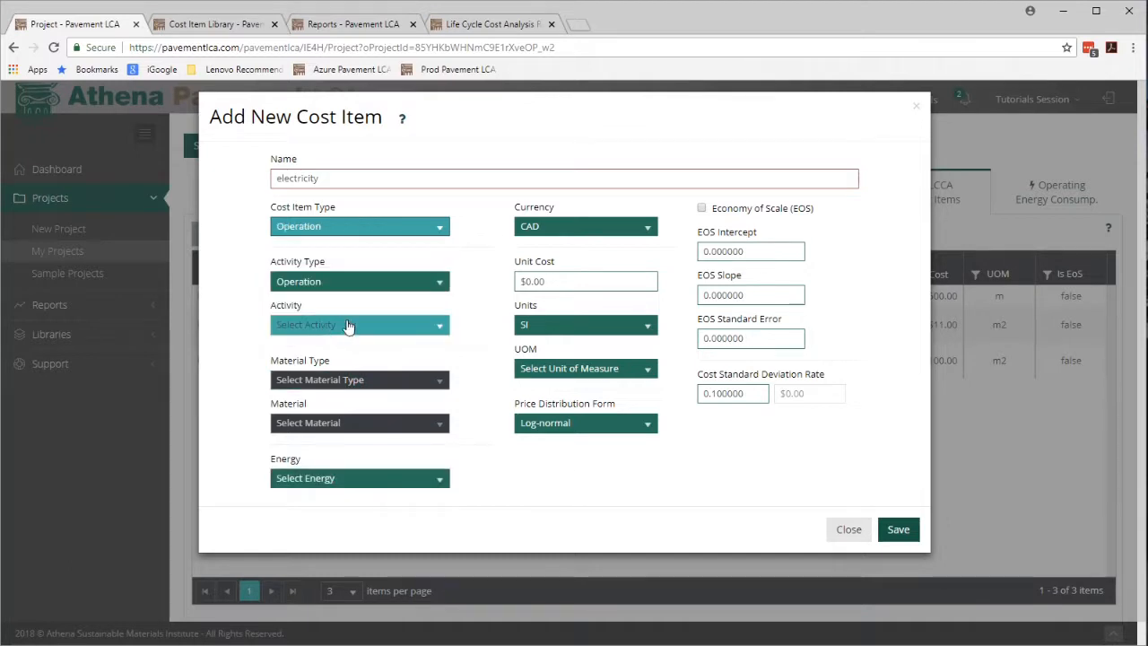
left_click(441, 287)
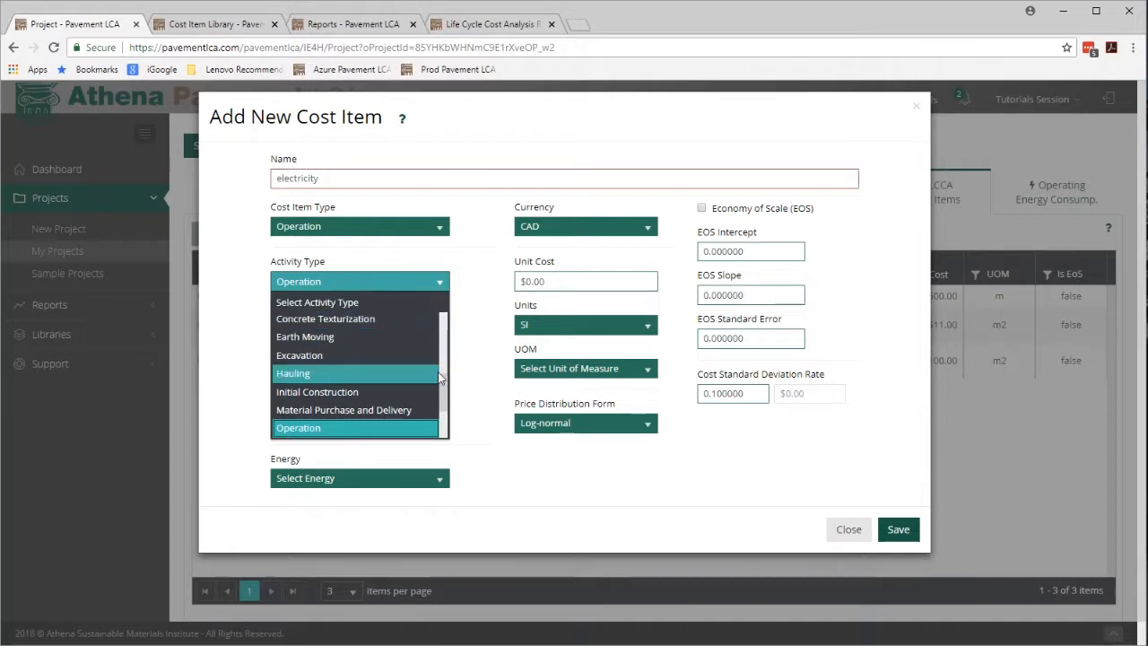
scroll(439, 387, "down", 1)
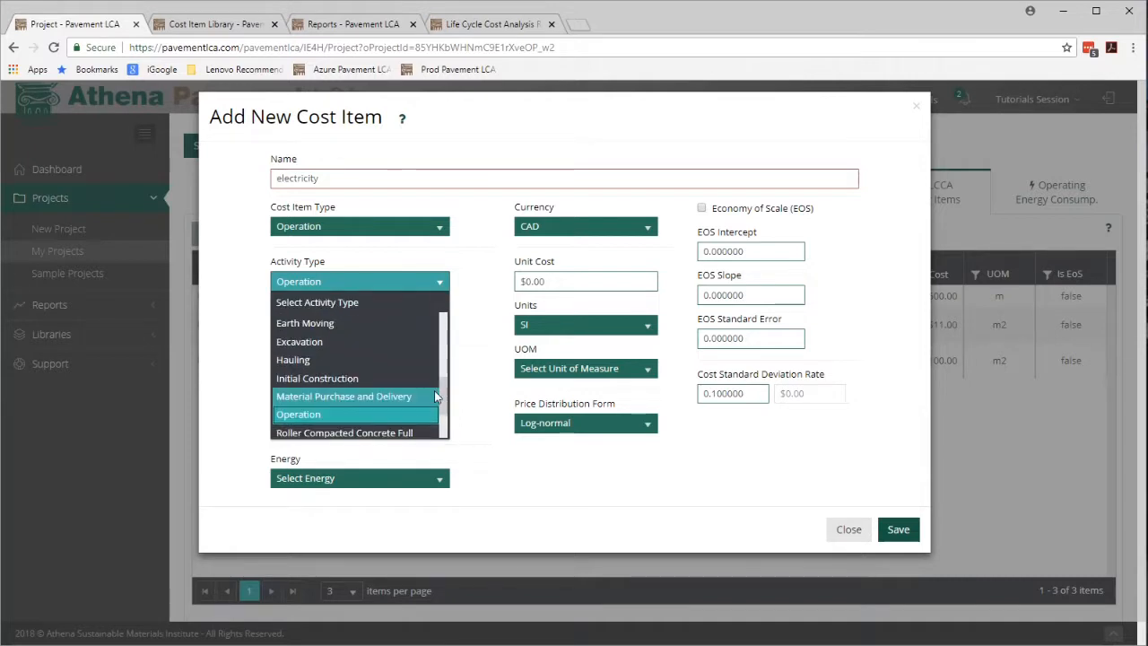
left_click(342, 415)
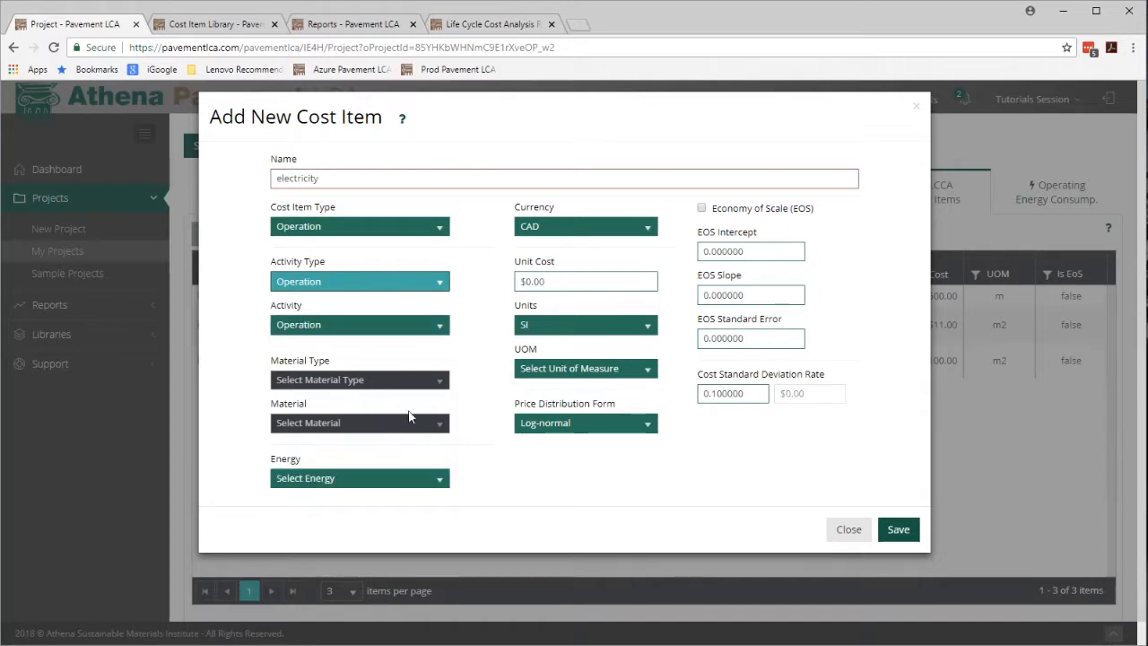
left_click(429, 478)
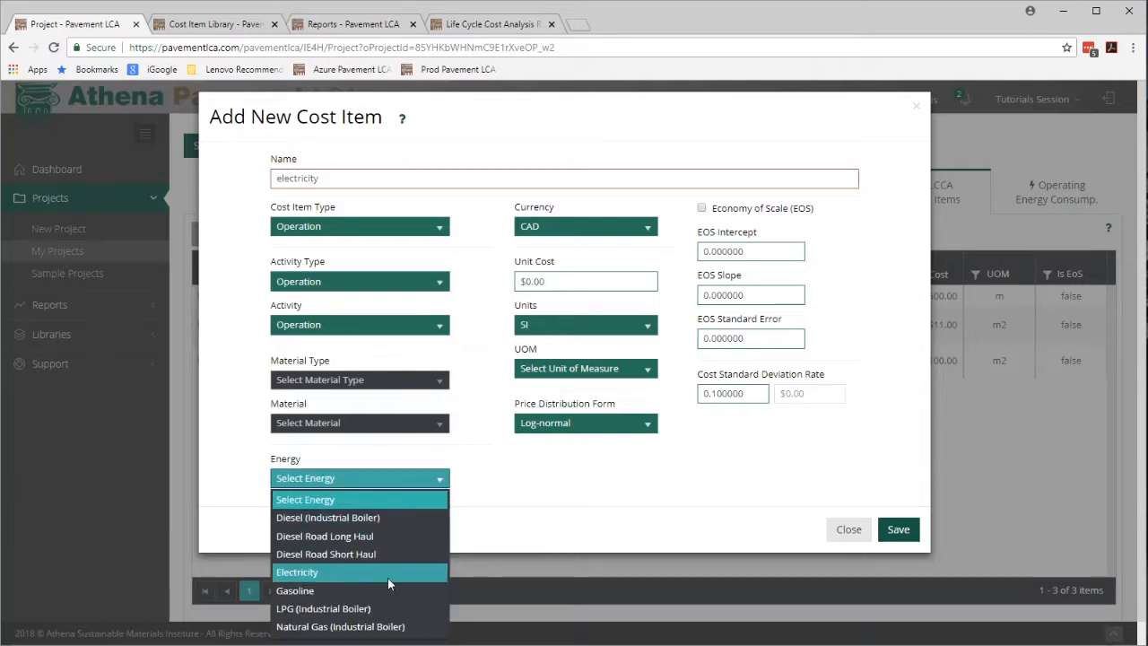
left_click(379, 572)
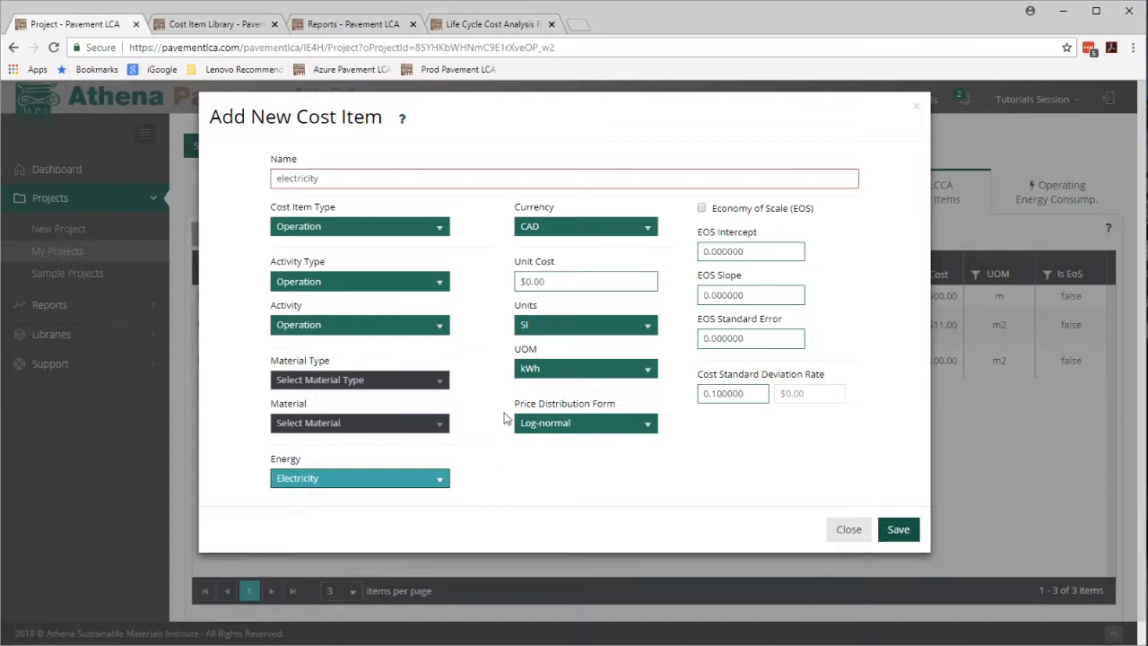
left_click(572, 282)
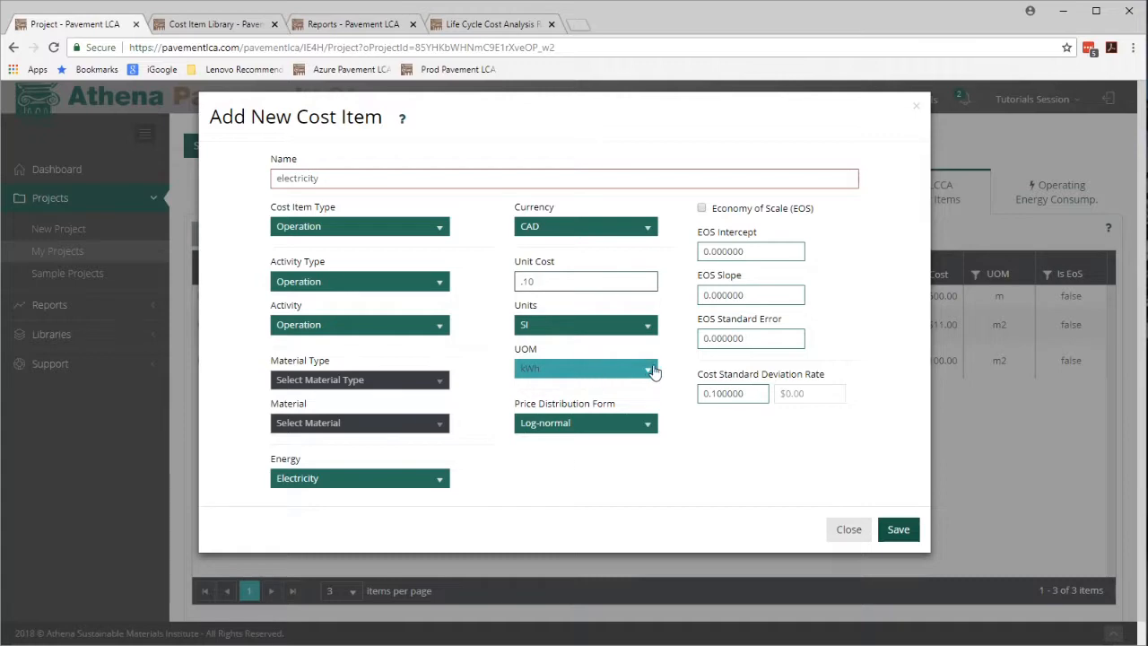
left_click(898, 530)
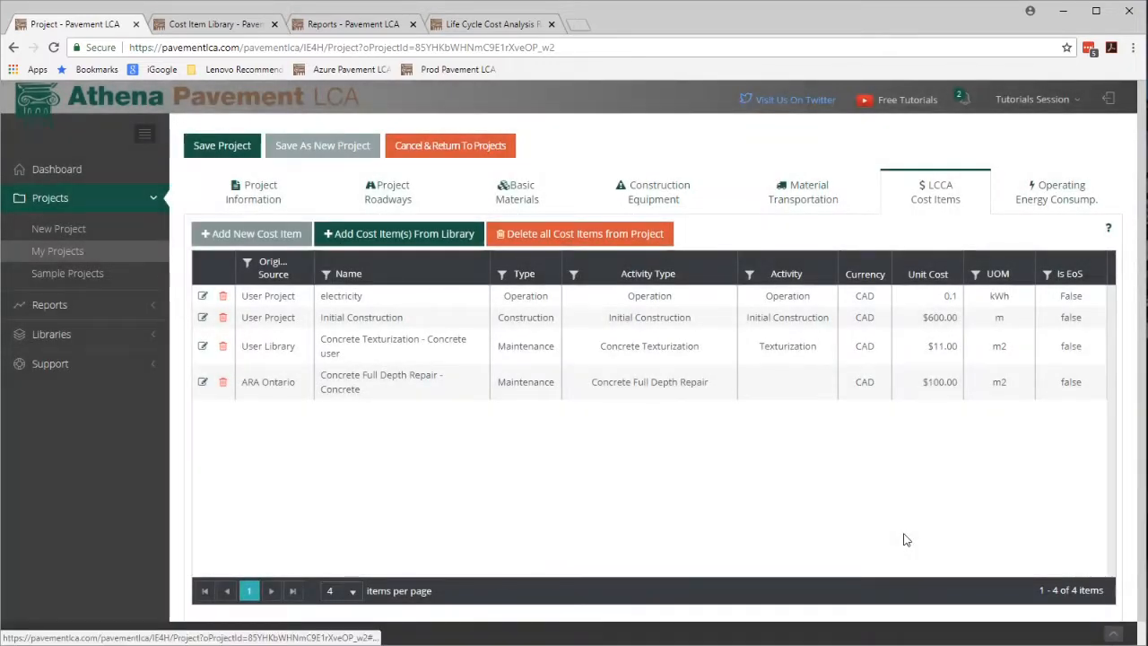
Enter 100,000 kWh of electricity per year as the project's operating energy consumption and save the project.
left_click(1058, 198)
left_click(234, 265)
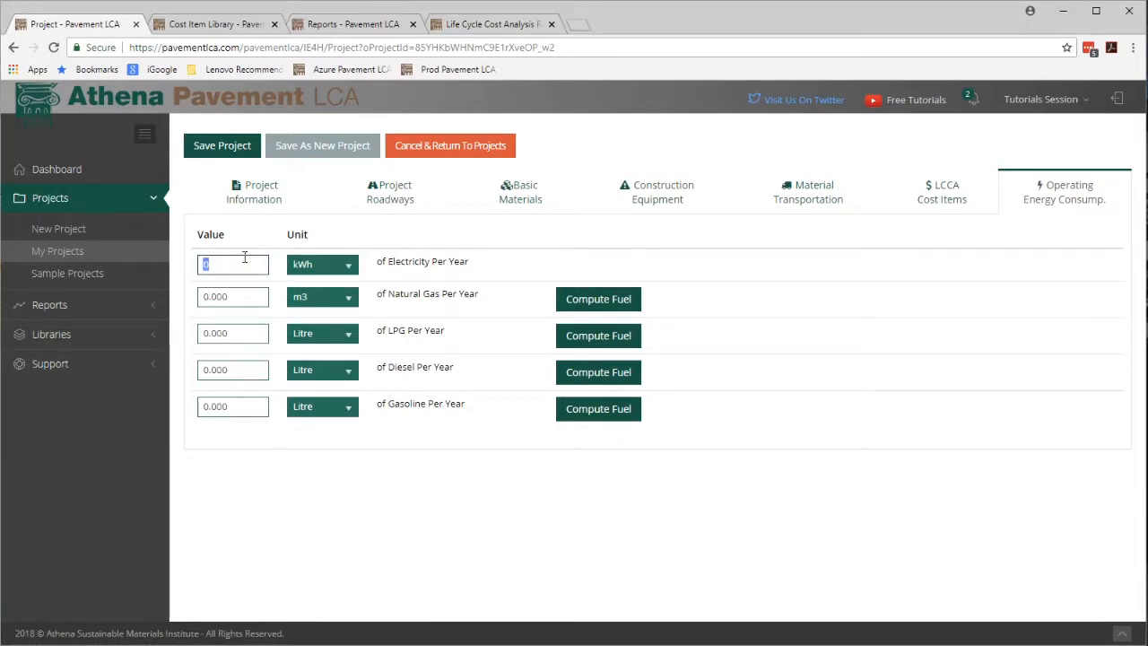
type("100,0")
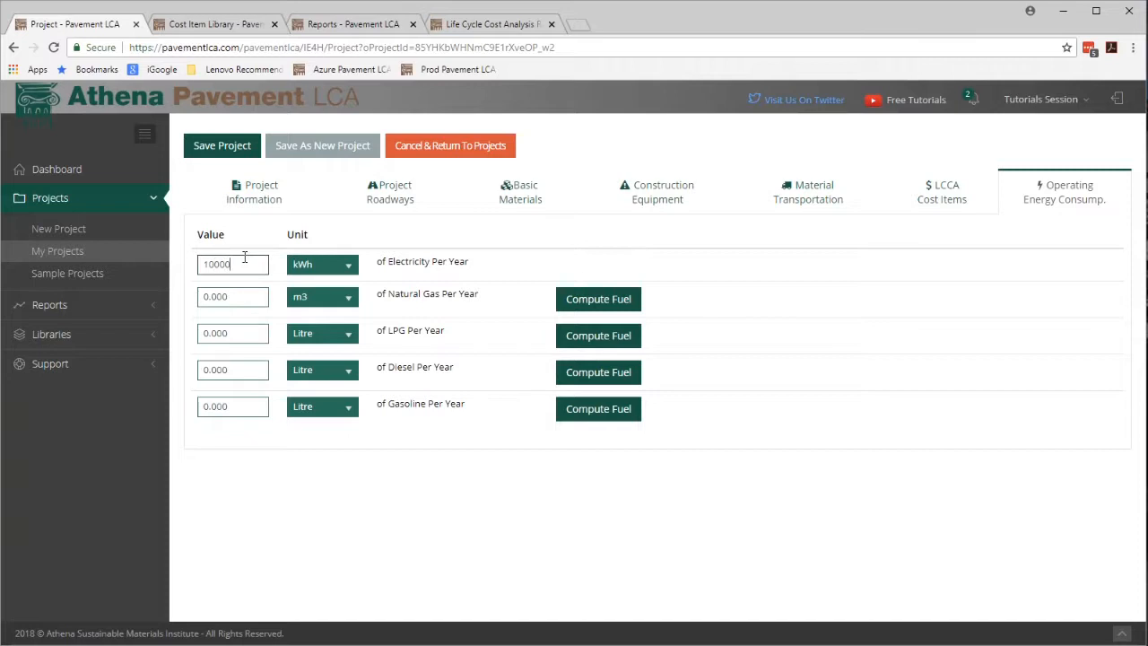
type("00")
left_click(251, 295)
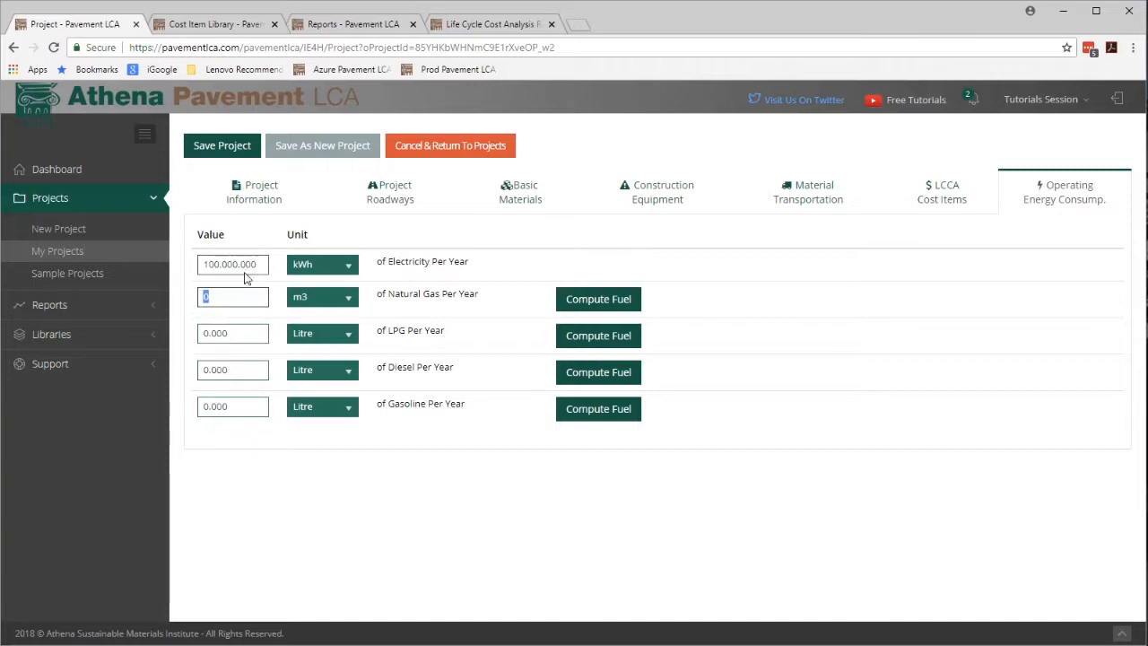
left_click(215, 145)
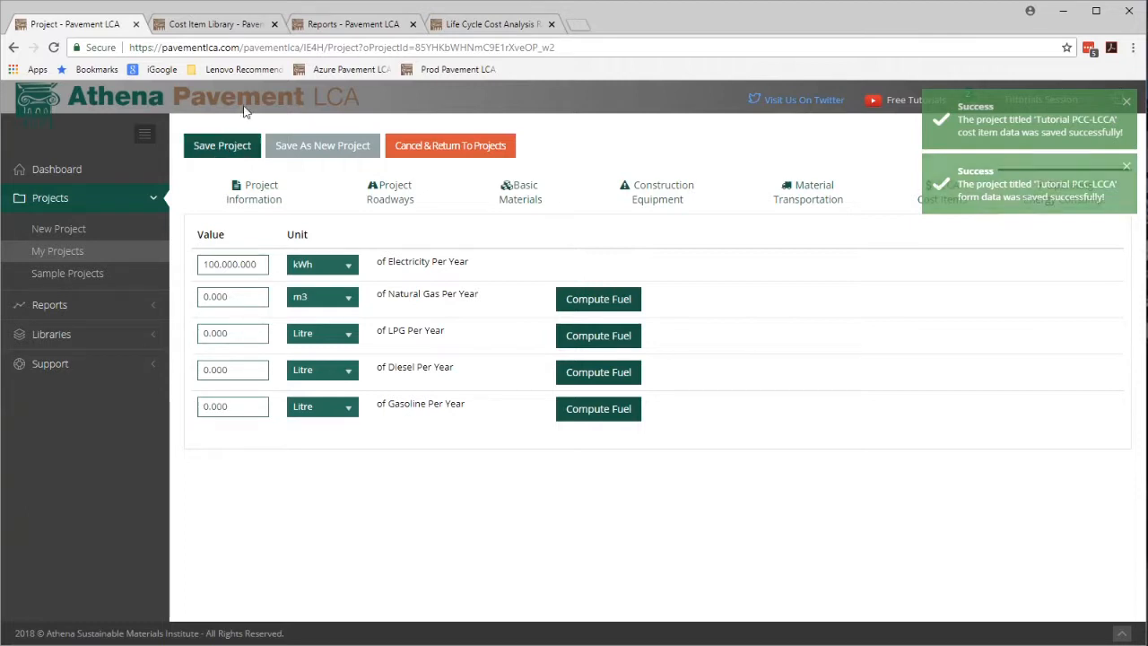
Resubmit the Life Cycle Cost Analysis report request for Tutorial PCC-LCCA.
left_click(344, 26)
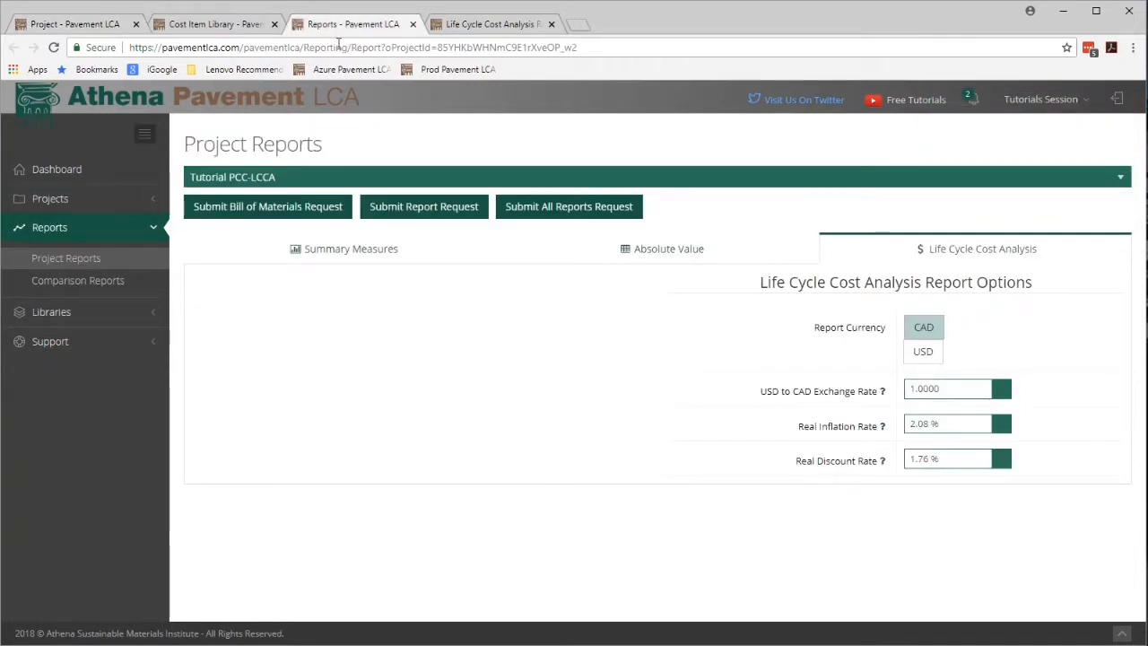
left_click(390, 206)
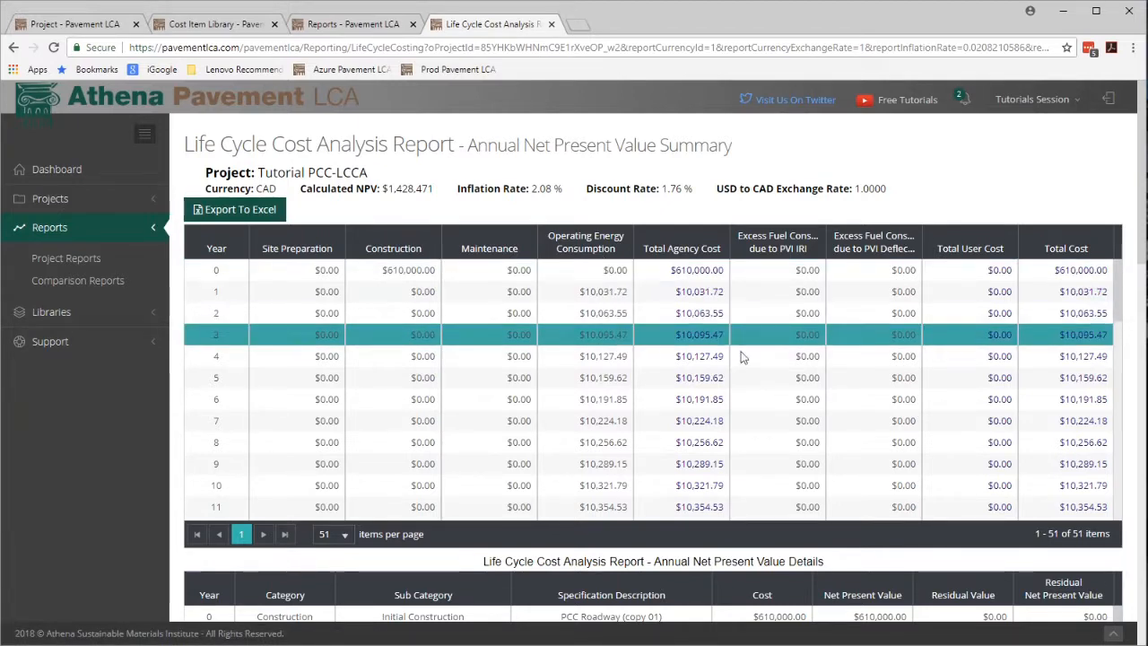
Review the updated report's annual net present value tables and NPV charts.
left_click_drag(1118, 314, 1130, 420)
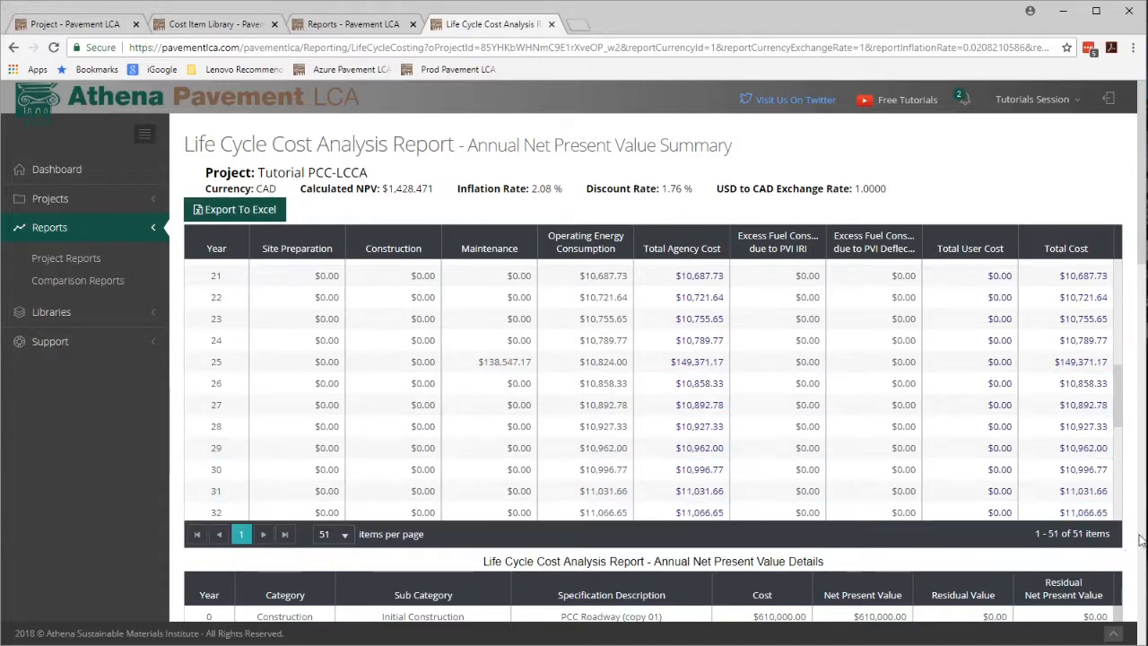
scroll(1141, 549, "down", 6)
scroll(940, 402, "up", 3)
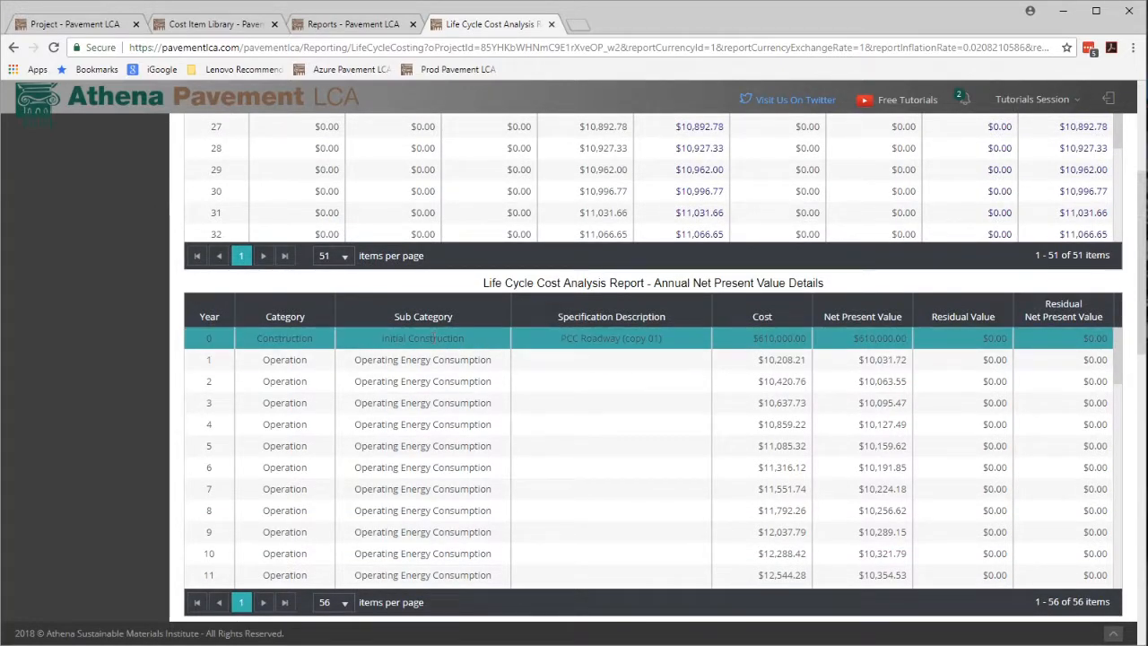
left_click(440, 360)
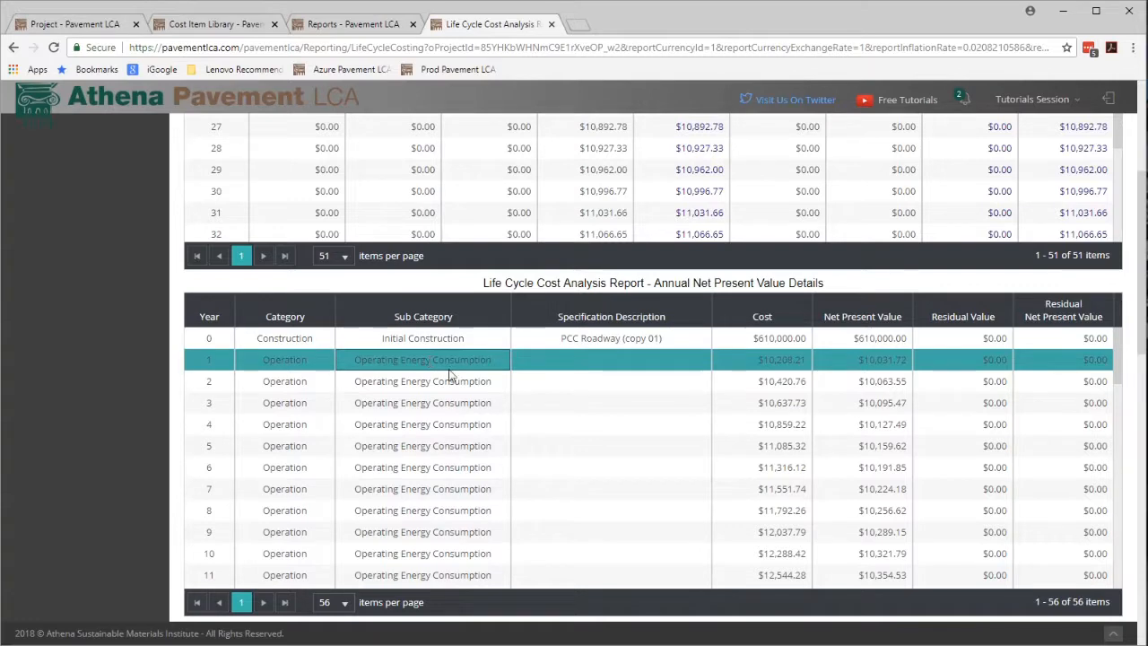
scroll(471, 394, "down", 5)
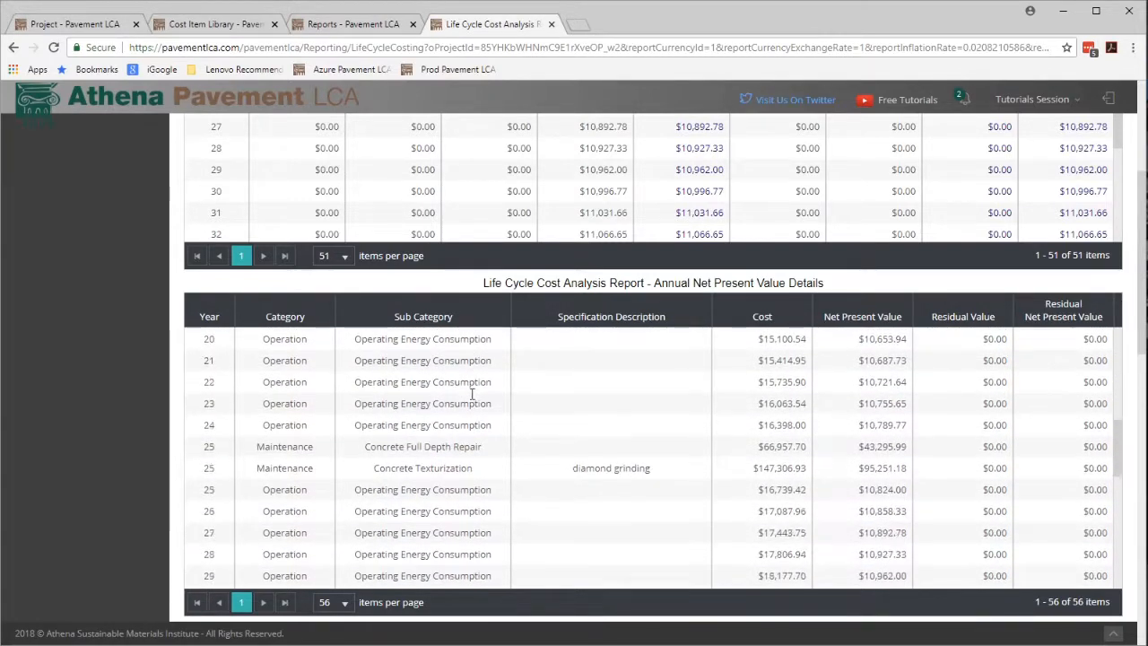
scroll(471, 394, "up", 1)
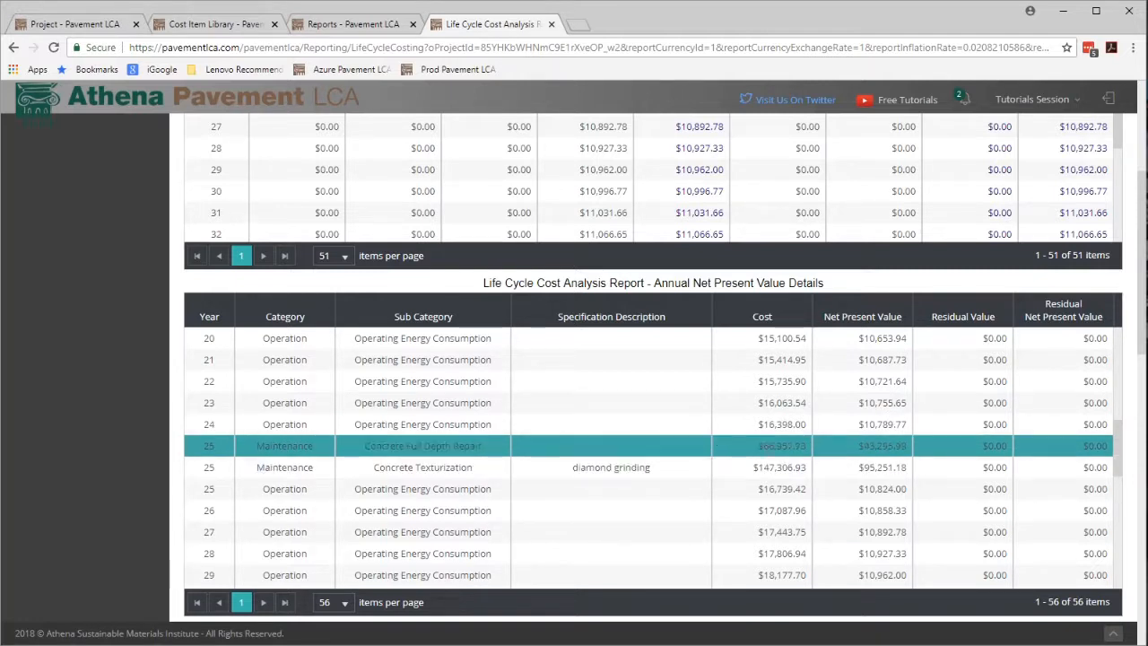
left_click(773, 447)
left_click(754, 469)
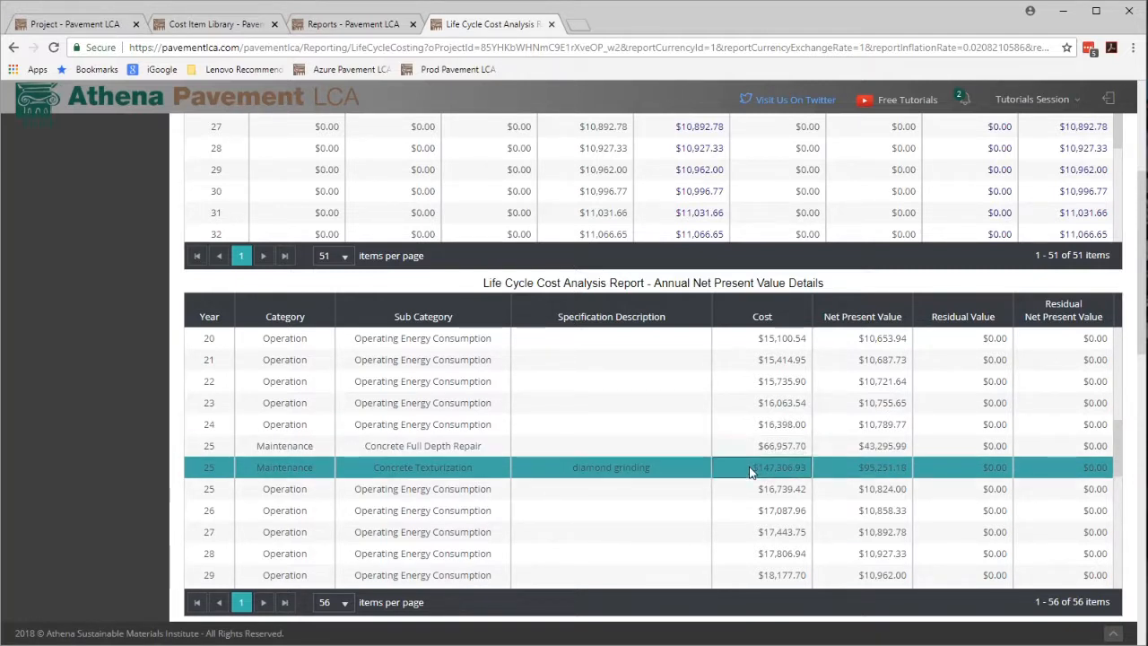
left_click(762, 489)
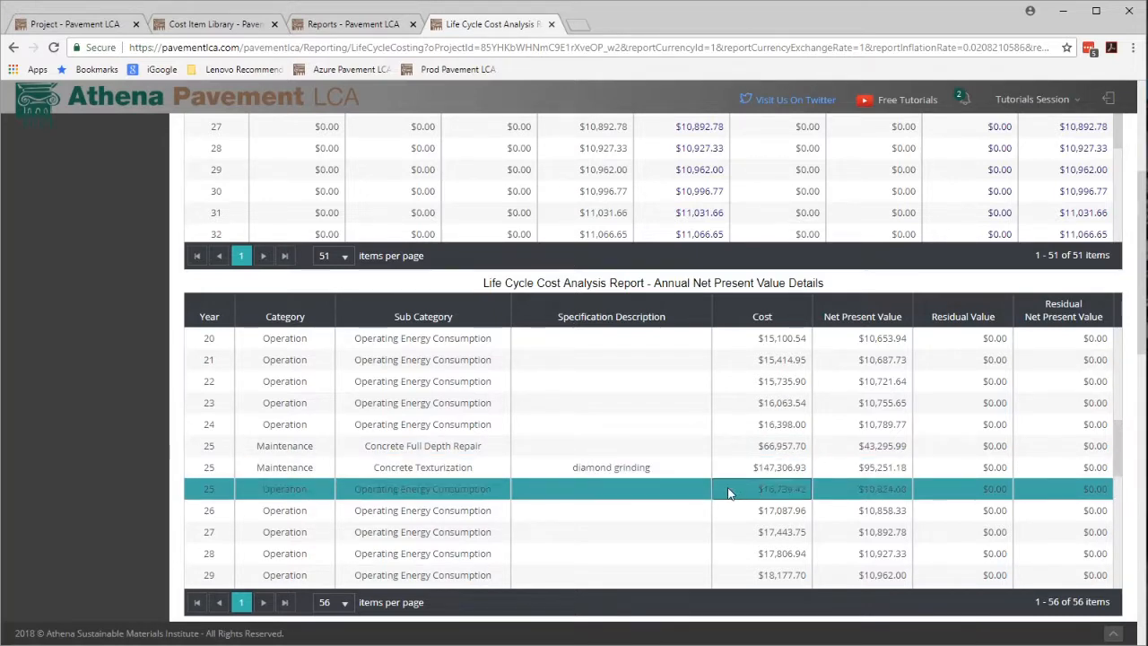
scroll(750, 484, "down", 5)
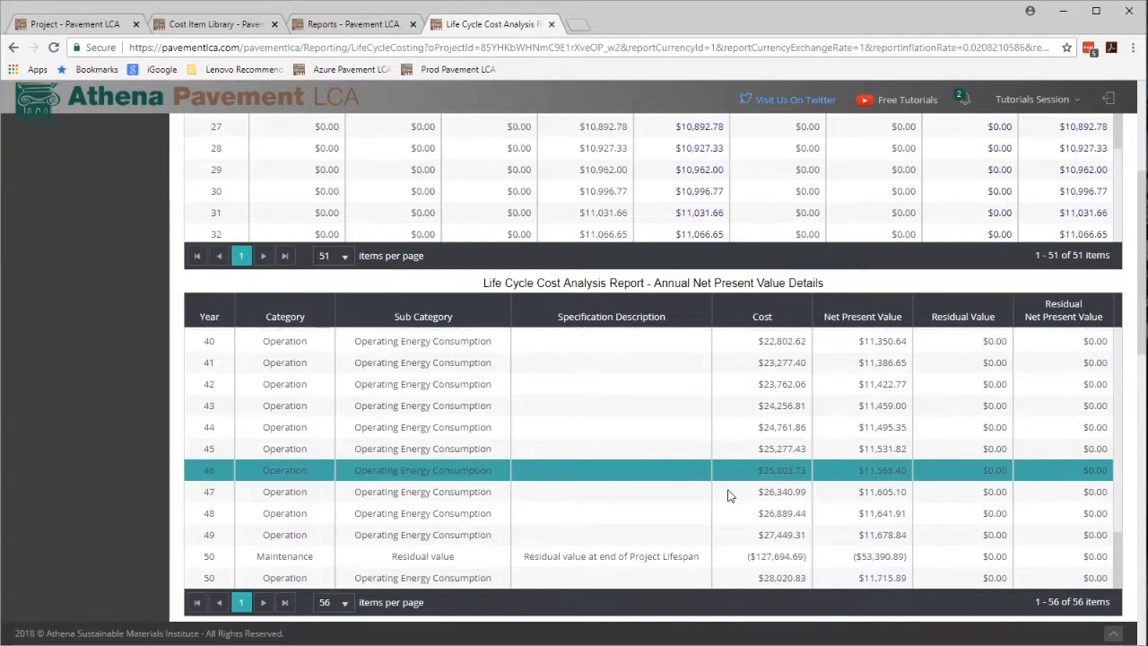
left_click(1143, 556)
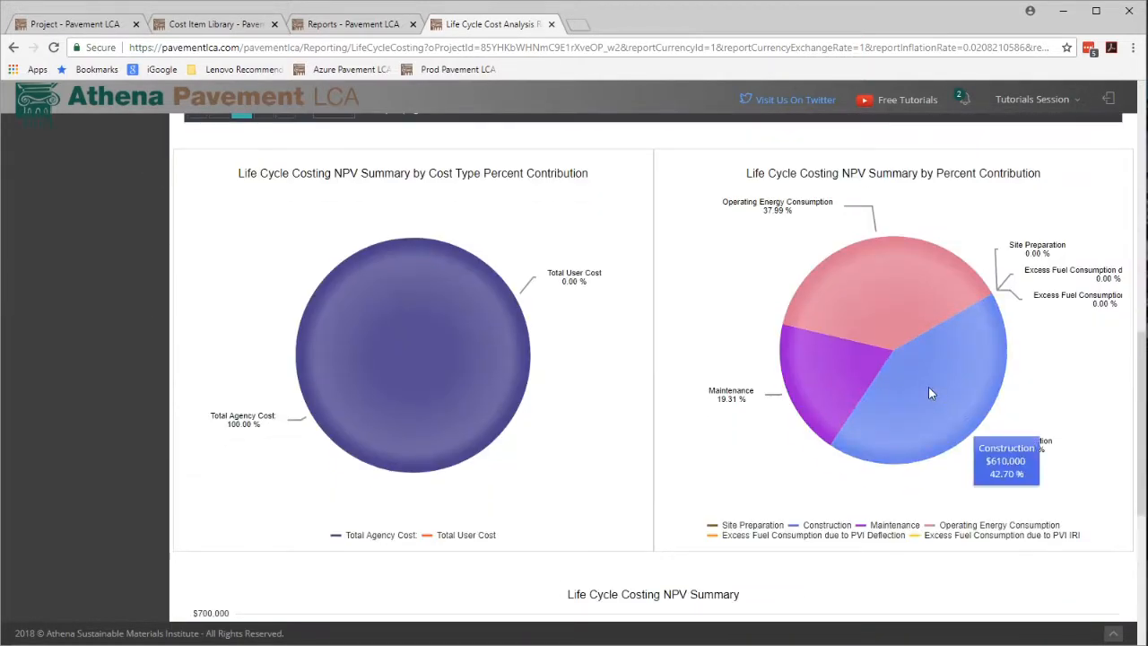
mouse_move(967, 287)
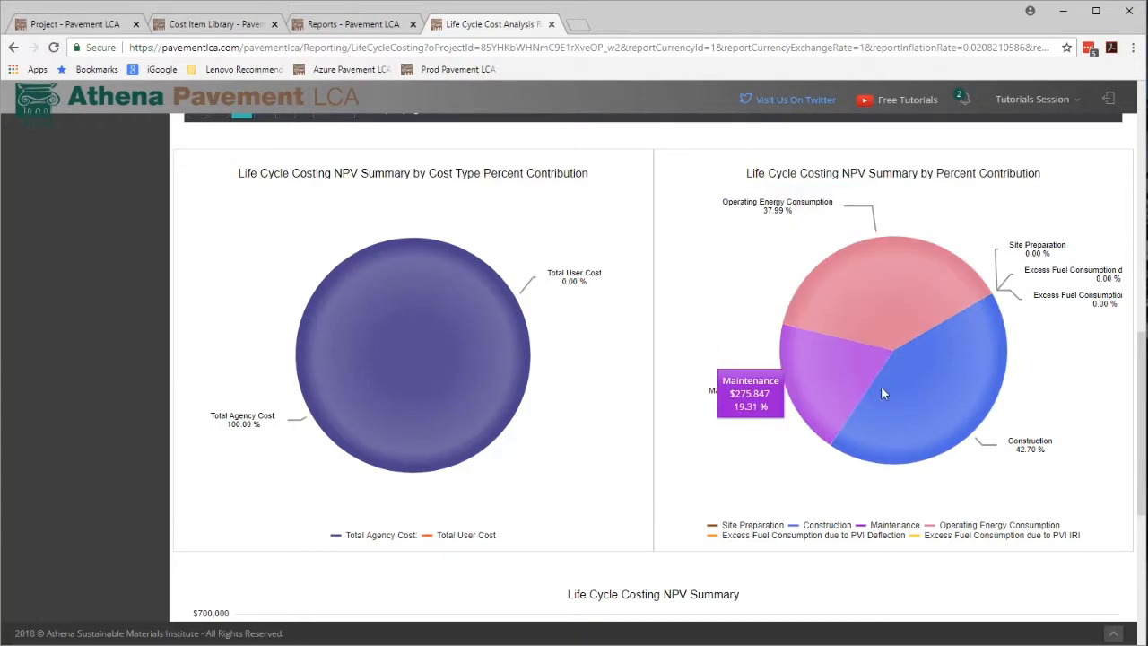
mouse_move(938, 402)
scroll(898, 469, "down", 4)
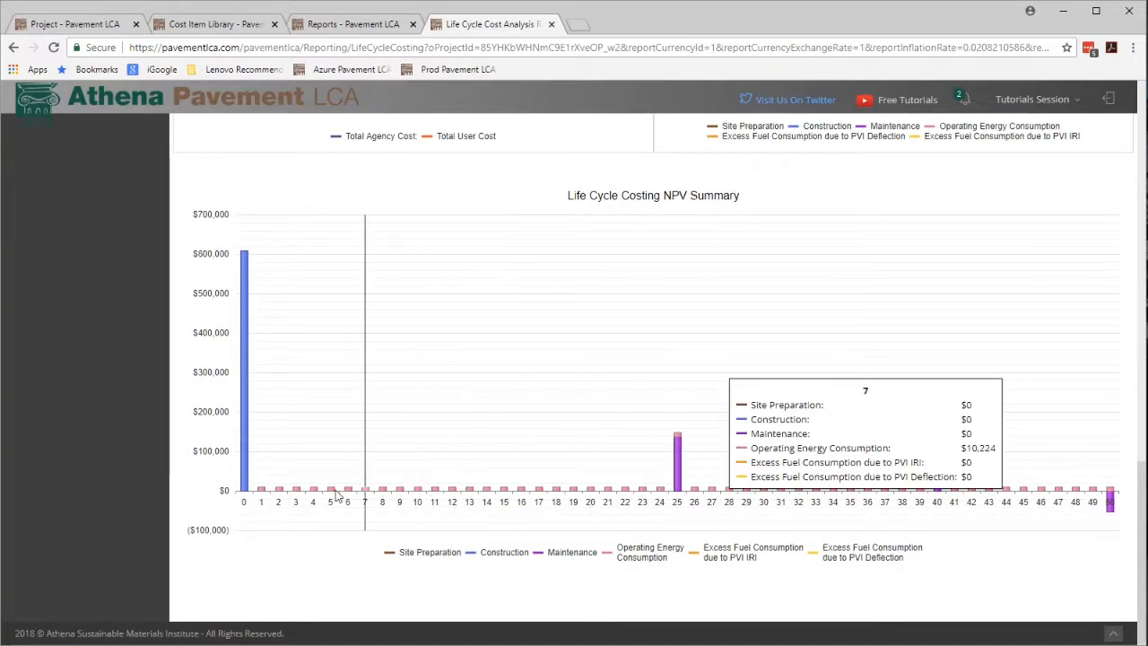
mouse_move(266, 485)
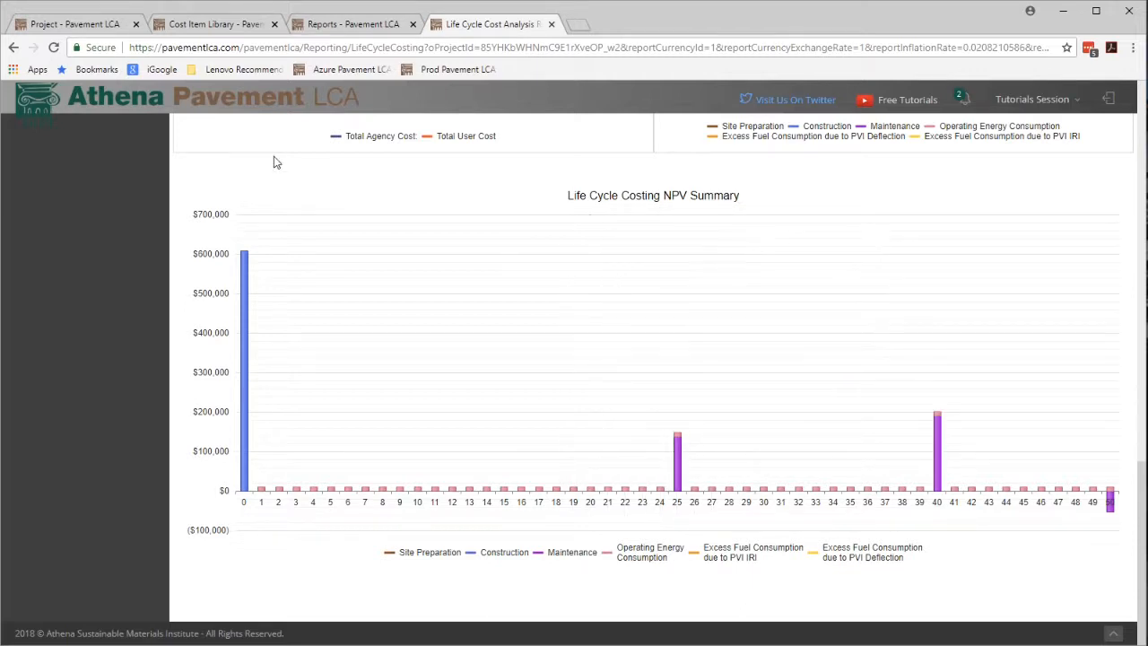
Open the PCC Arterial Road - LCCA project and examine its roadway's rehabilitation schedule and pavement vehicle interaction settings.
left_click(88, 27)
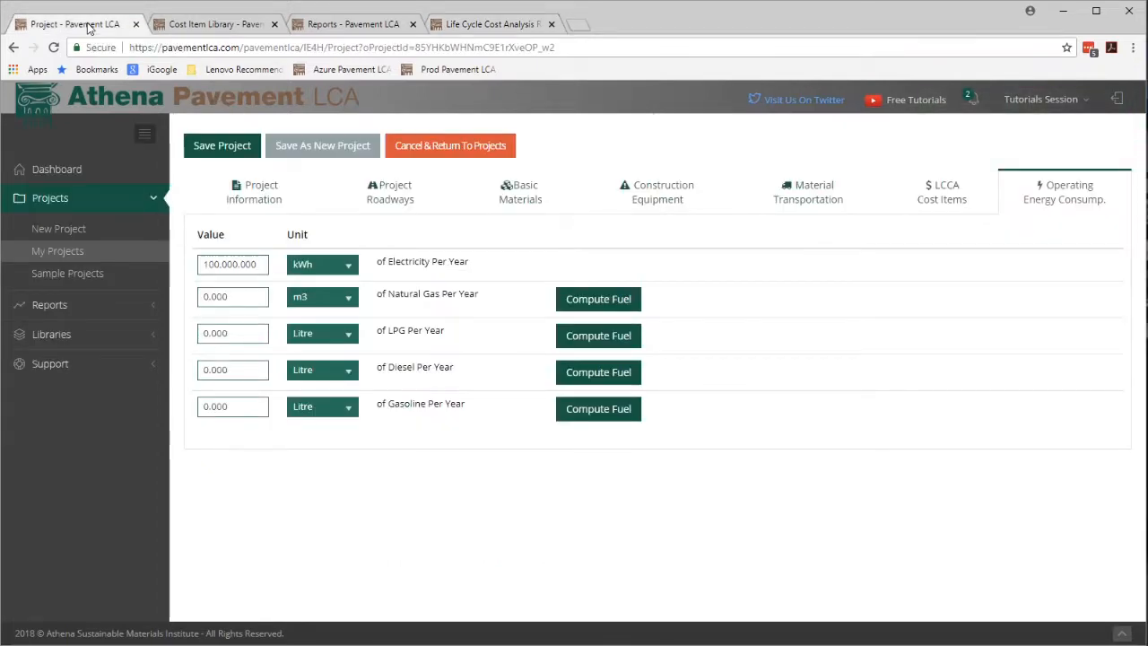
left_click(73, 255)
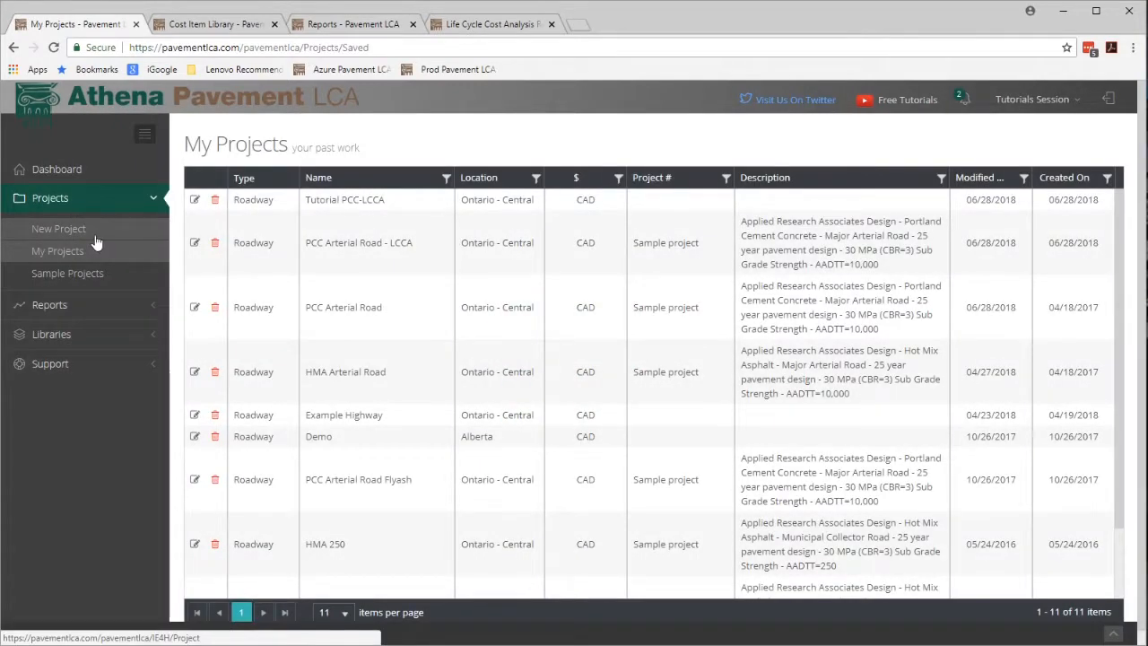
left_click(196, 244)
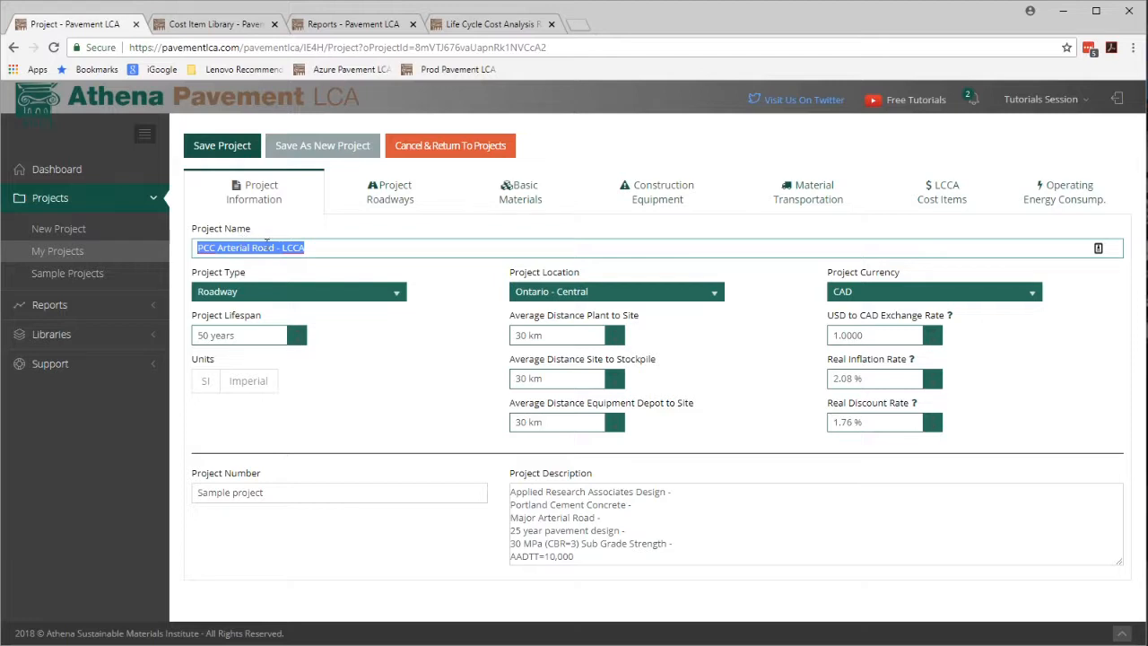
left_click(377, 206)
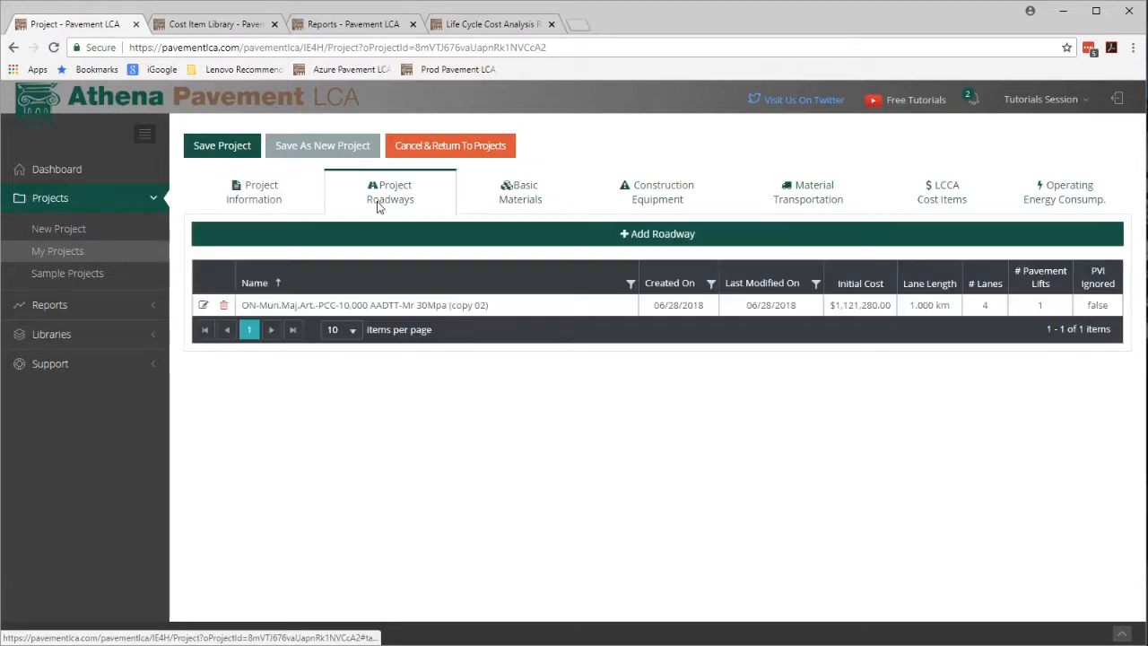
left_click(205, 306)
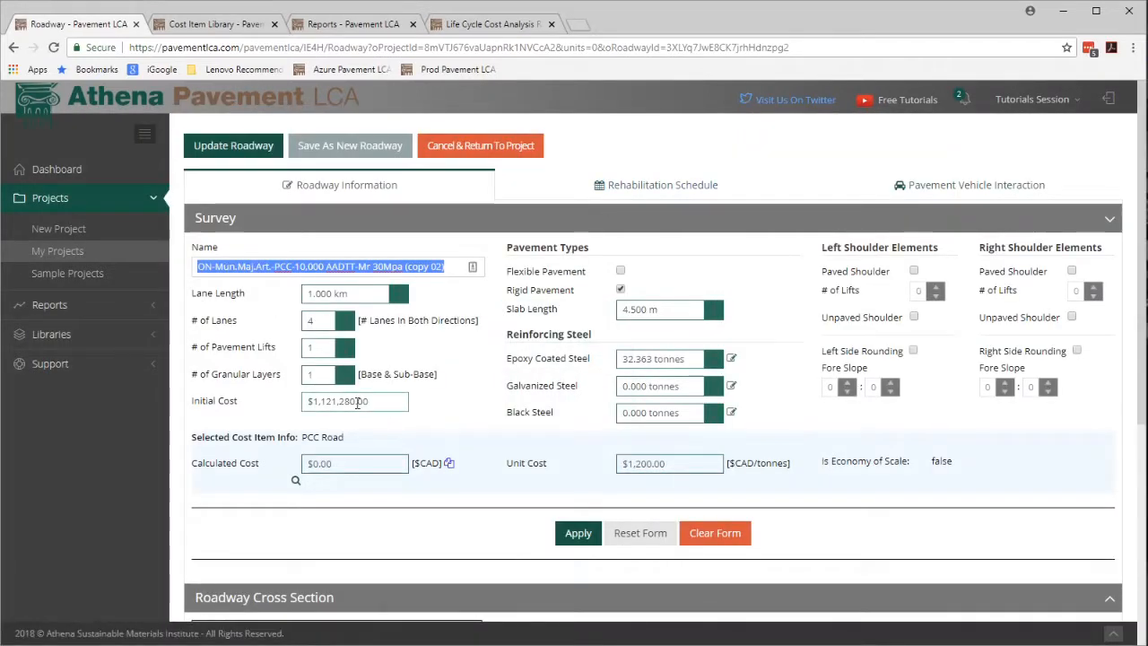
left_click(630, 185)
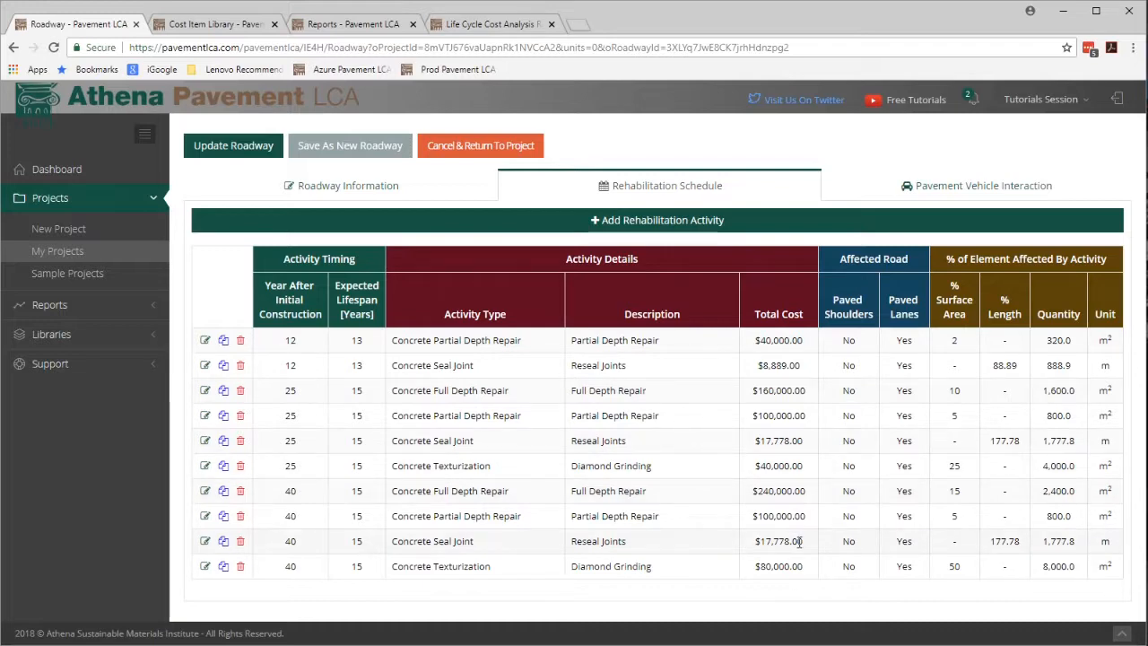
left_click(975, 193)
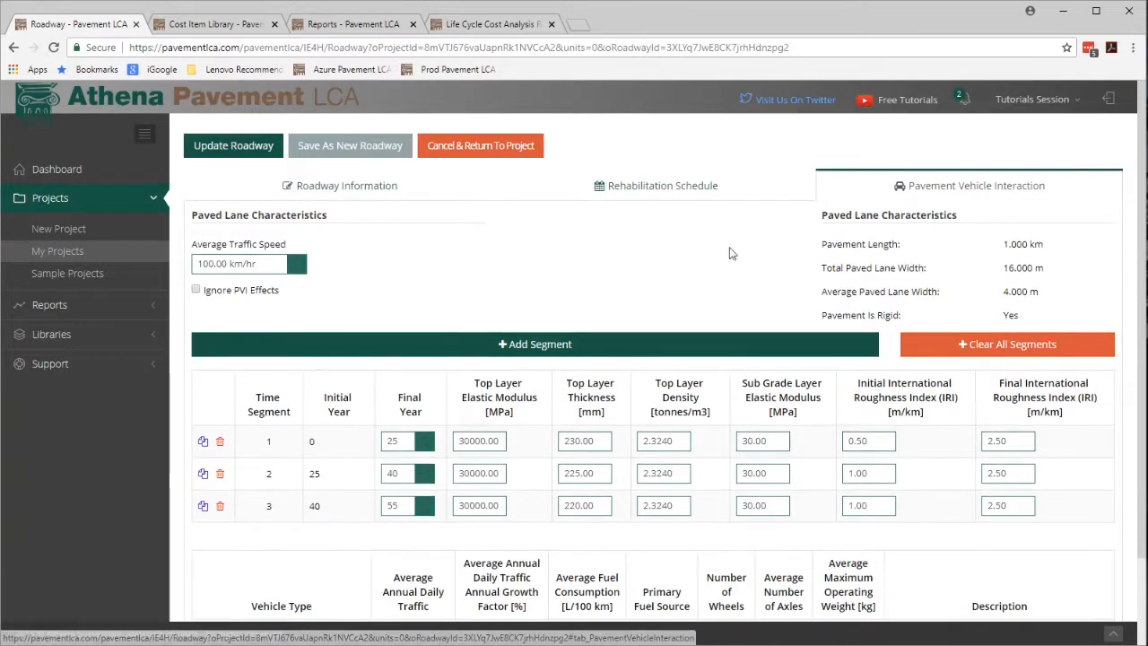
scroll(403, 548, "down", 1)
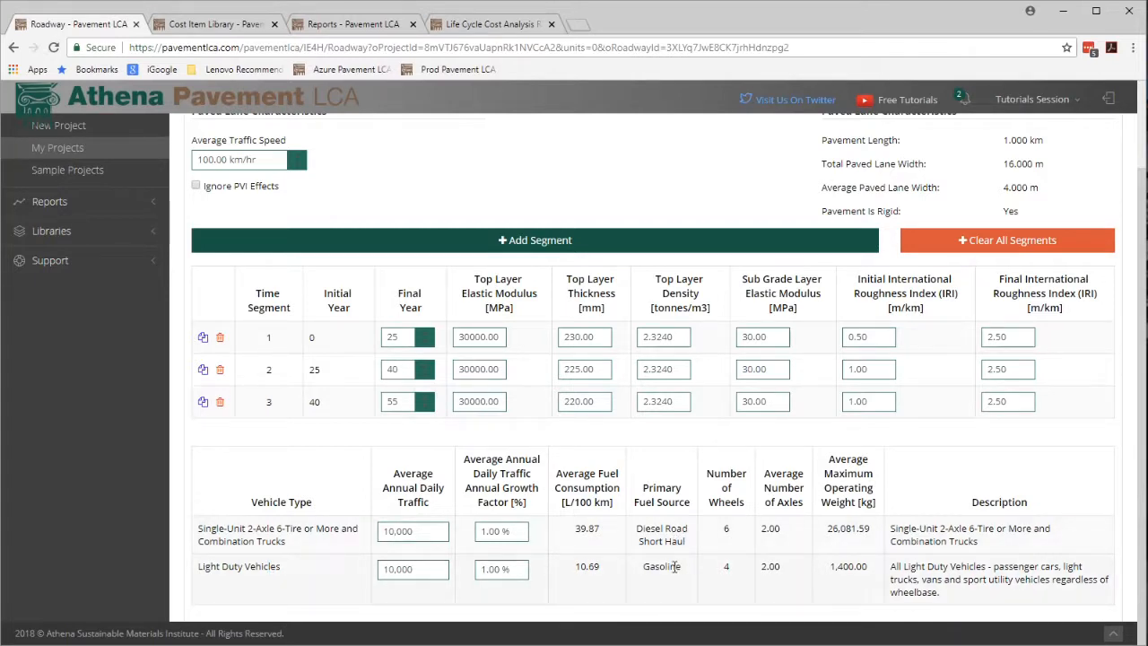
scroll(672, 565, "up", 2)
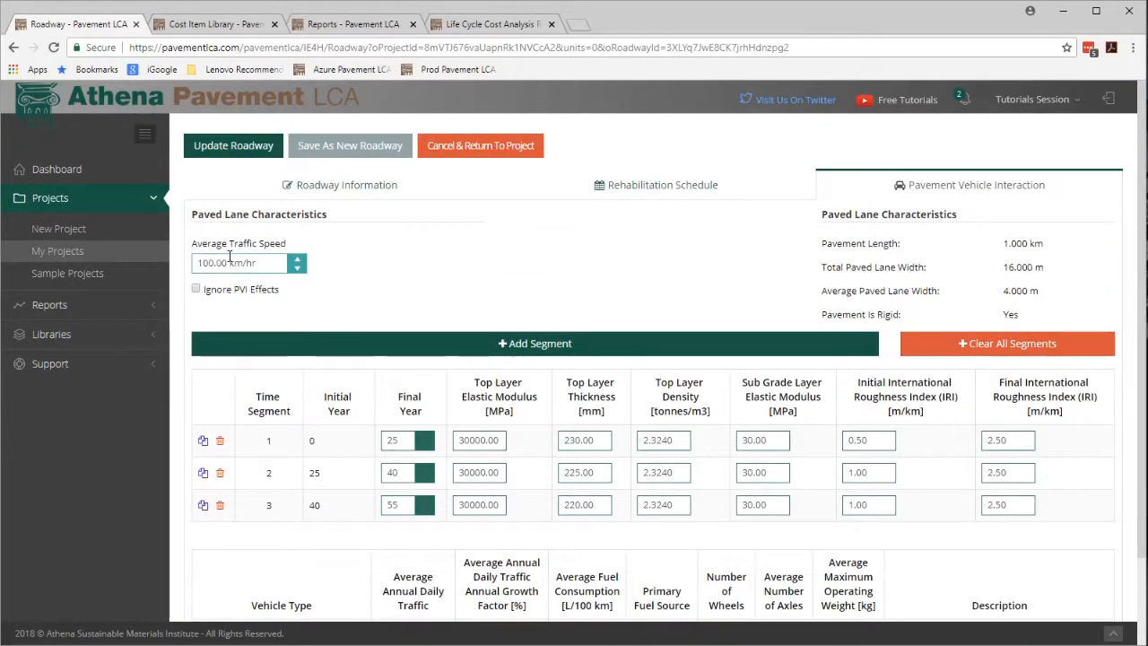
Return to the PCC Arterial Road - LCCA project and inspect the pvi diesel cost item, keeping Diesel Road Short Haul as its energy.
left_click(494, 154)
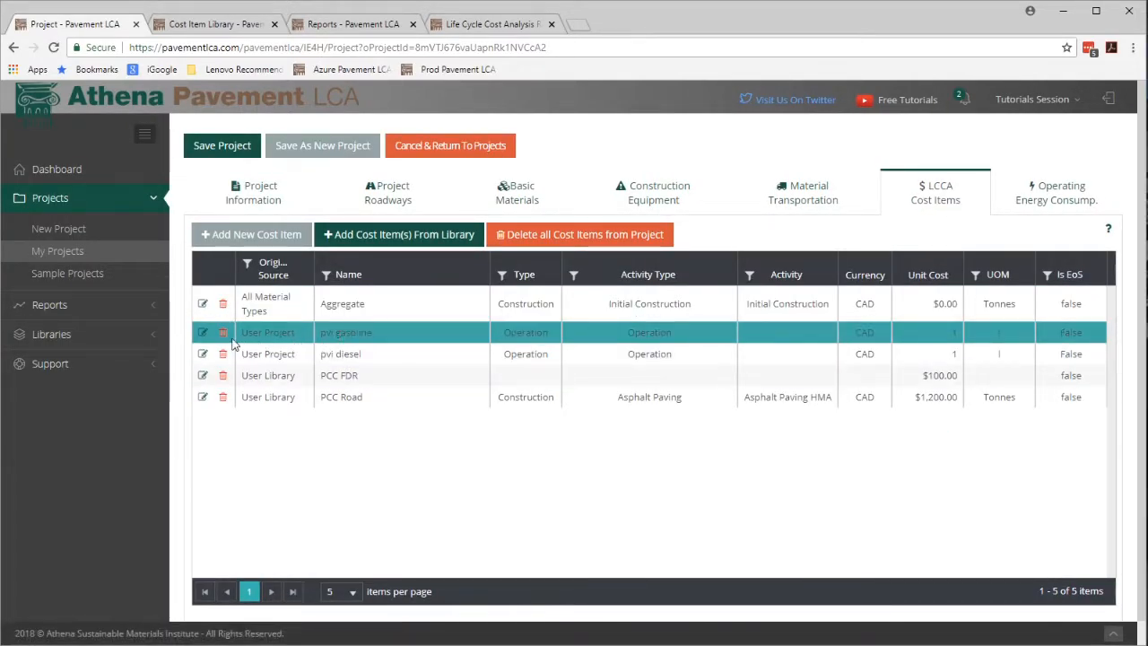
left_click(344, 353)
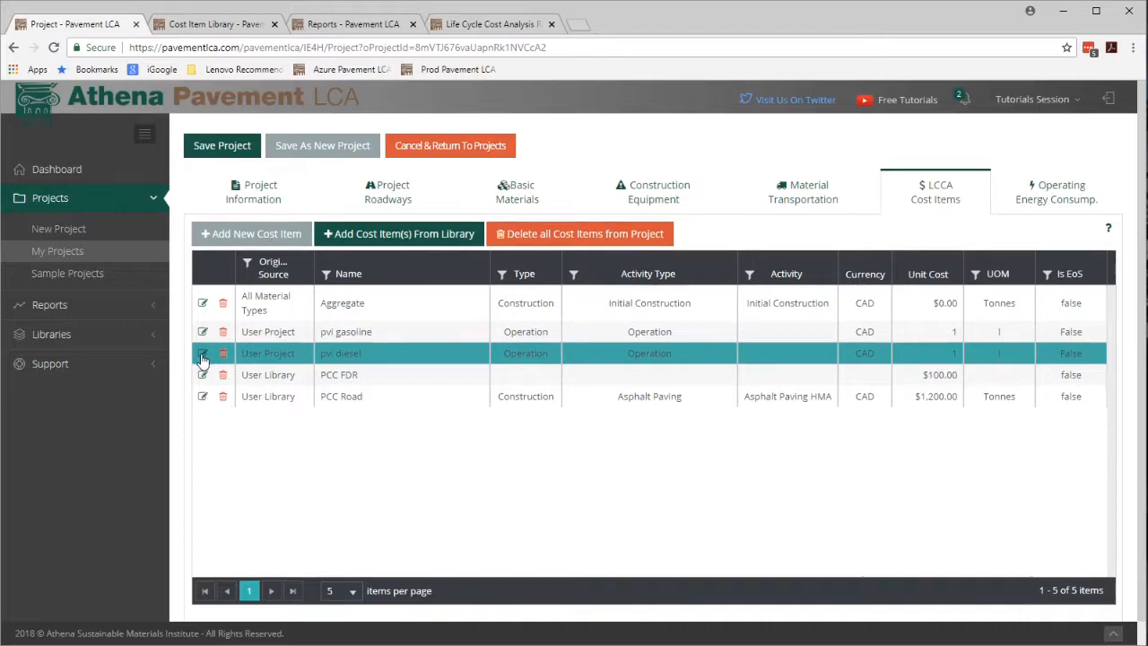
left_click(203, 353)
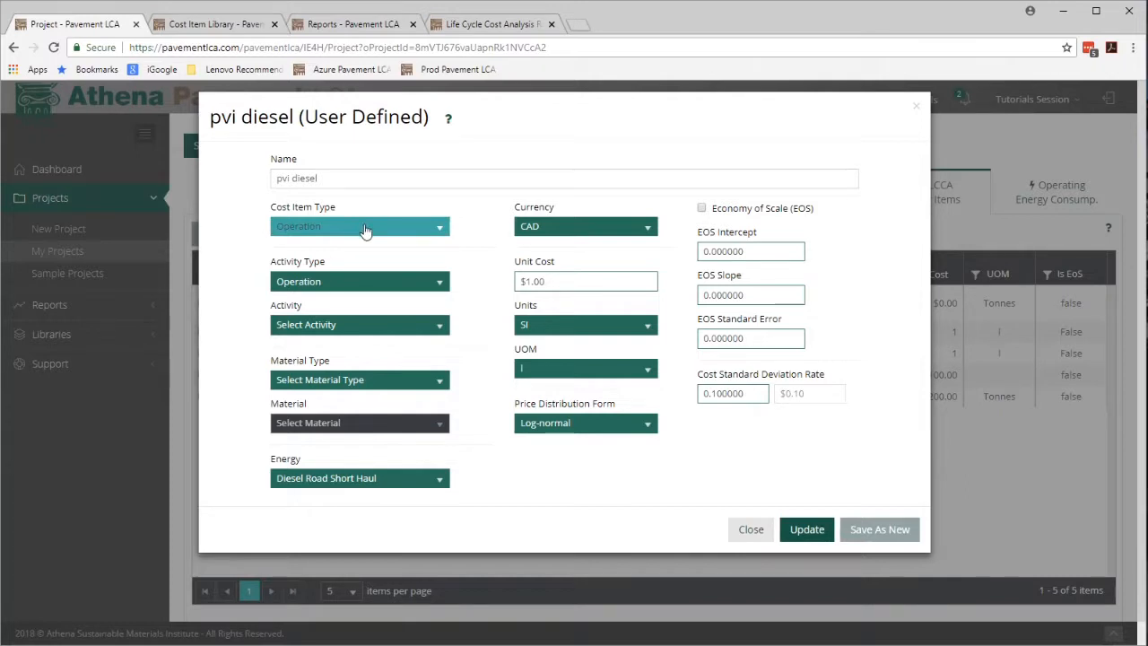
left_click(441, 482)
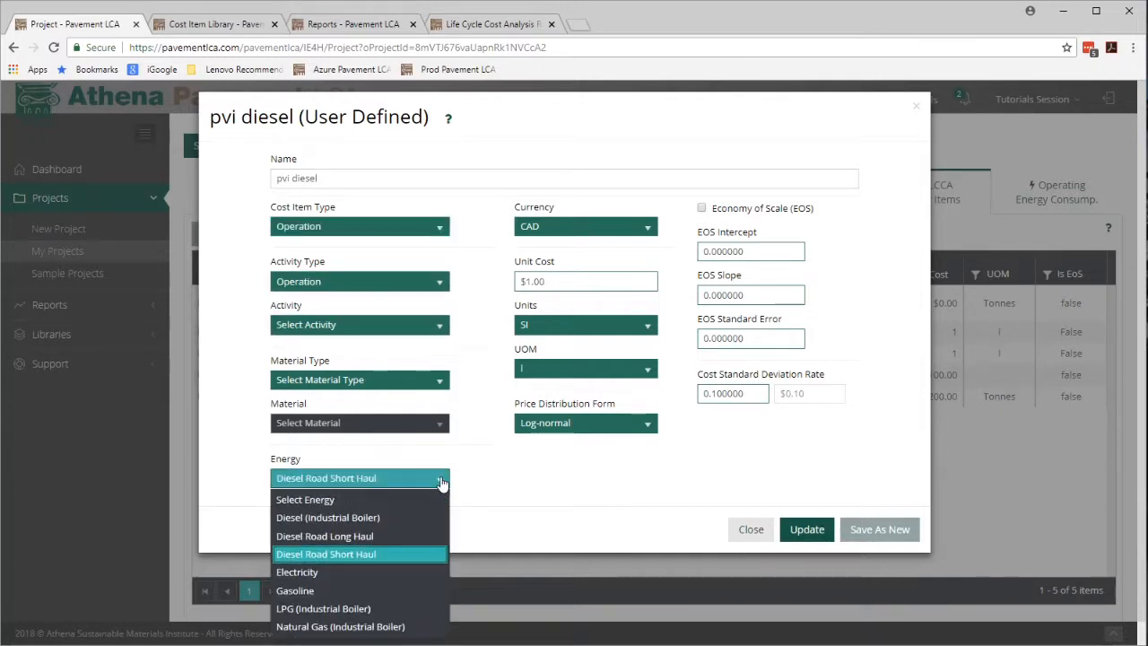
left_click(432, 553)
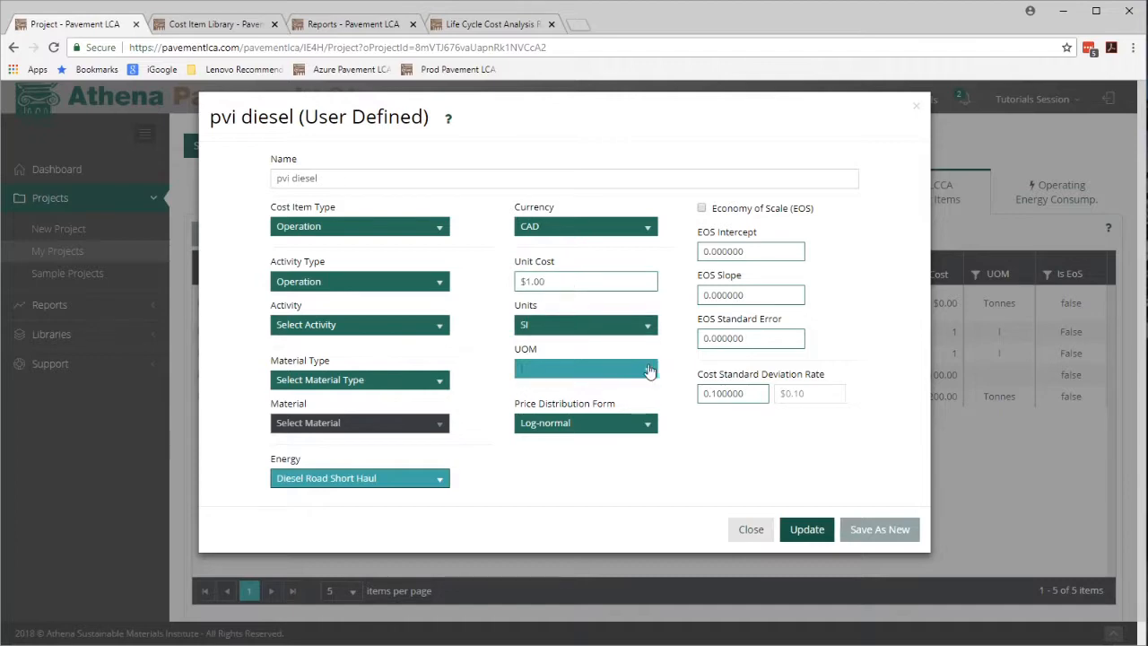
left_click(808, 534)
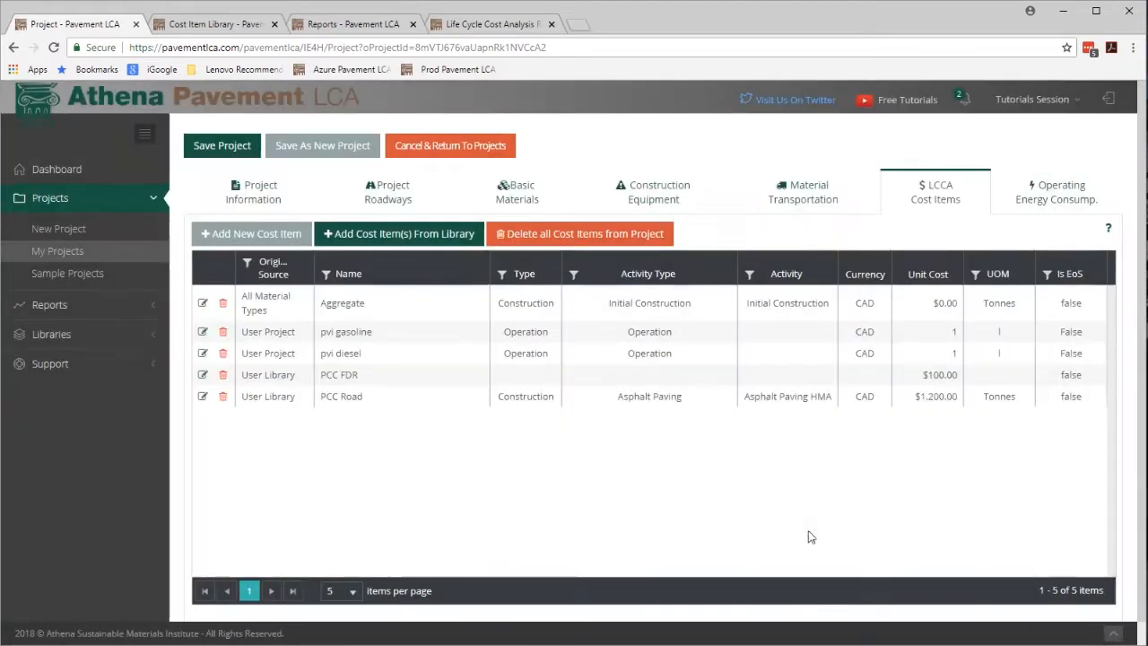
left_click(357, 358)
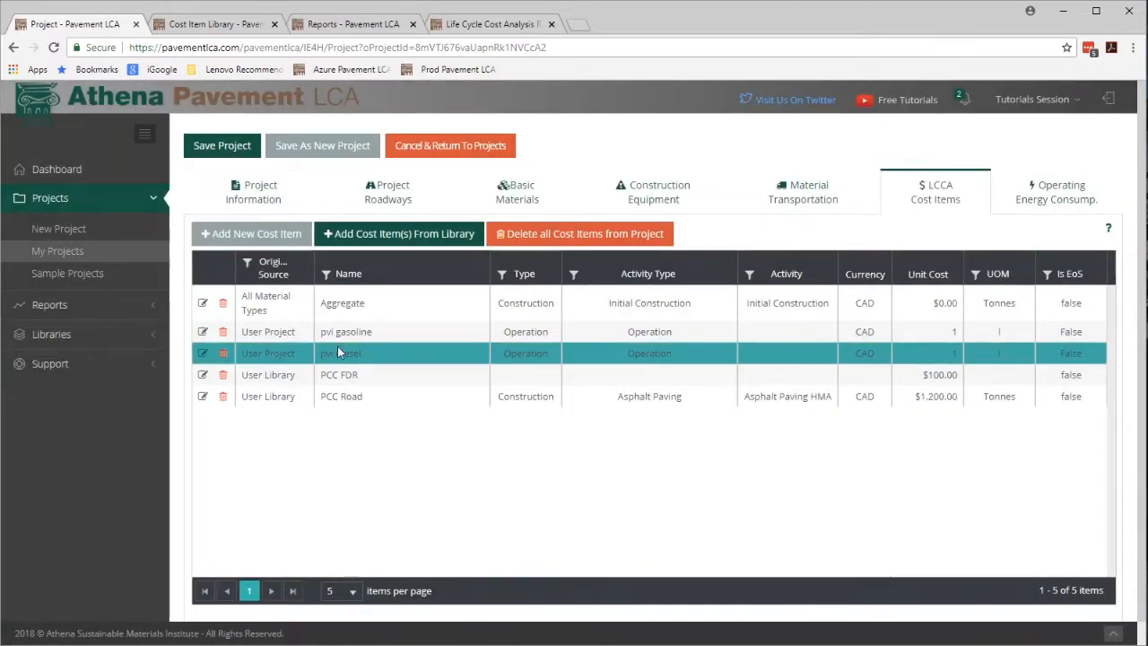
left_click(875, 339)
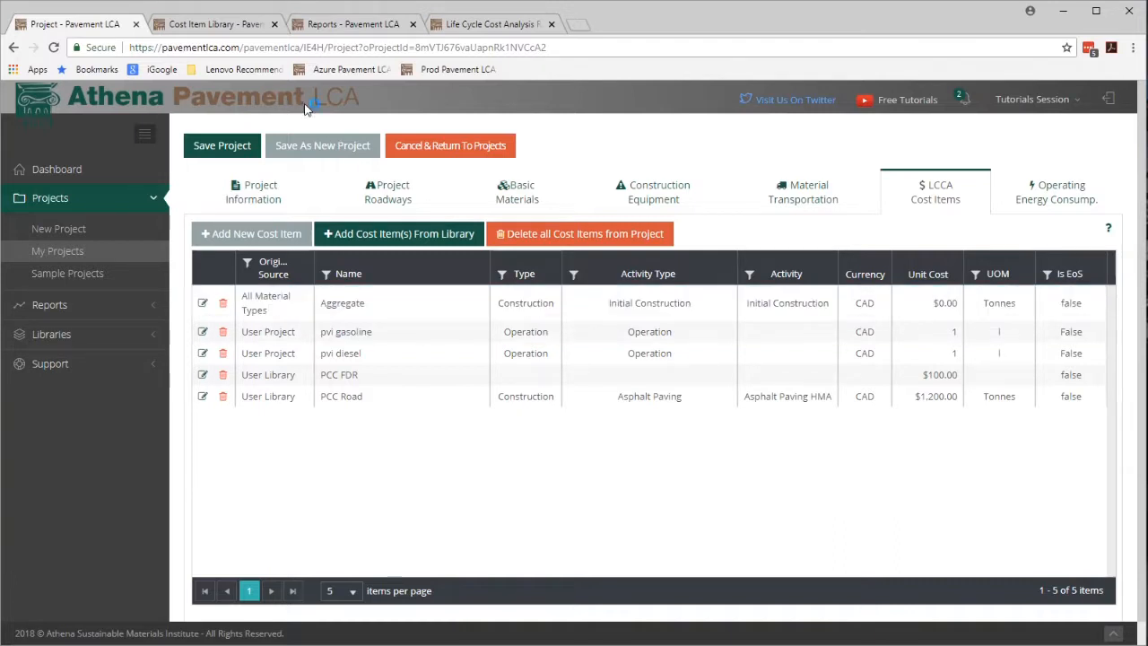
Submit a Life Cycle Cost Analysis report request for the PCC Arterial Road - LCCA project.
left_click(332, 27)
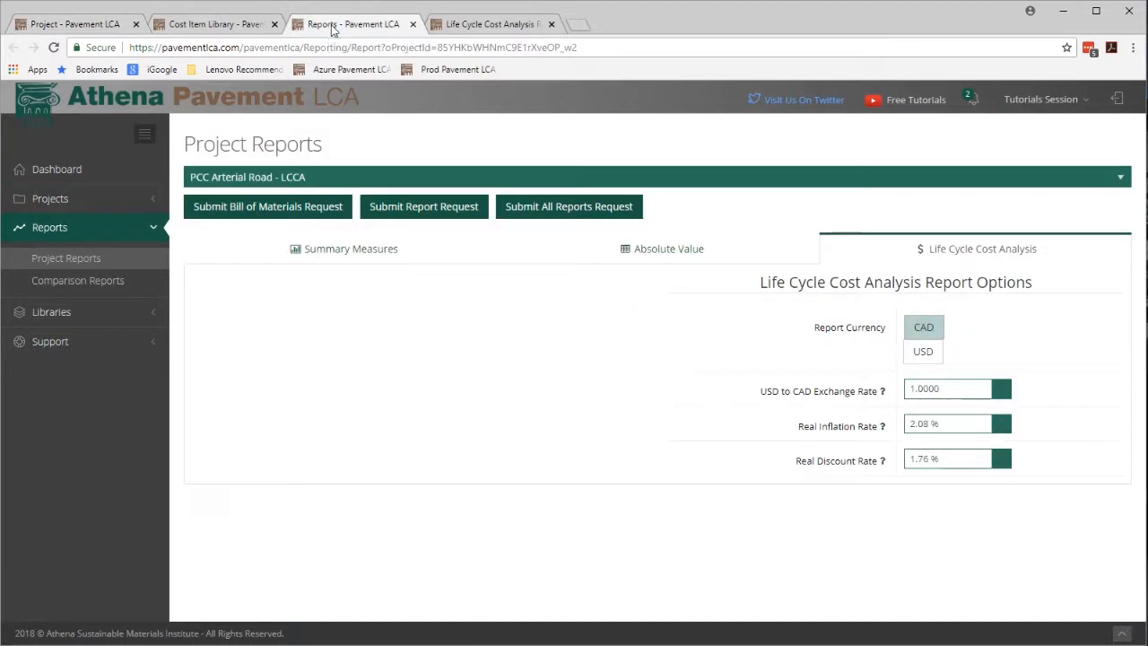
left_click(321, 182)
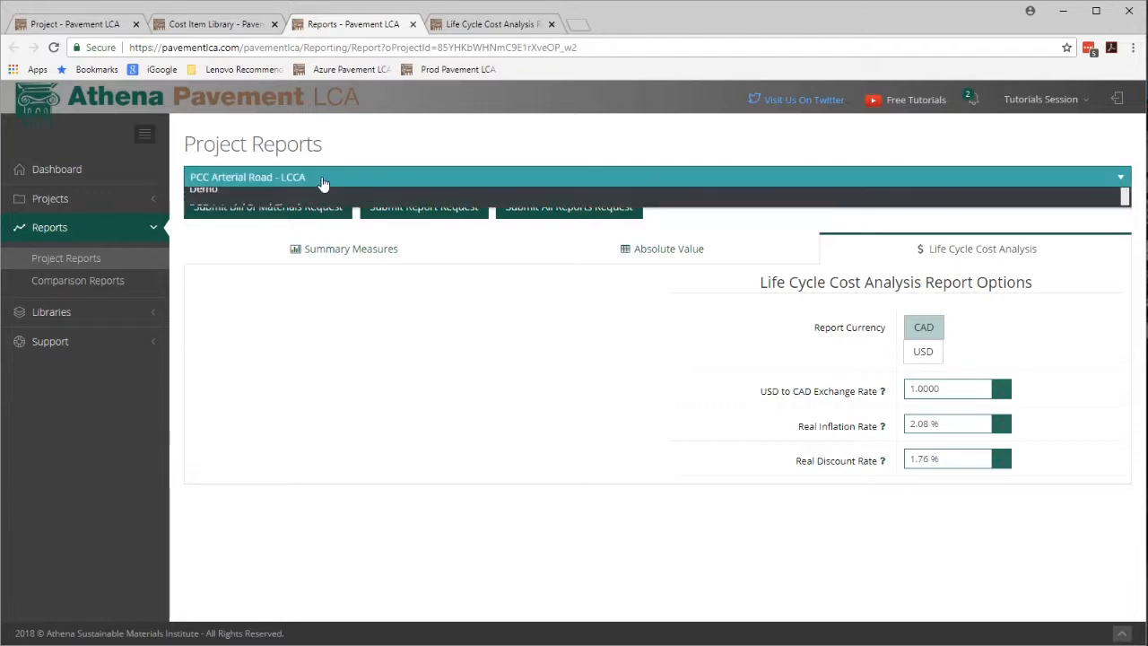
left_click(322, 182)
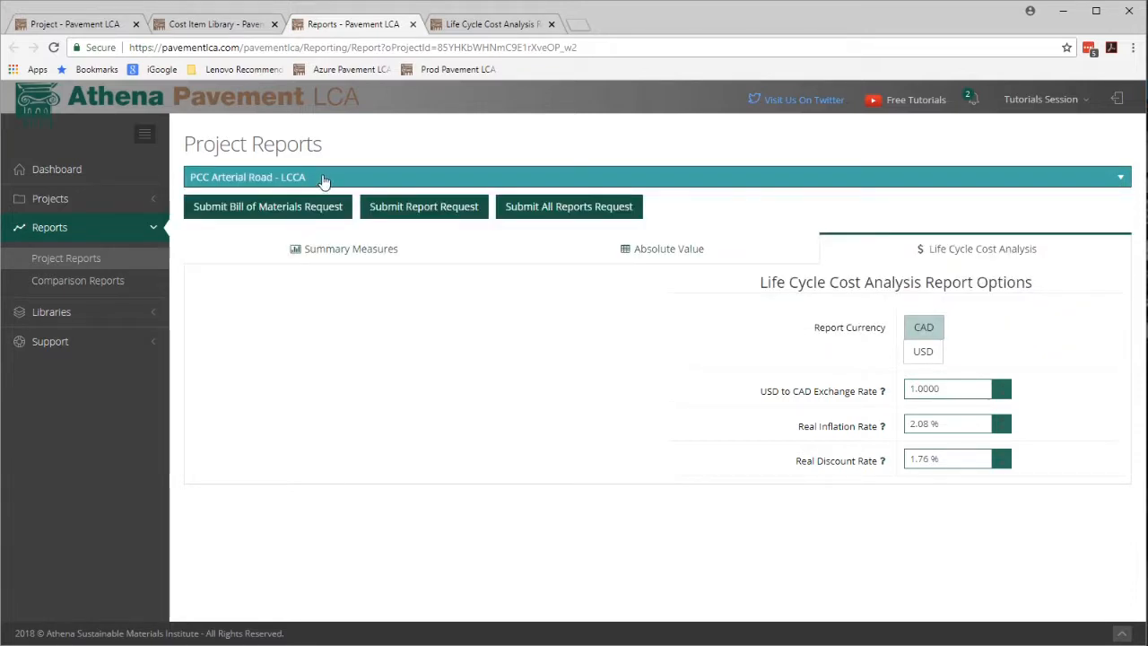
left_click(444, 220)
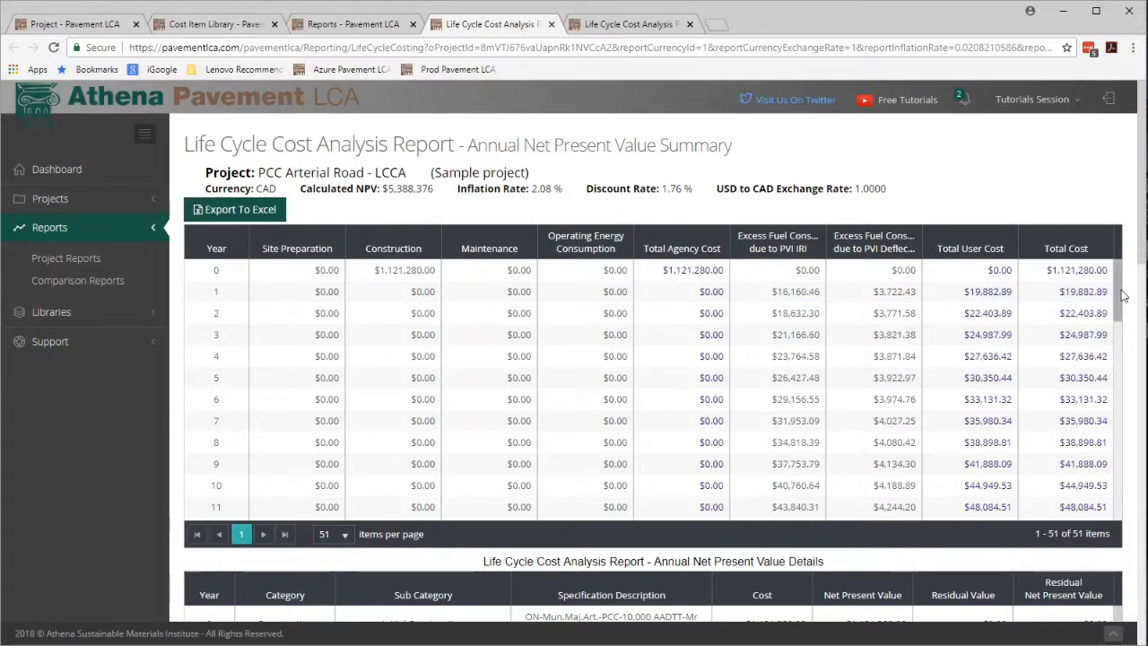
Review the sample project's annual net present value summary and details tables, including the year 25 maintenance rows.
left_click_drag(1121, 296, 1122, 398)
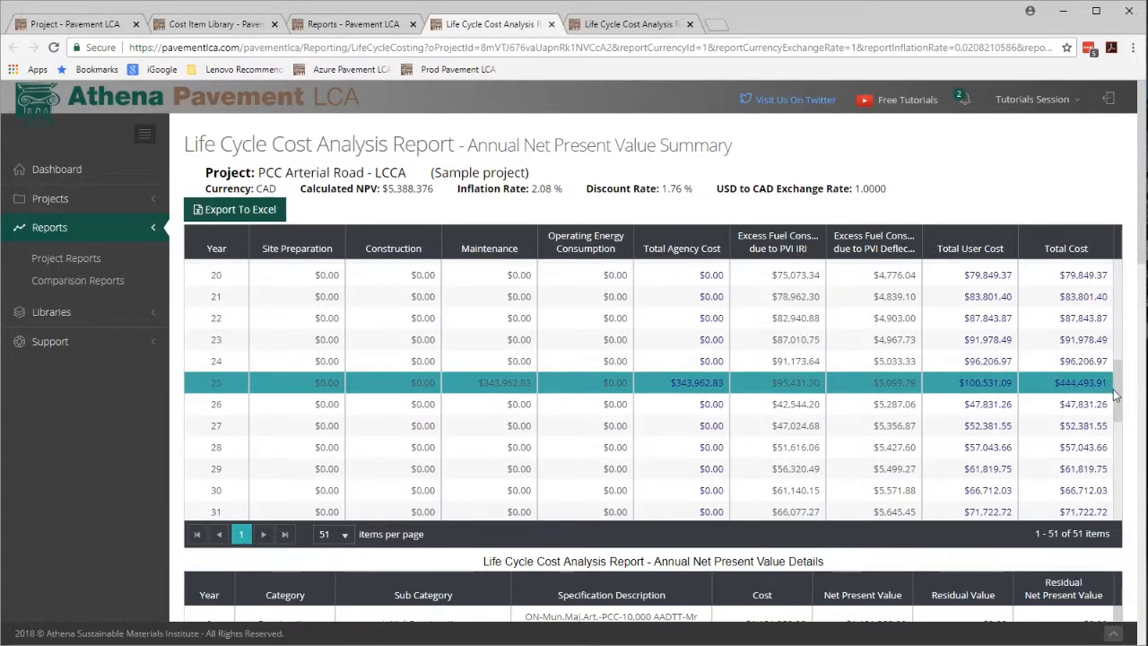
left_click_drag(1114, 395, 1112, 524)
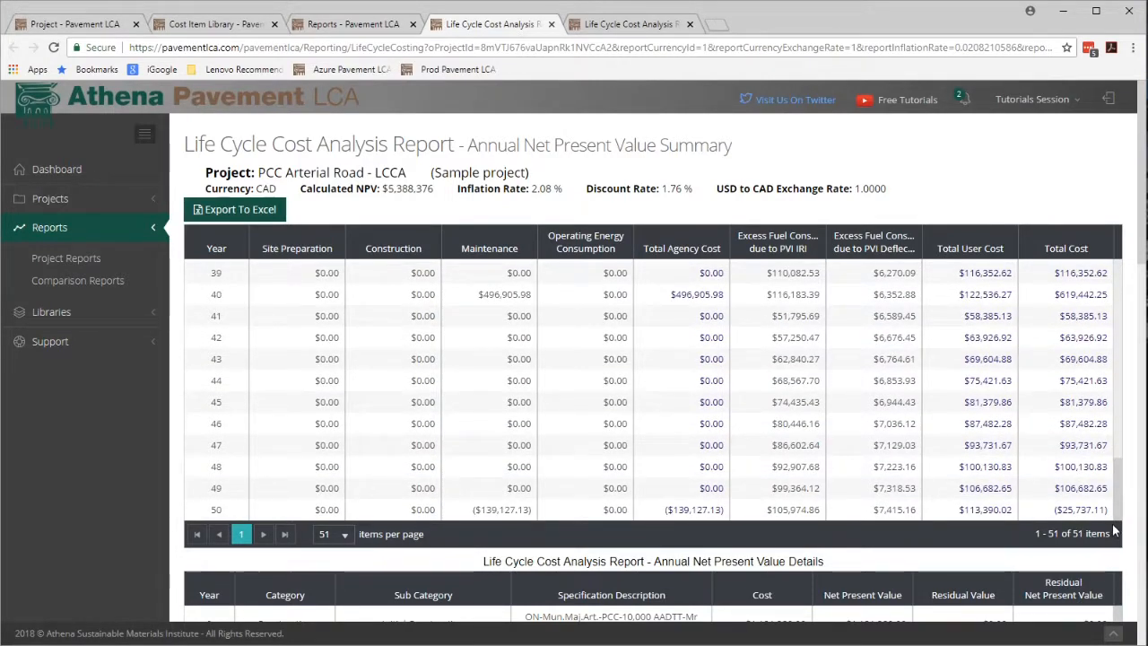
scroll(843, 328, "down", 6)
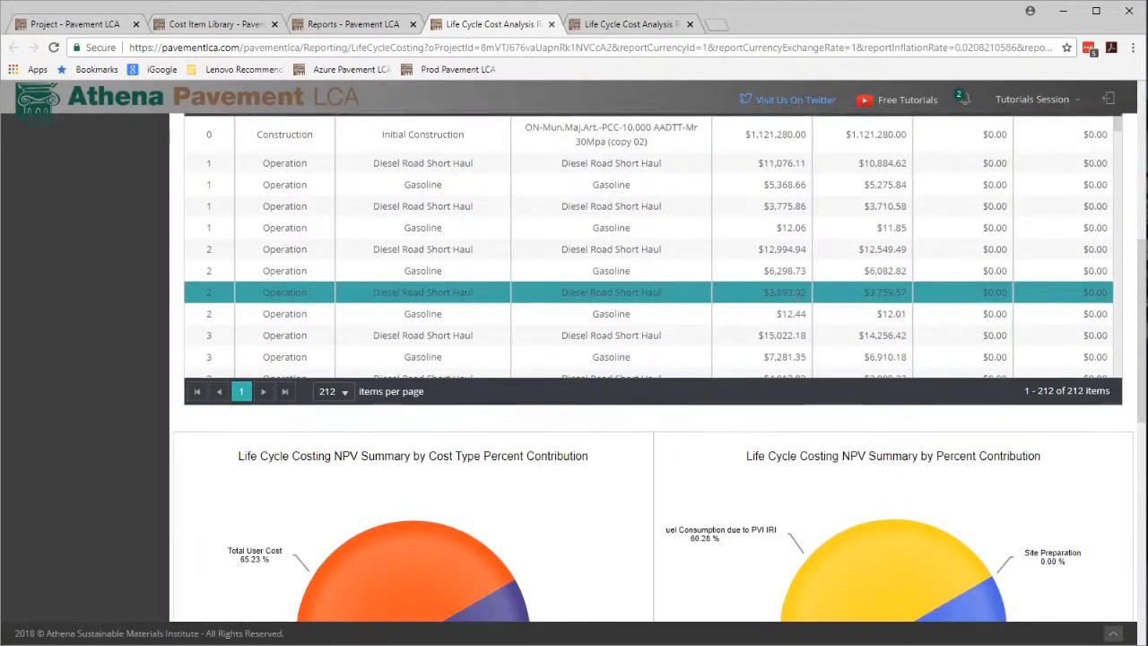
scroll(813, 296, "up", 3)
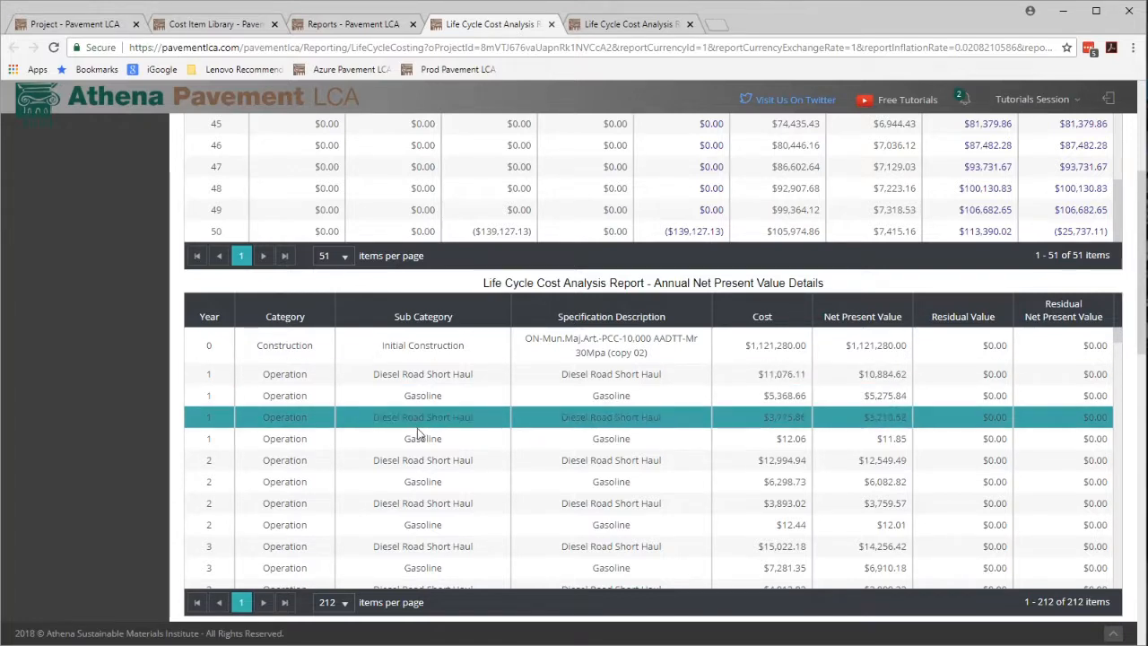
scroll(719, 454, "down", 8)
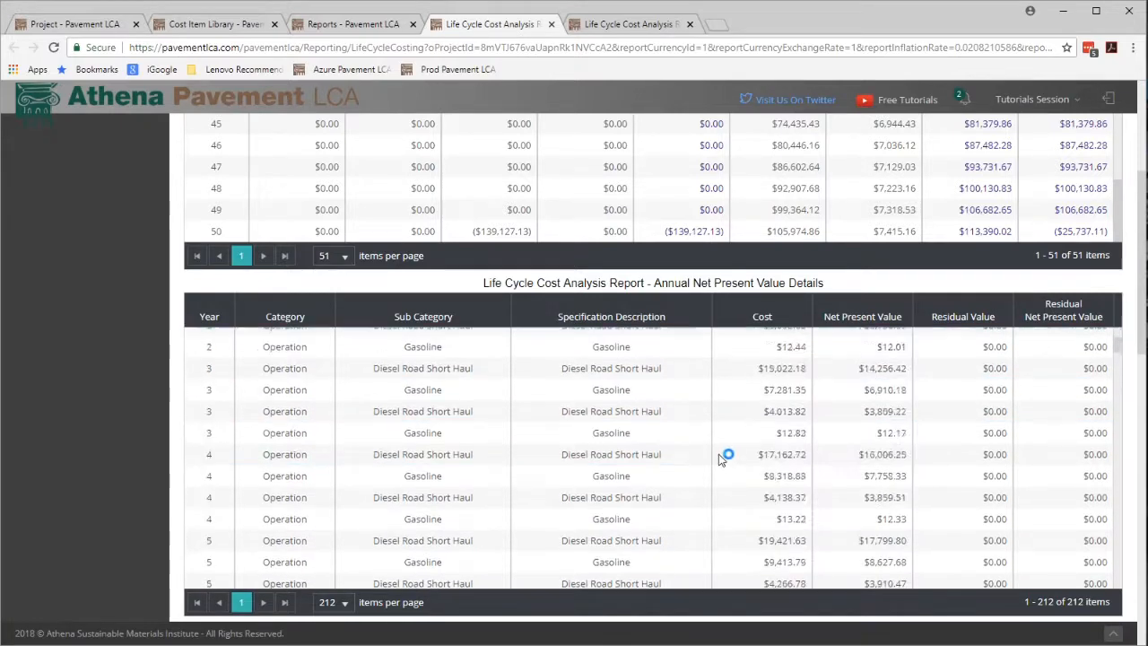
scroll(718, 454, "down", 8)
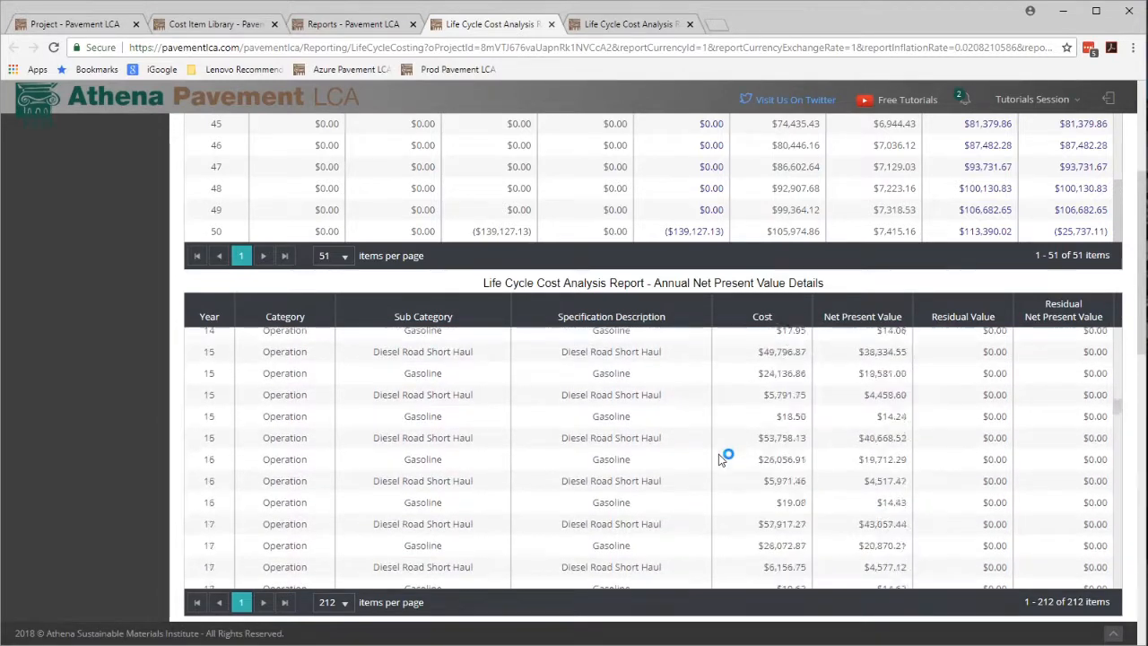
scroll(720, 459, "down", 10)
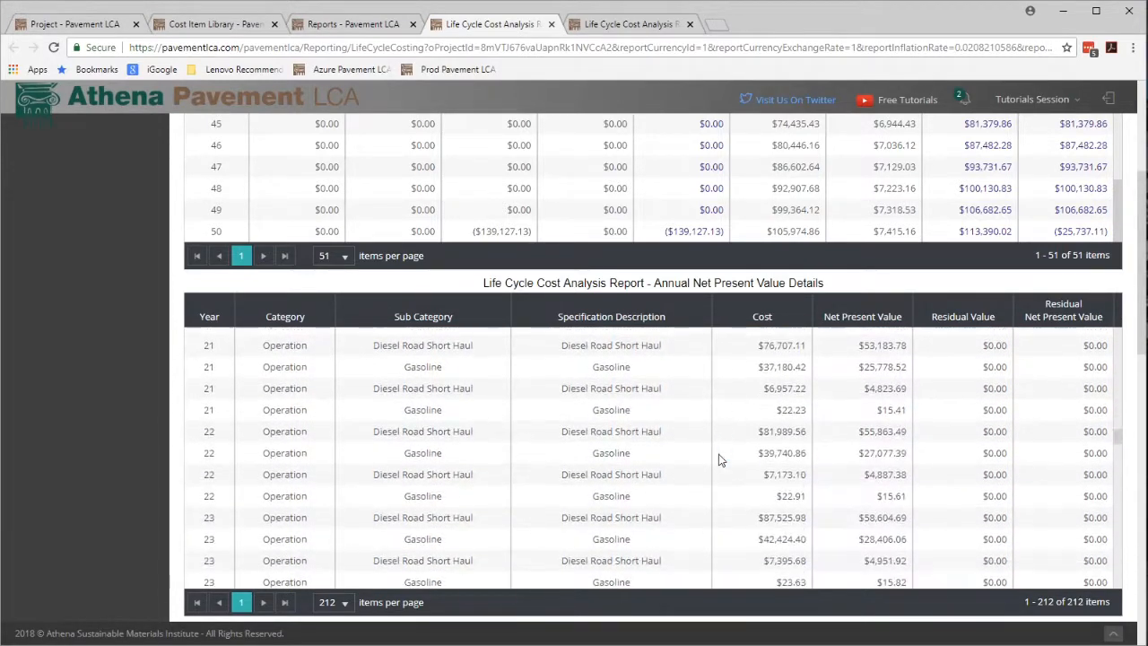
left_click(336, 445)
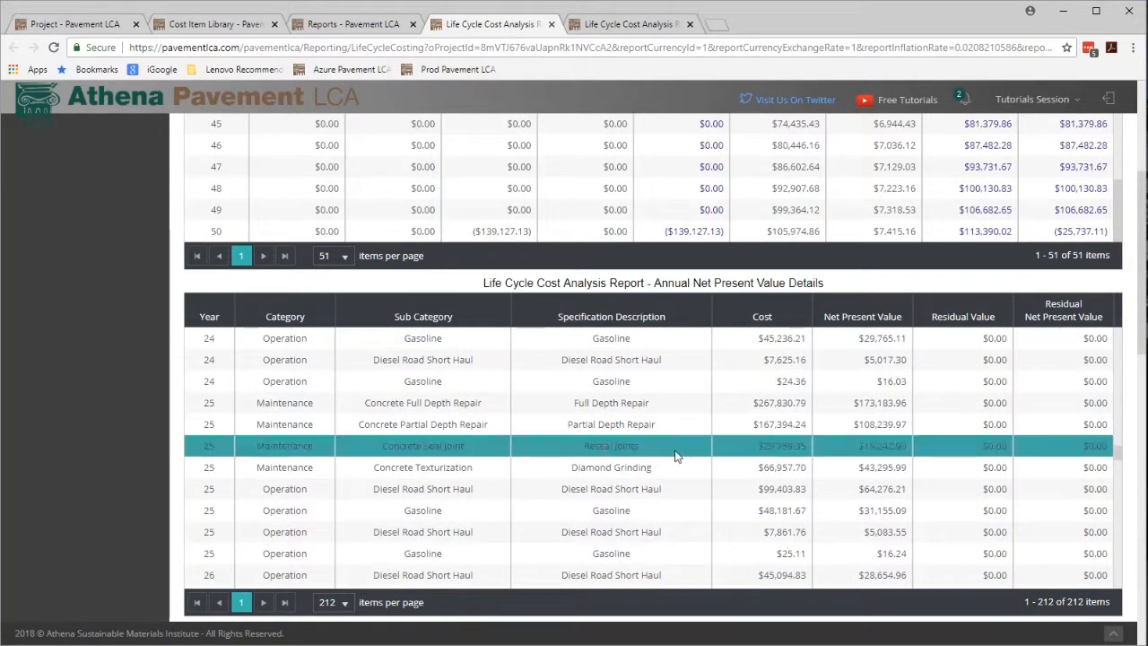
left_click(336, 402)
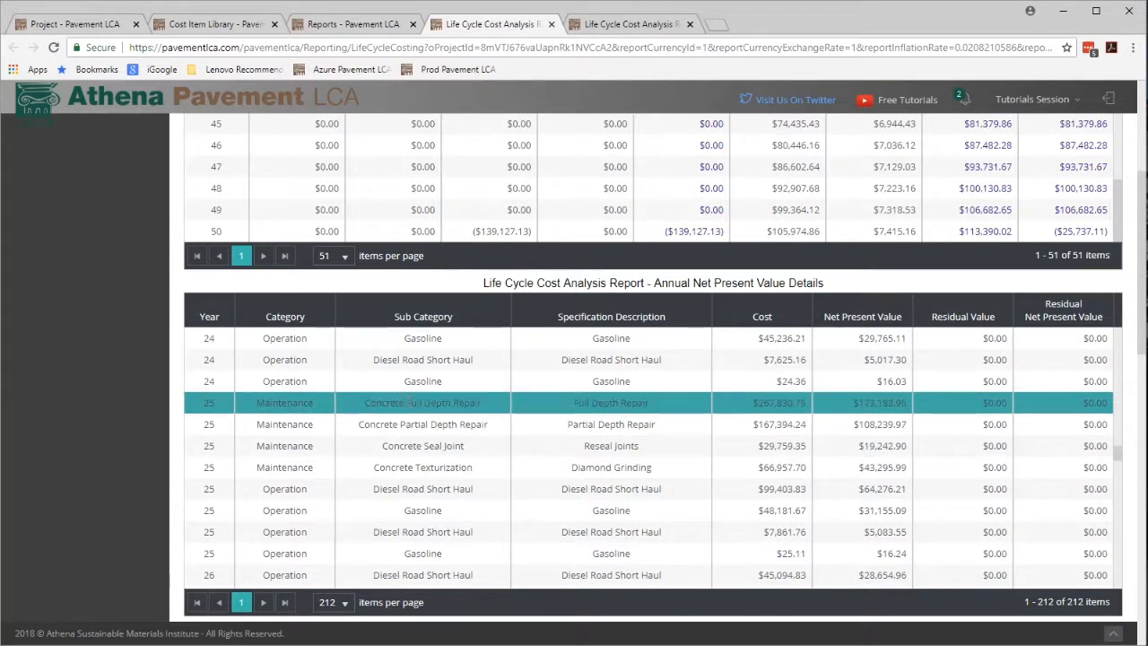
left_click(419, 423)
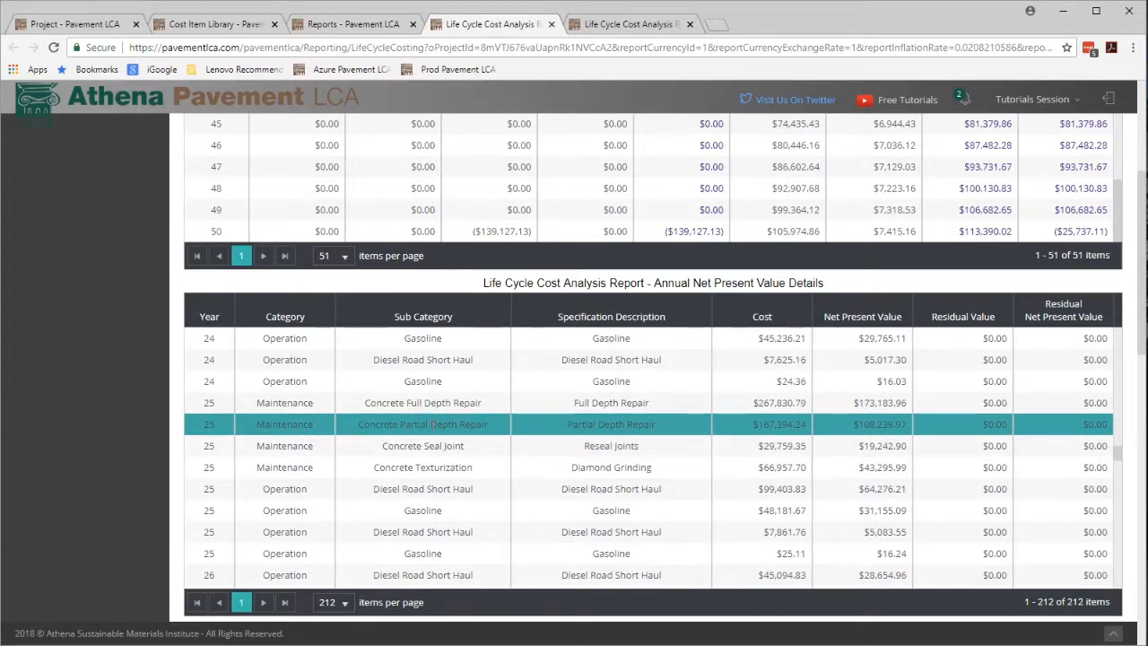
left_click(433, 446)
left_click(434, 467)
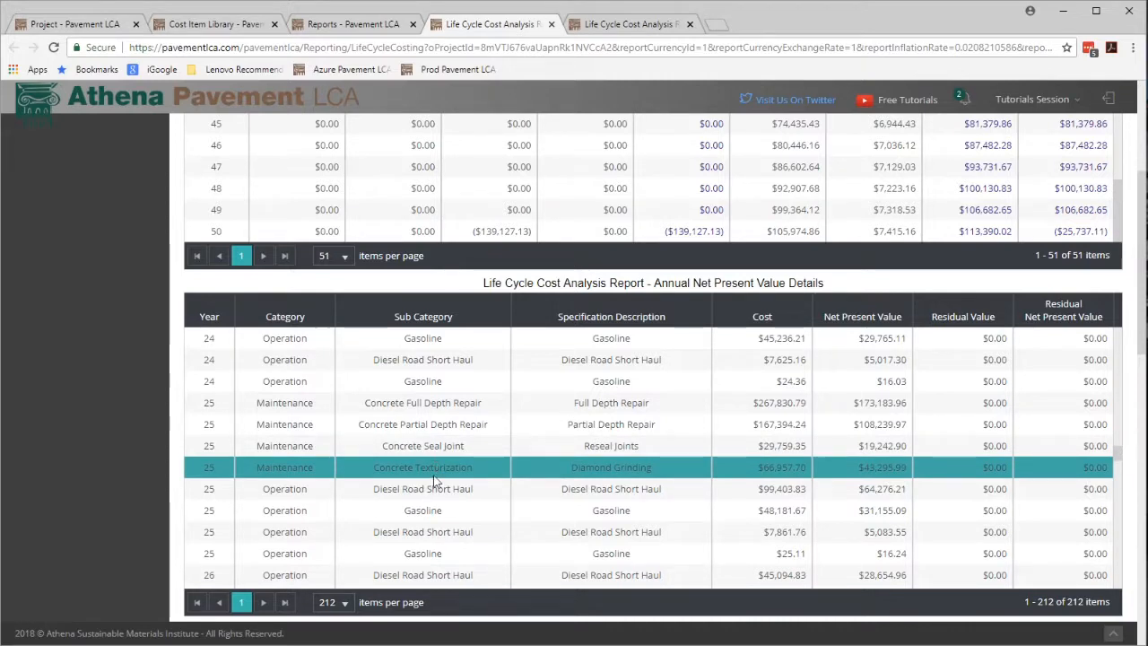
left_click(423, 488)
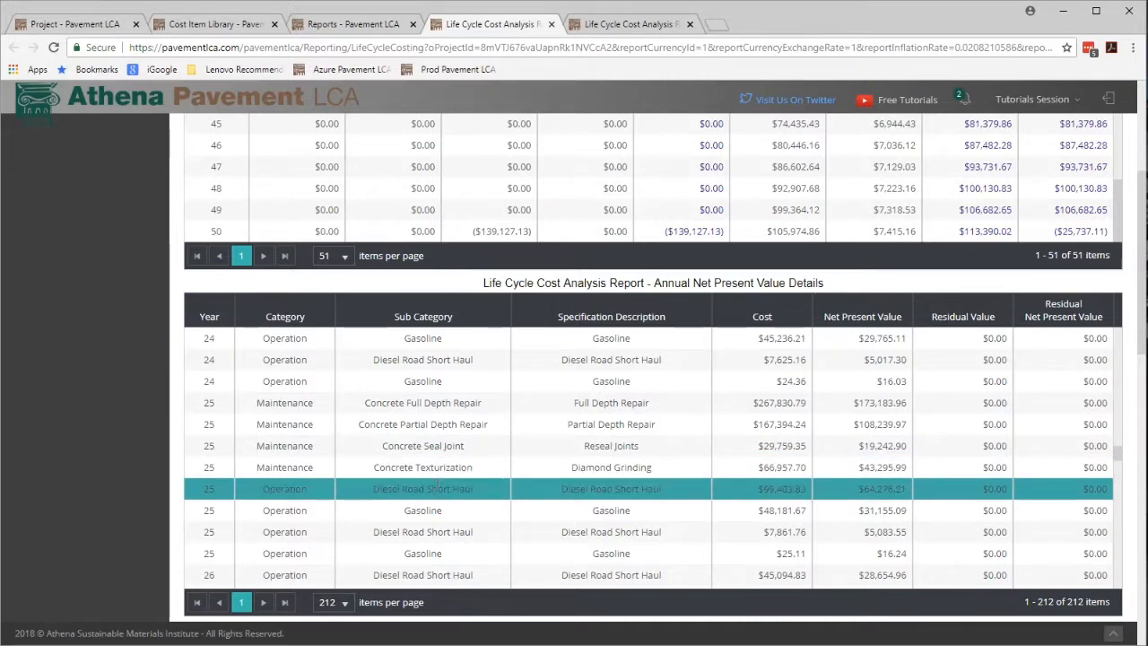
scroll(457, 502, "down", 1)
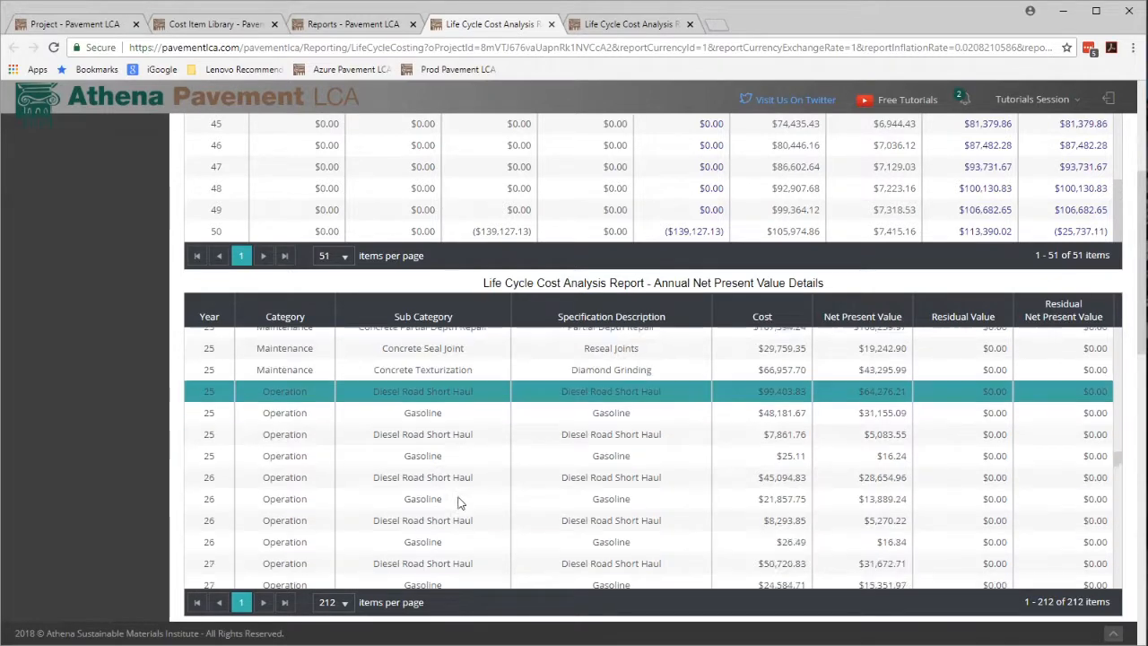
scroll(458, 502, "down", 5)
left_click(460, 504)
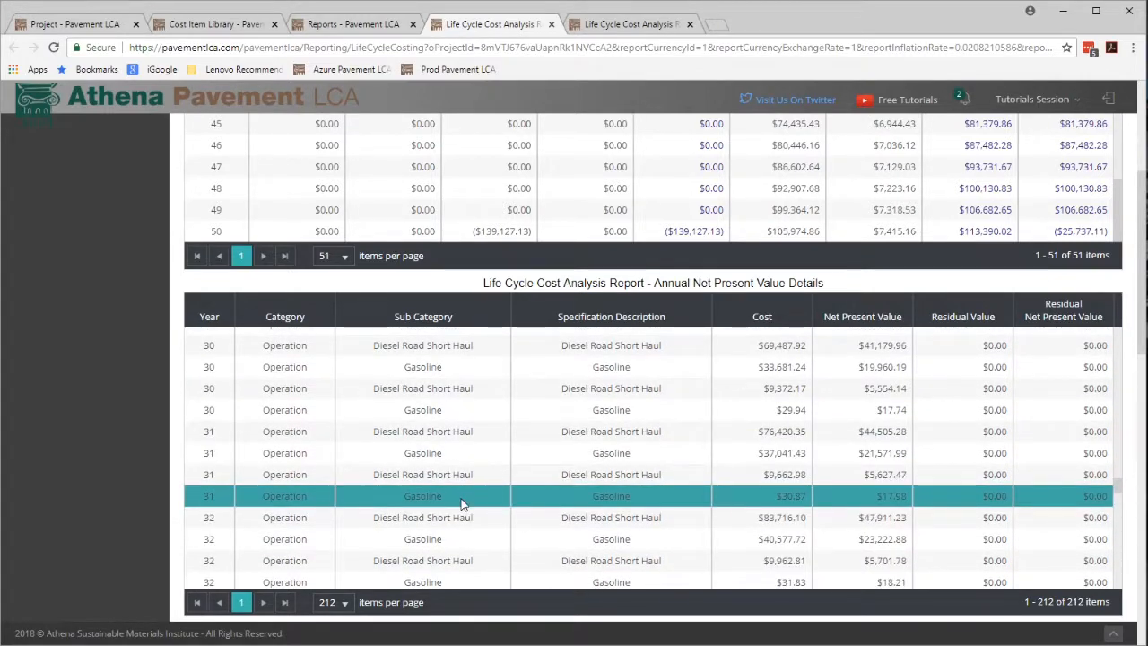
scroll(861, 463, "down", 4)
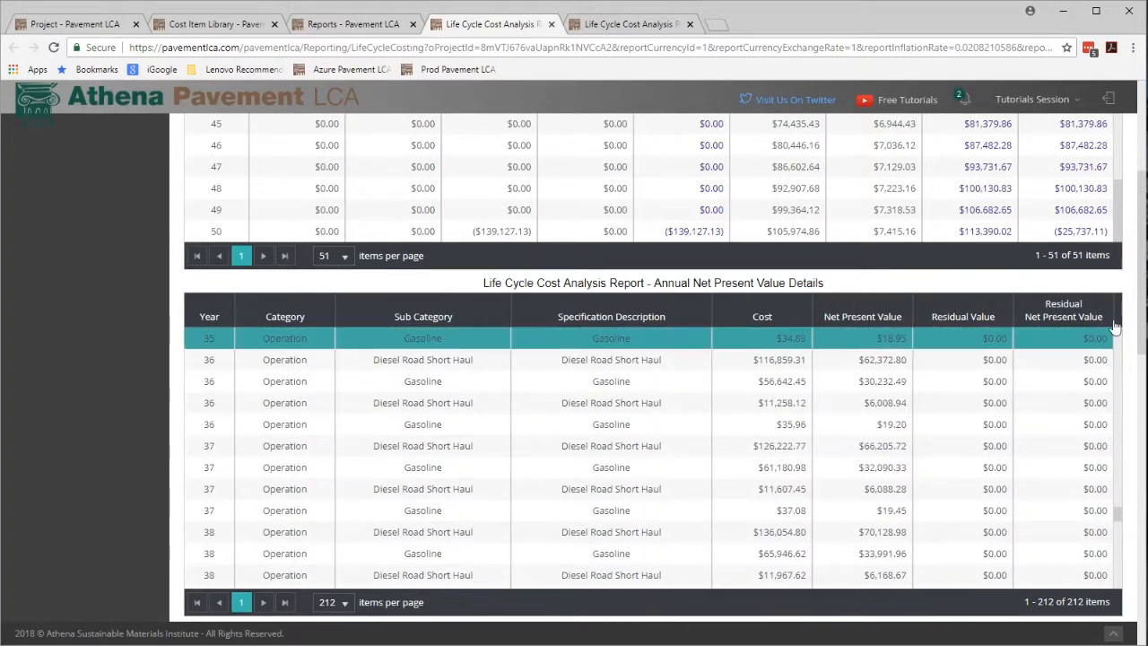
Examine the NPV percent contribution pie charts and the yearly NPV summary bar chart values.
left_click_drag(1134, 324, 1140, 494)
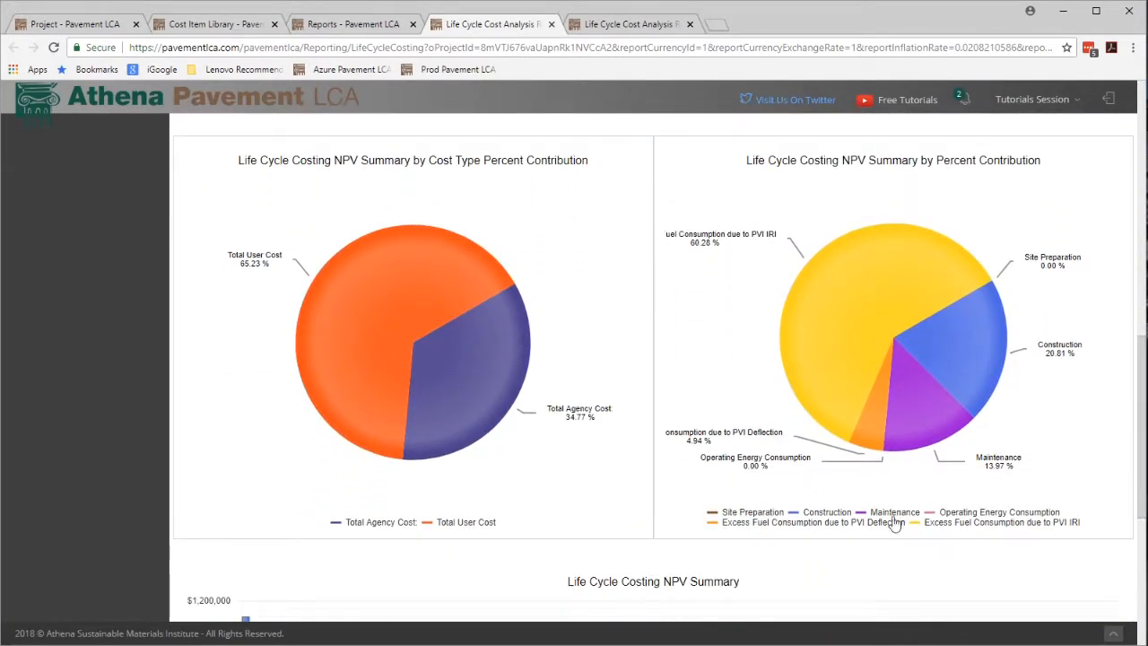
mouse_move(838, 311)
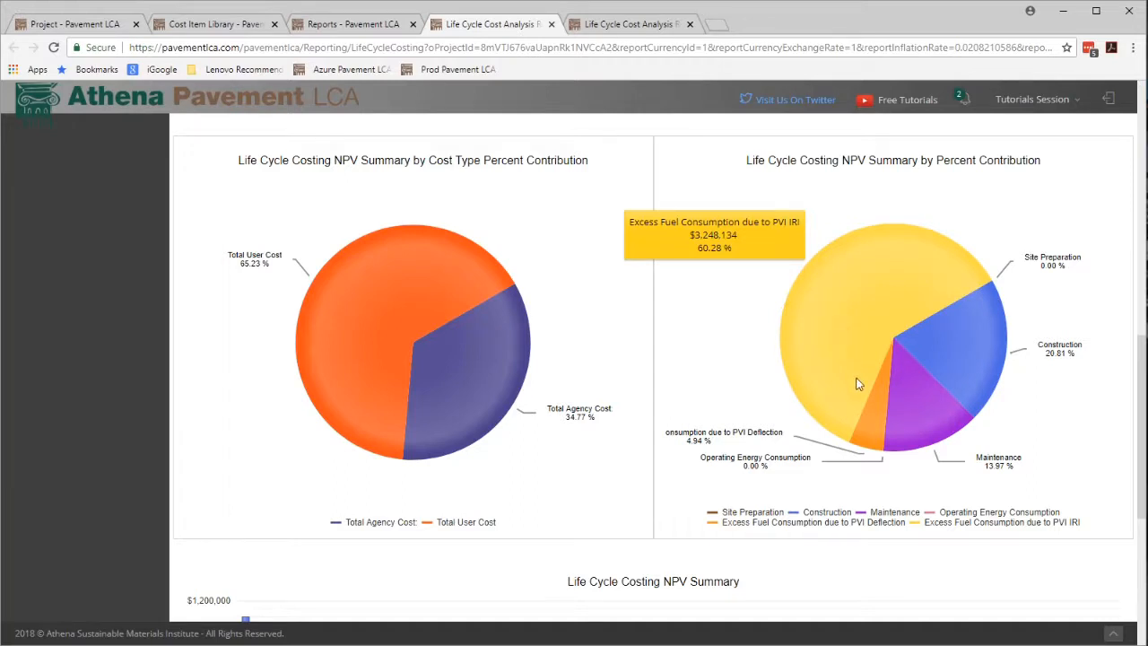
mouse_move(878, 430)
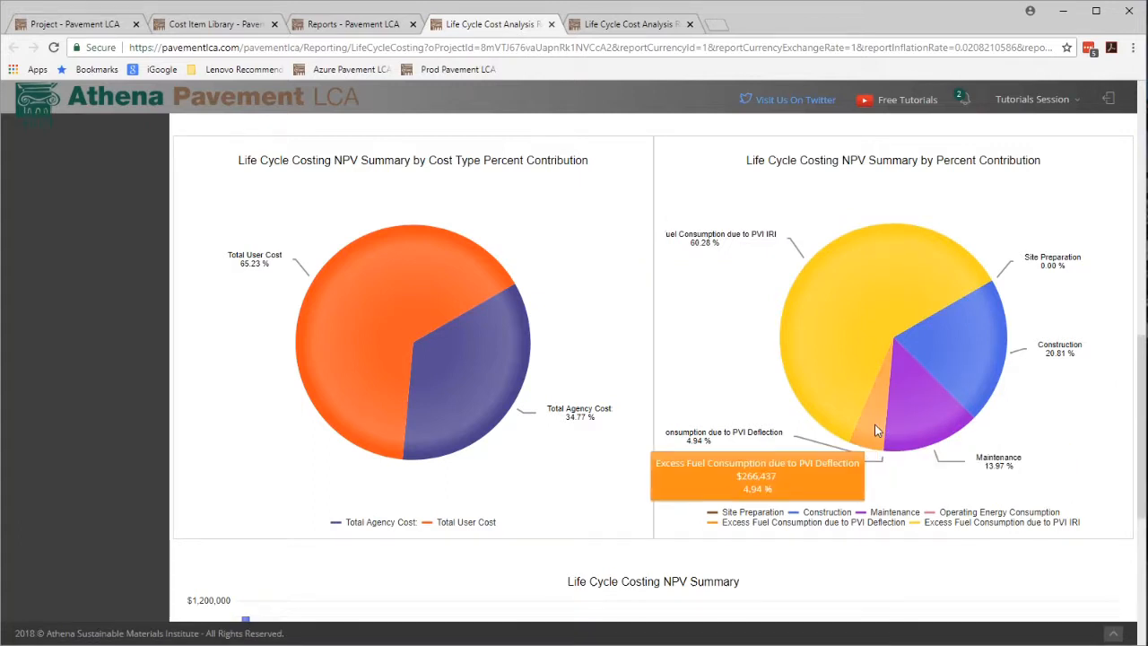
mouse_move(926, 426)
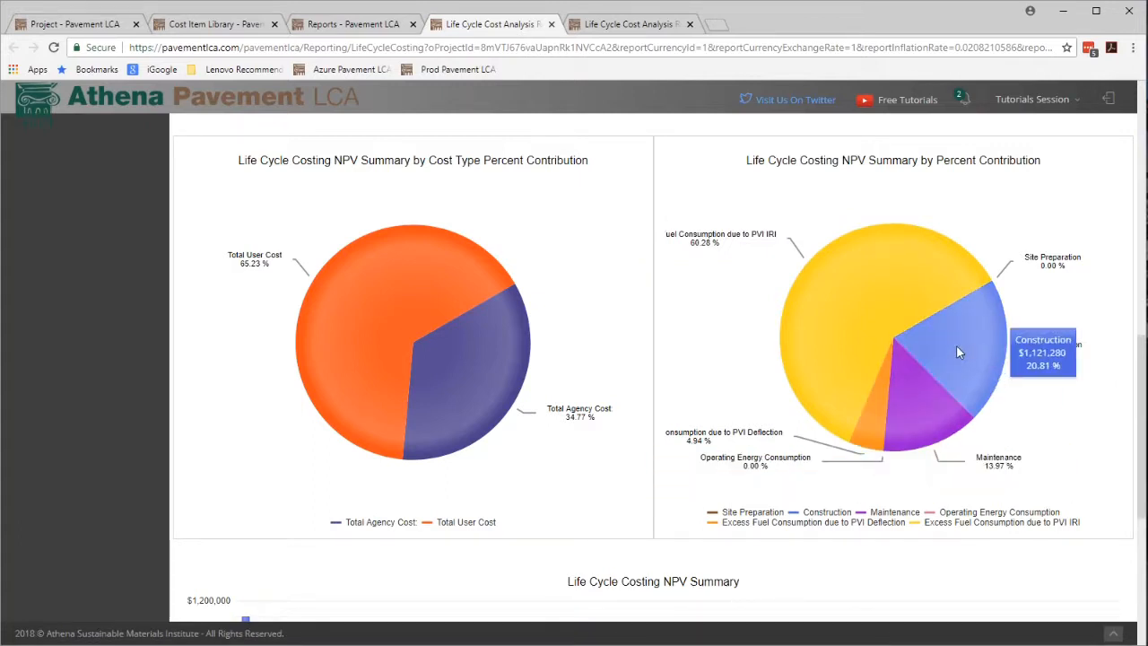
mouse_move(503, 372)
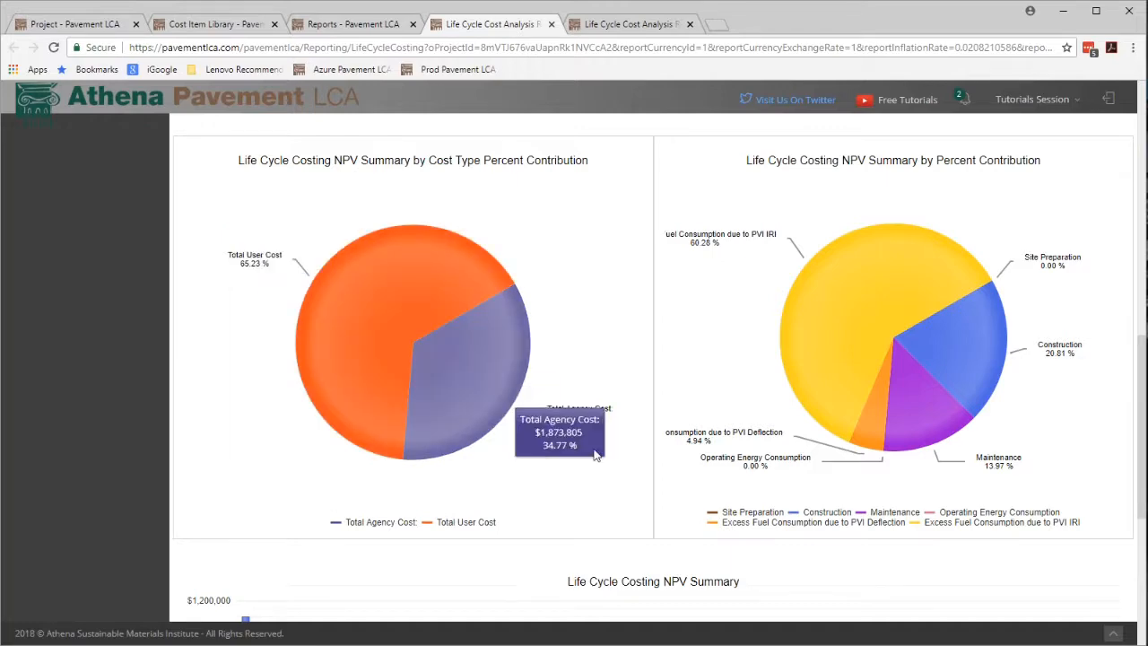
scroll(594, 449, "down", 4)
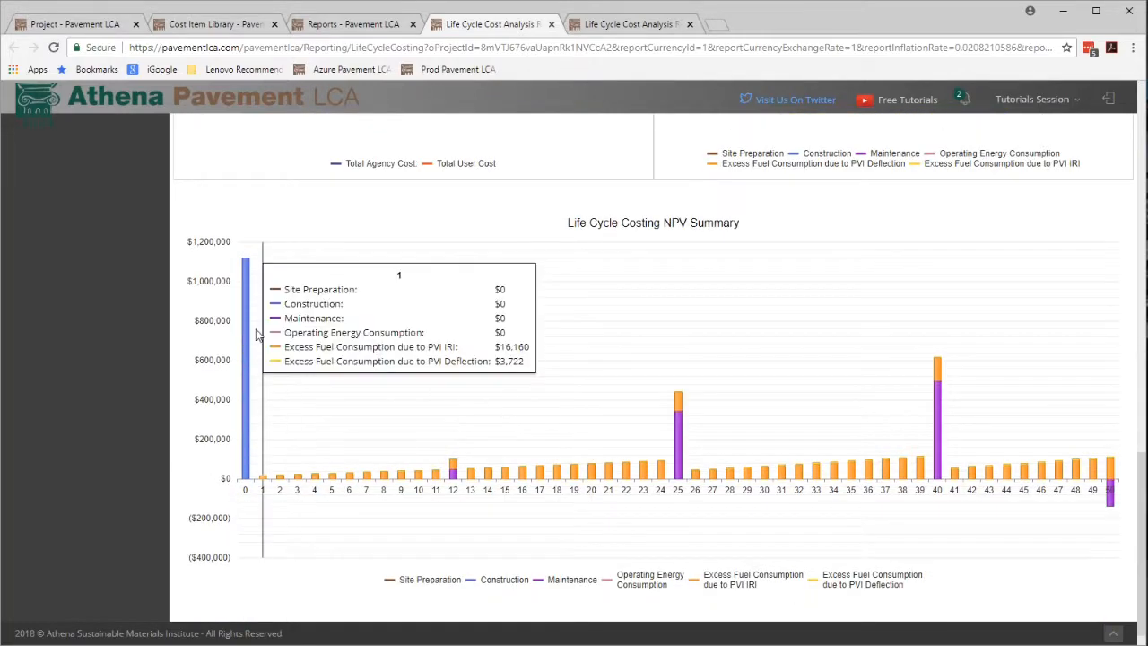
mouse_move(243, 338)
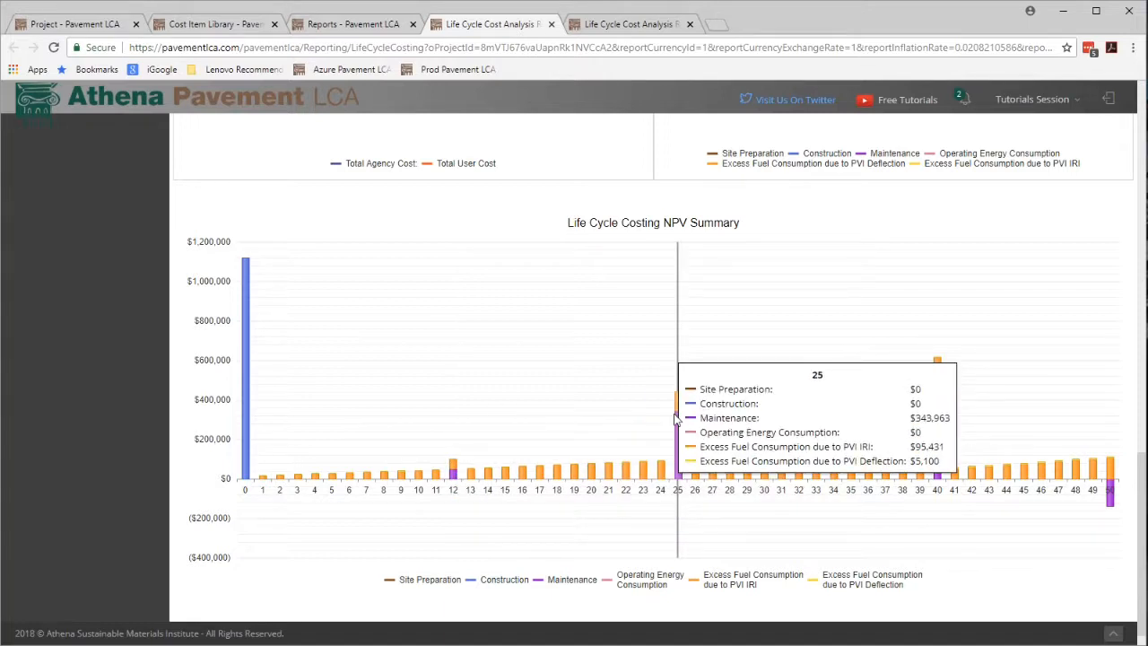
left_click(678, 416)
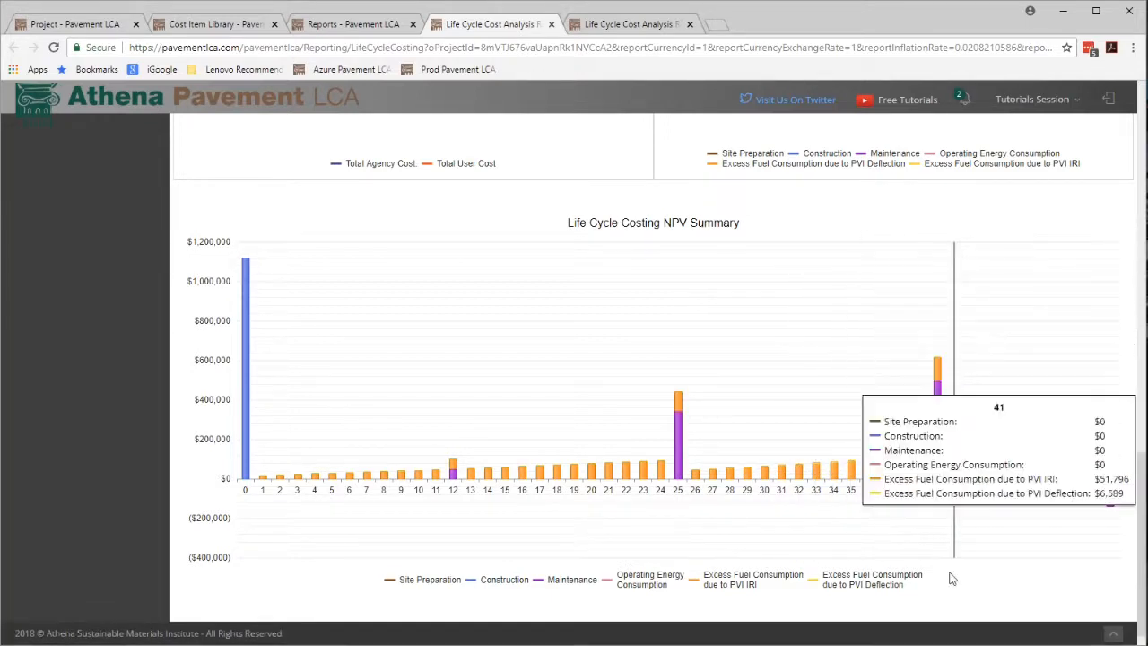
Open the Comparison Reports page in a new browser tab from the project editor.
left_click(1037, 582)
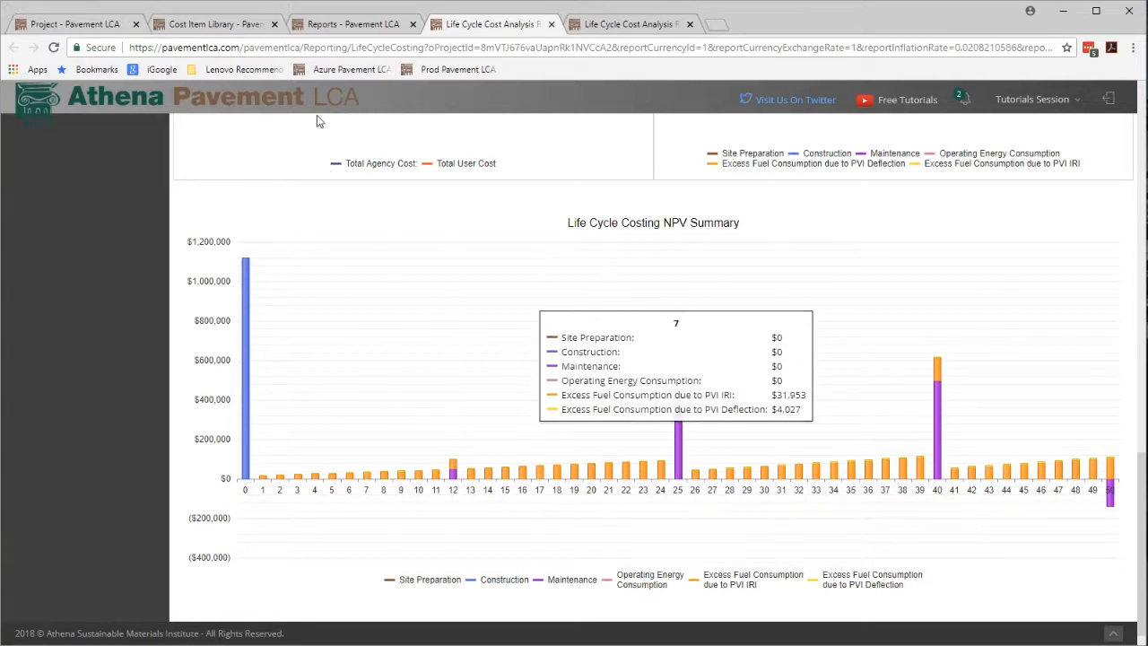
left_click(96, 26)
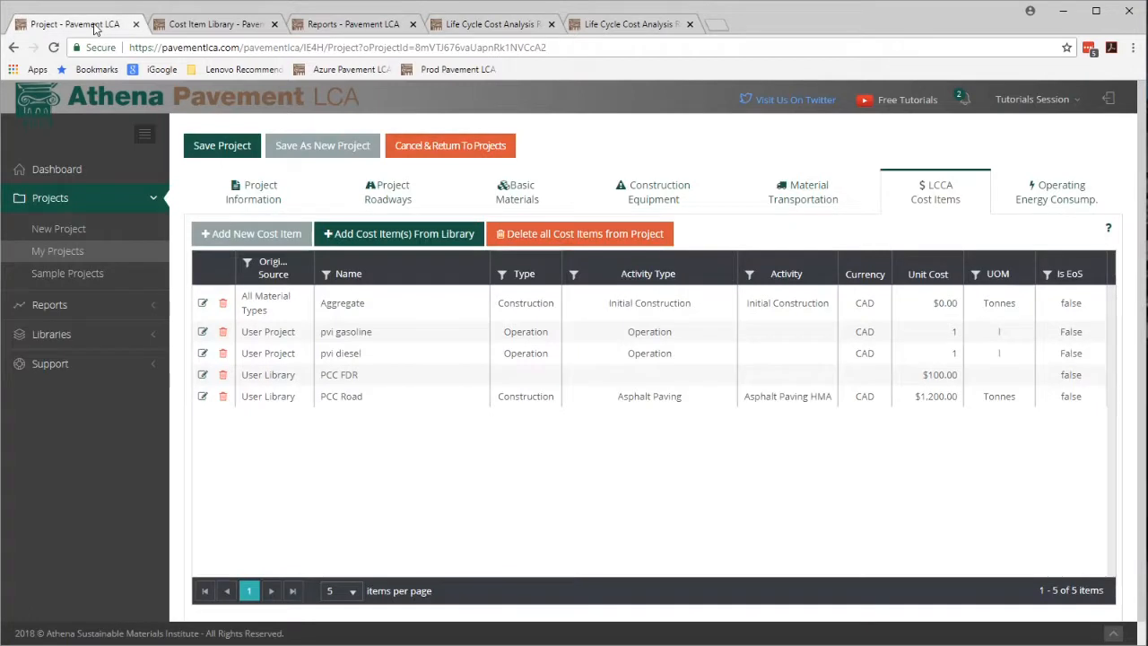
left_click(65, 309)
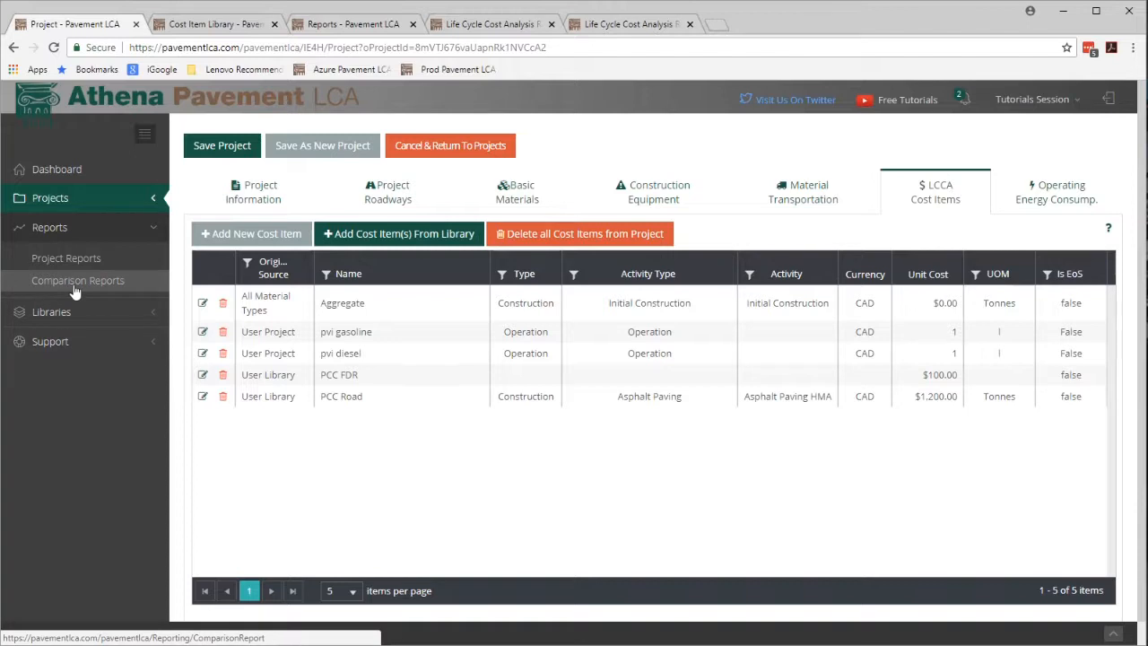
right_click(75, 291)
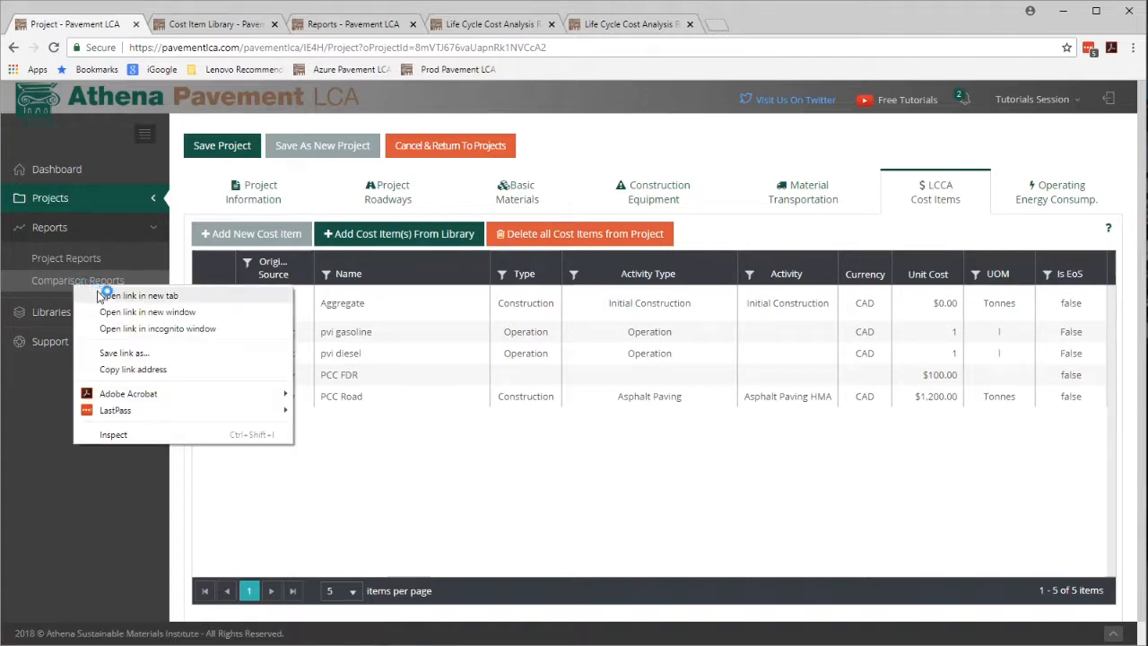
left_click(102, 296)
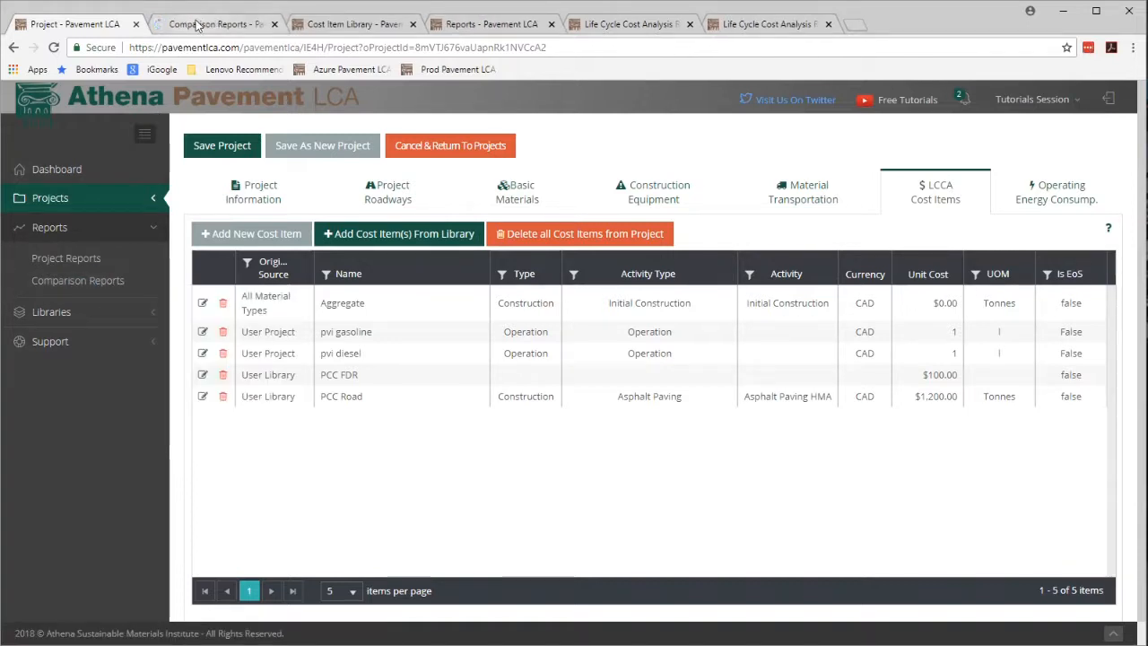
left_click(201, 27)
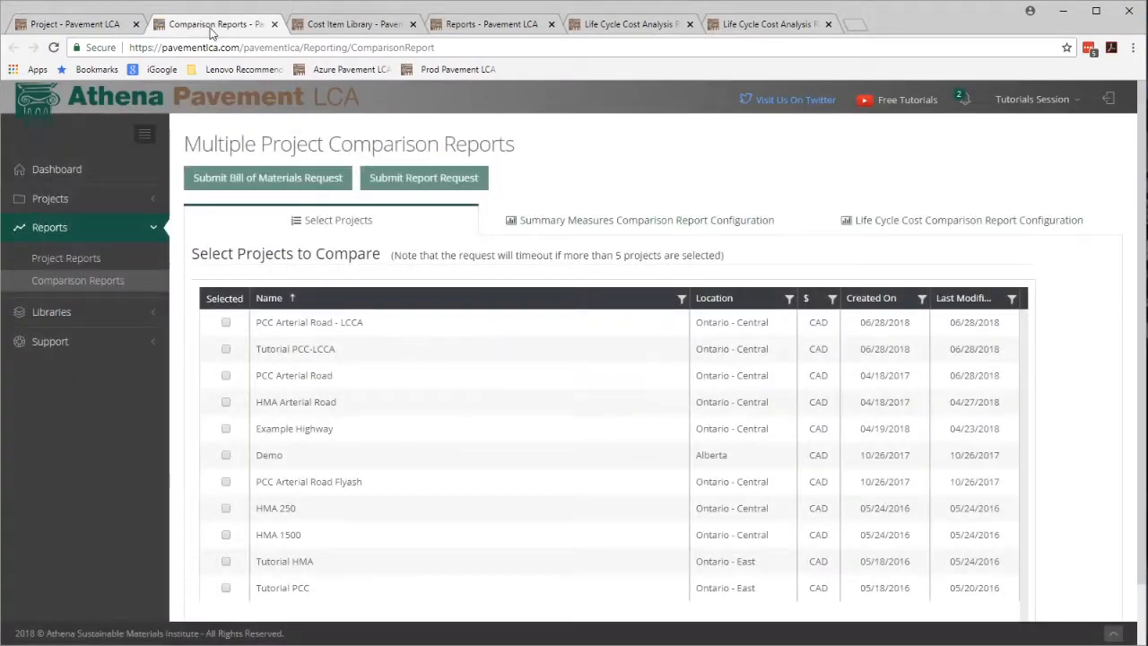
Select PCC Arterial Road - LCCA and Tutorial PCC-LCCA and submit a life cycle cost comparison report request.
left_click(226, 322)
left_click(226, 350)
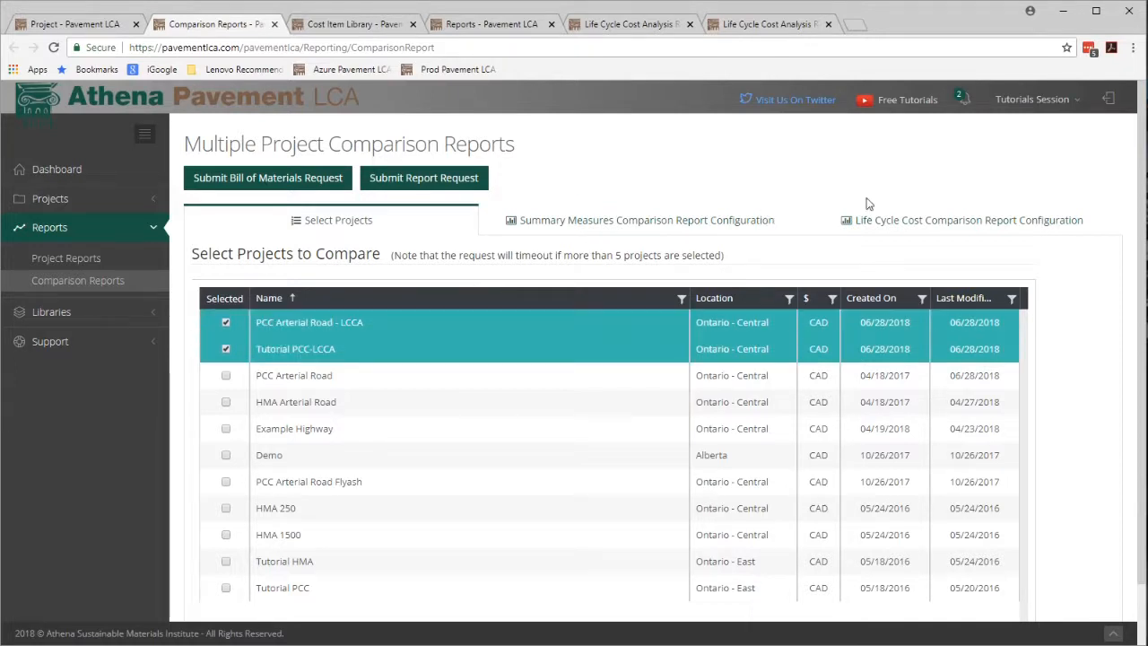
left_click(964, 221)
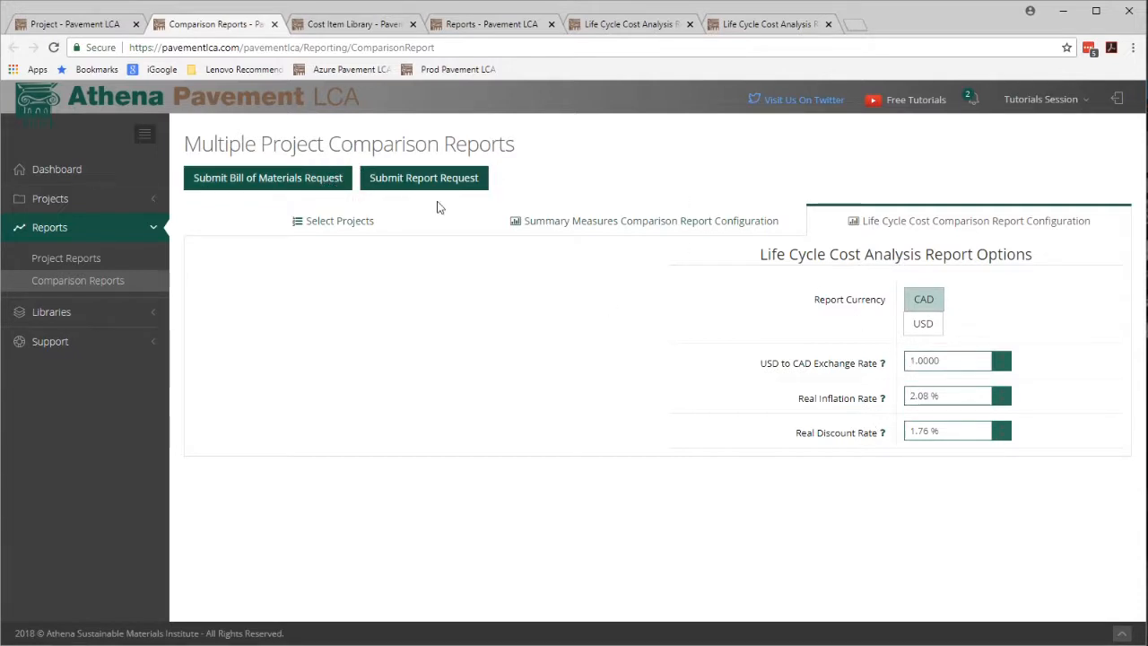
left_click(399, 191)
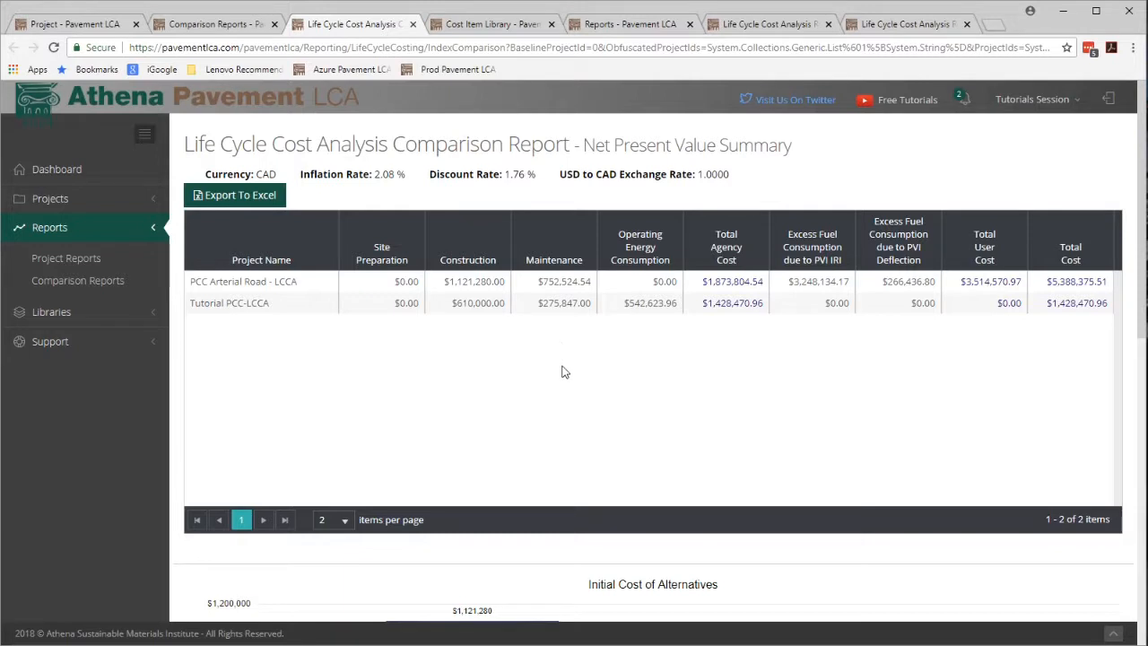
Examine the Initial Cost of Alternatives and Net Present Value Cost of Alternatives charts.
scroll(563, 372, "down", 4)
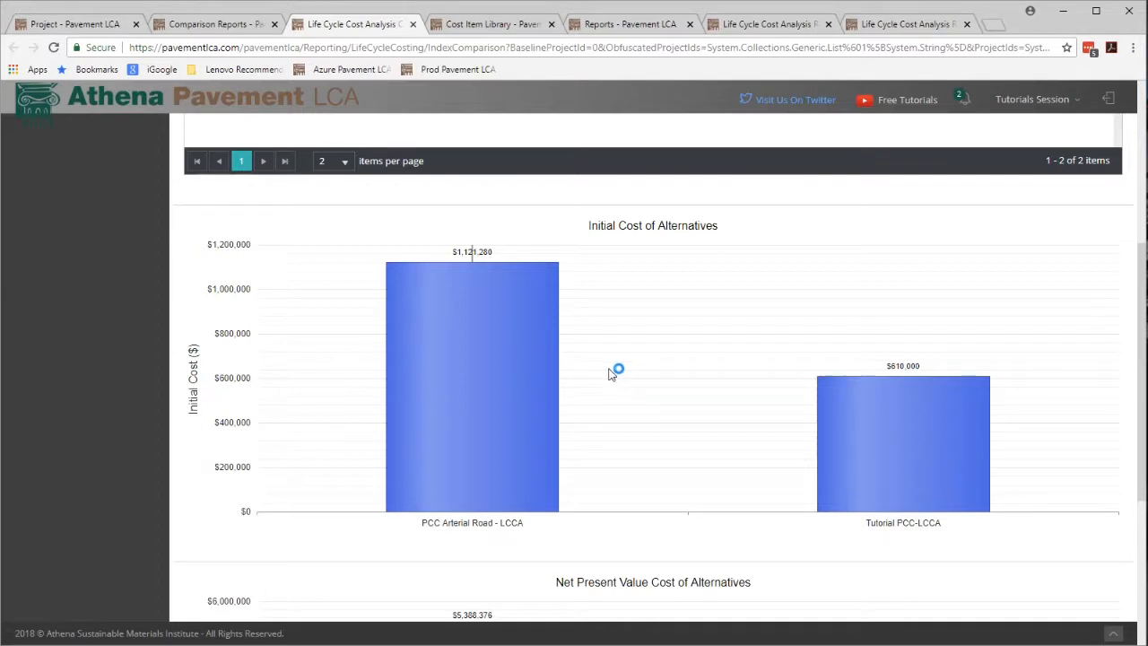
scroll(608, 375, "down", 3)
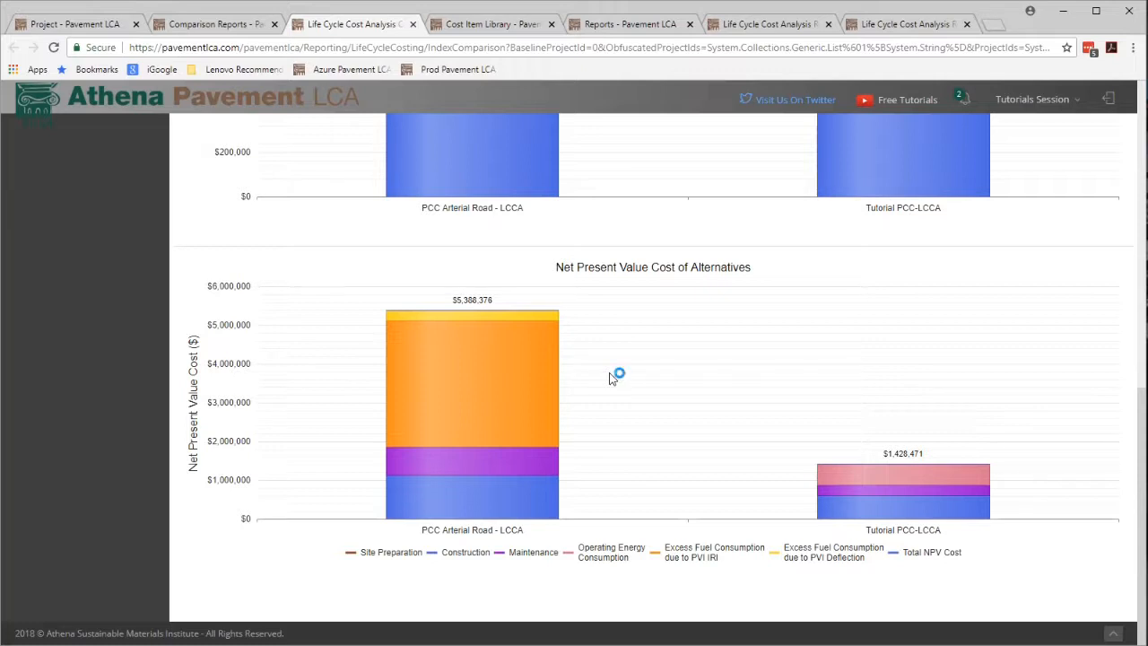
mouse_move(569, 355)
Export the comparison report's net present value summary to Excel.
scroll(704, 491, "up", 10)
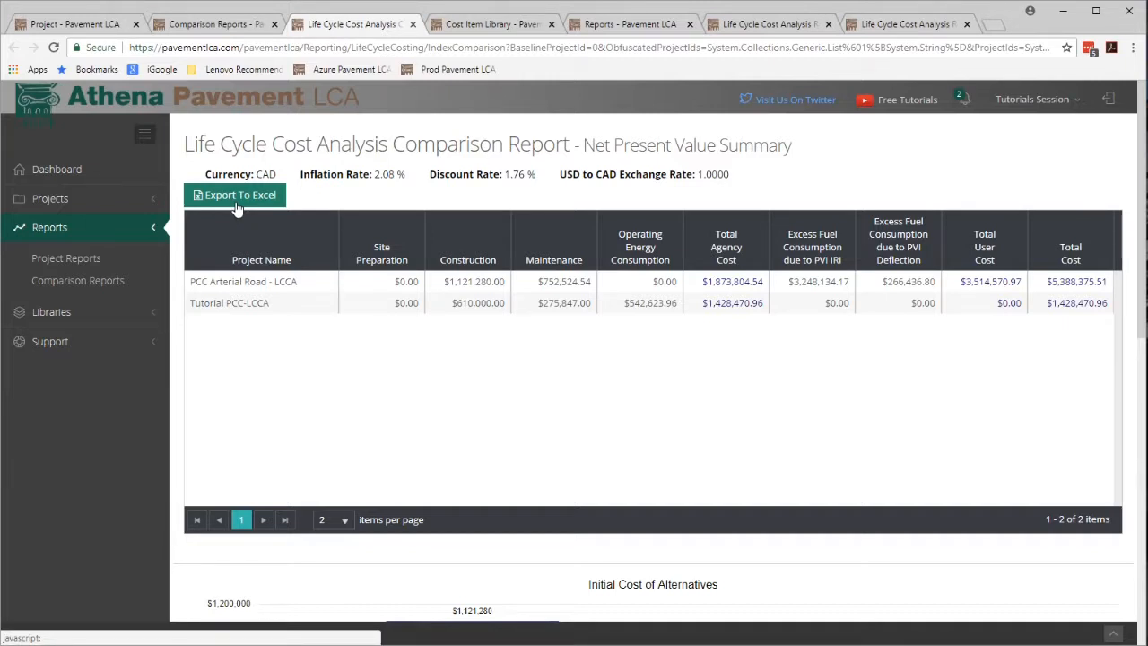
left_click(236, 209)
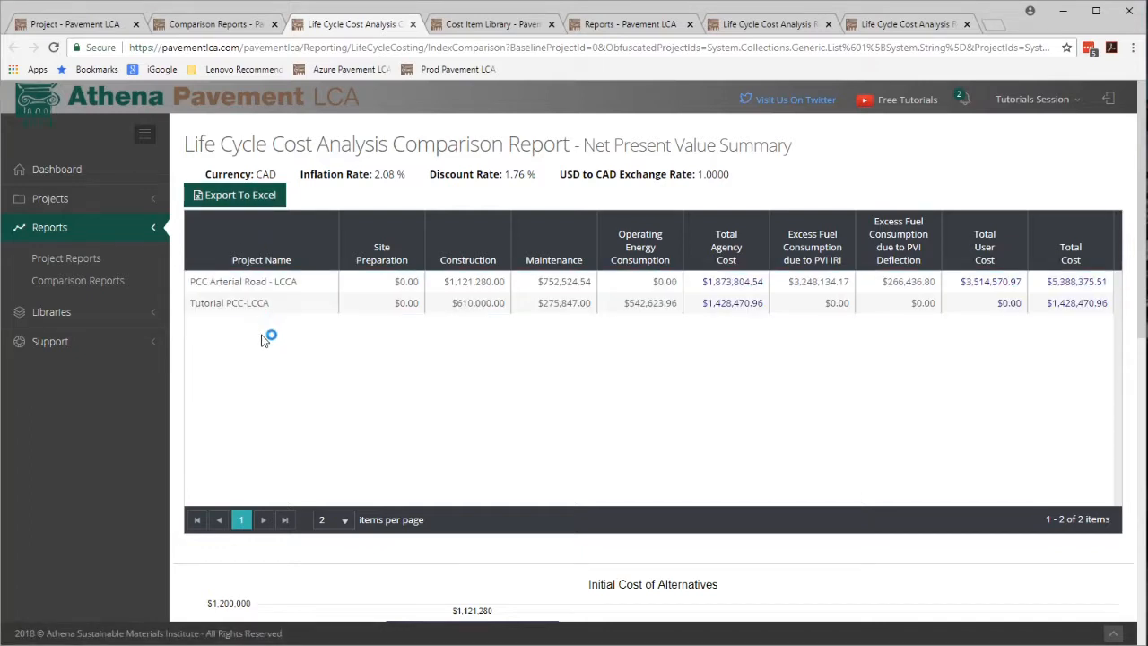